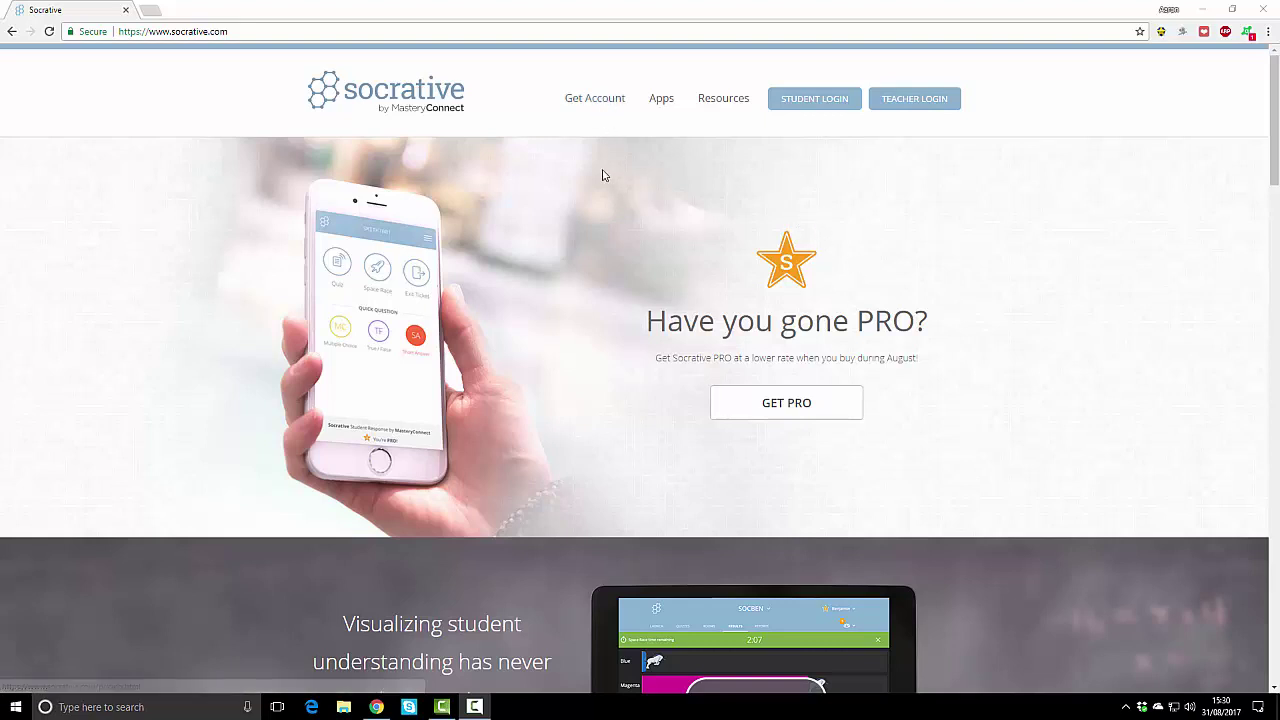
# Step: Go to the teacher dashboard, browse the saved quizzes, and look at the Add Quiz Import options
pyautogui.click(941, 101)
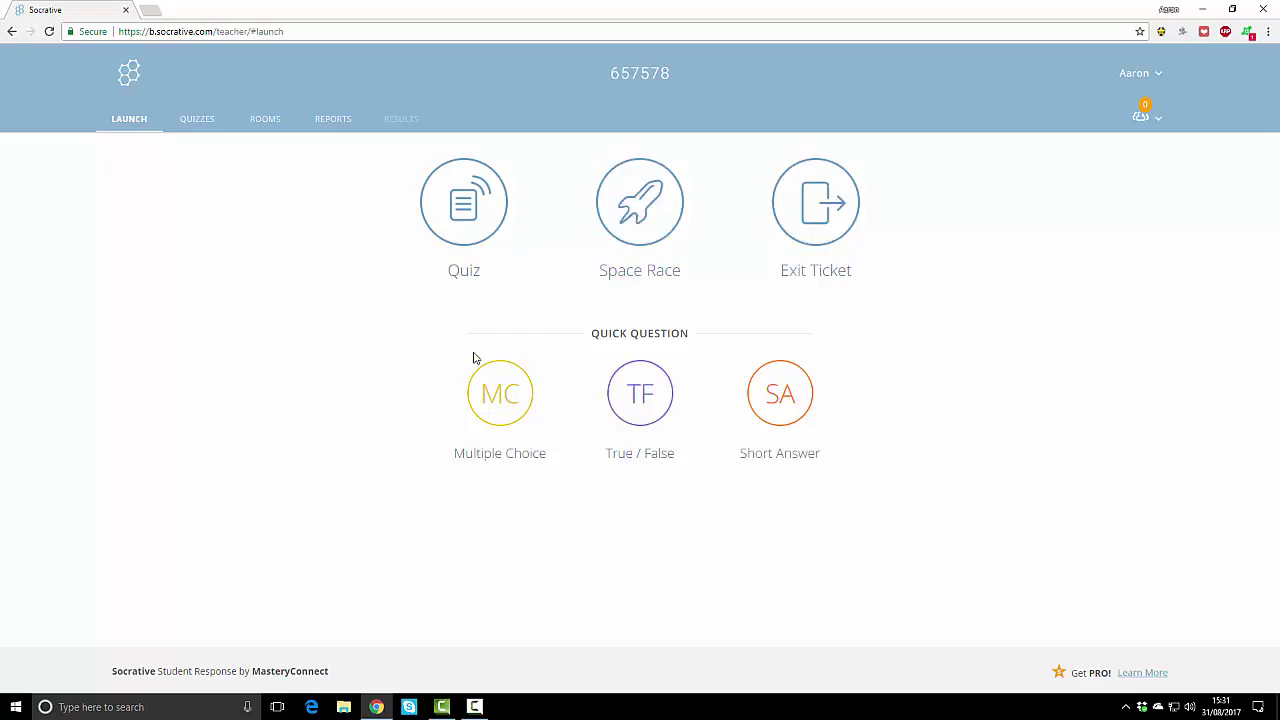
pyautogui.click(196, 119)
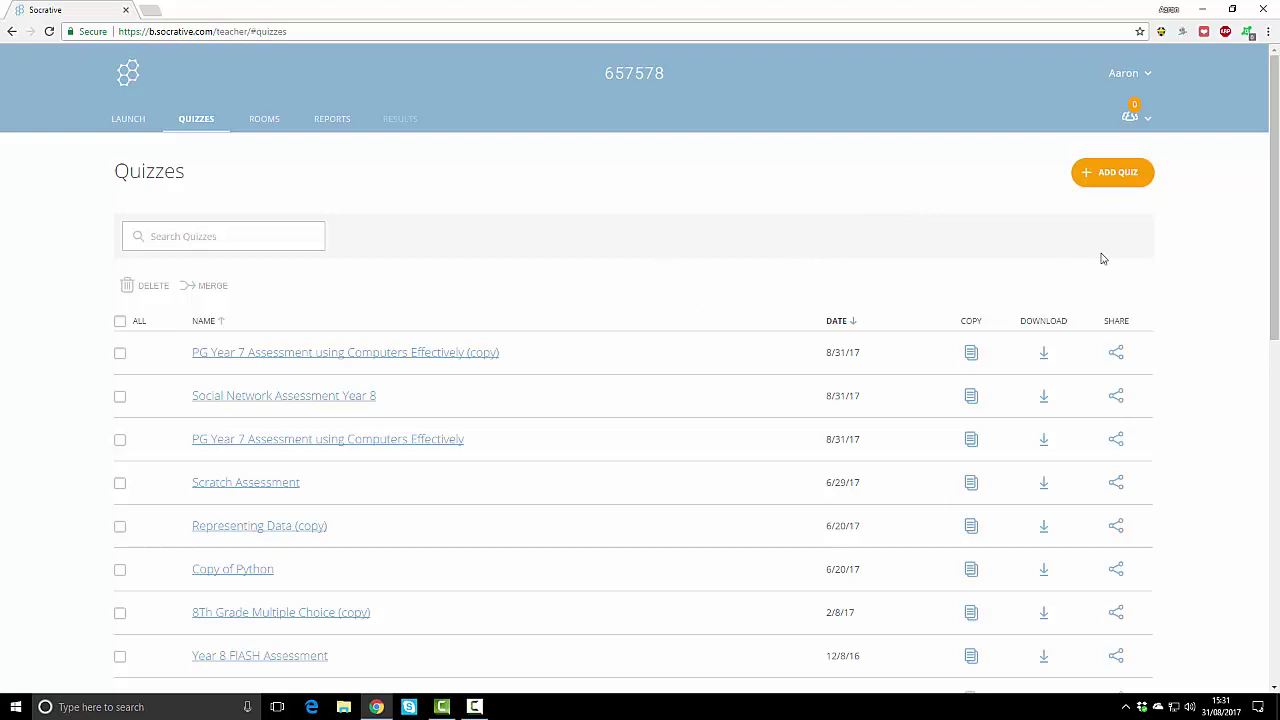
pyautogui.click(1122, 175)
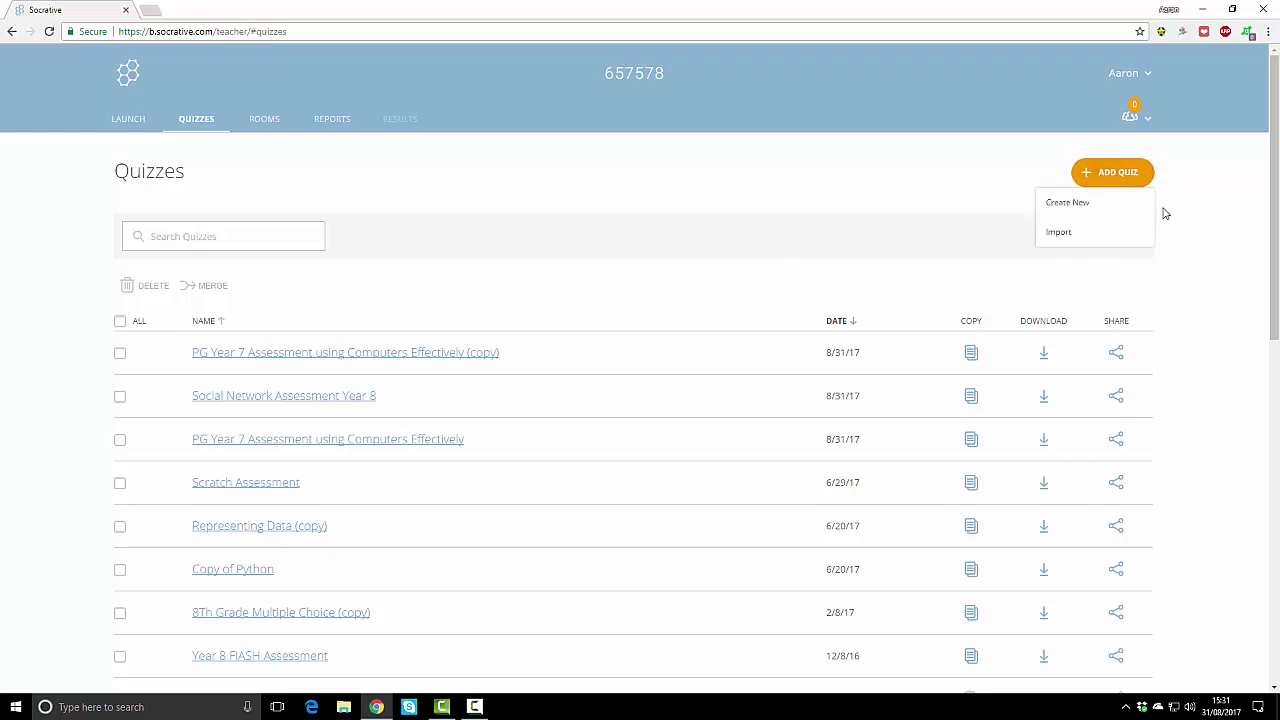
pyautogui.click(1066, 241)
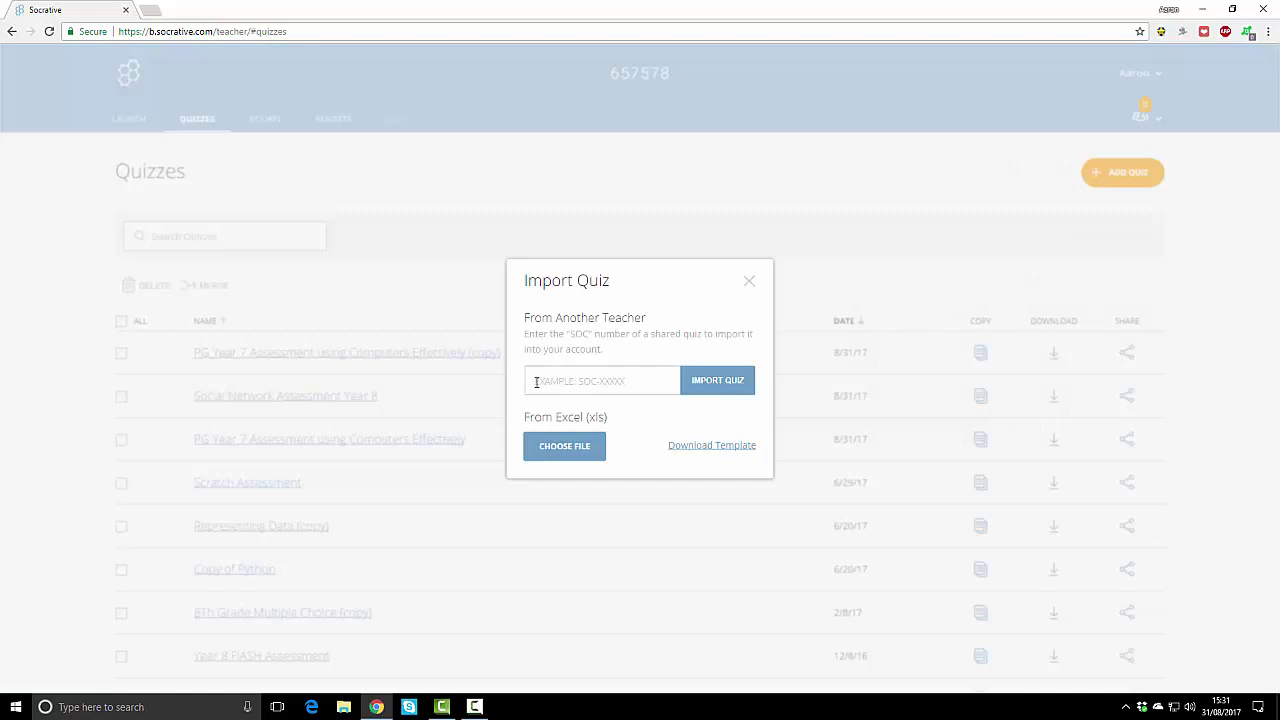
pyautogui.click(757, 288)
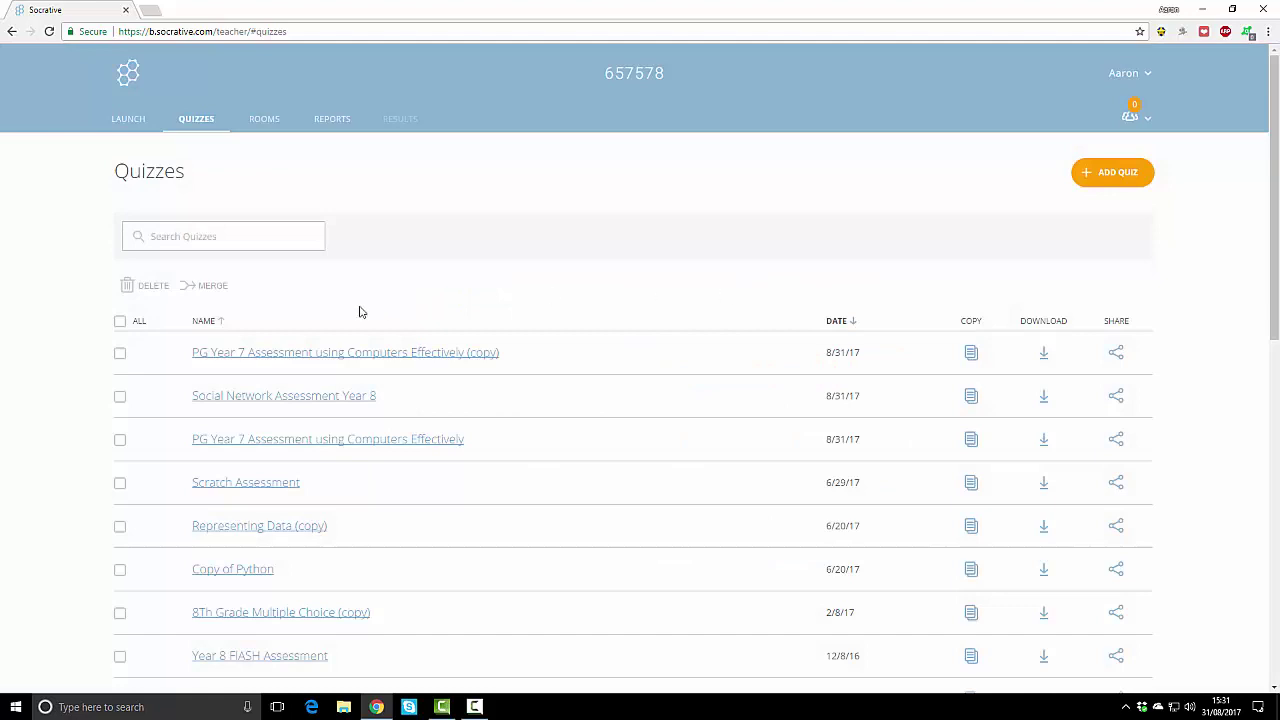
# Step: Choose PG Year 7 Assessment using Computers Effectively (copy) as the quiz to launch
pyautogui.click(131, 118)
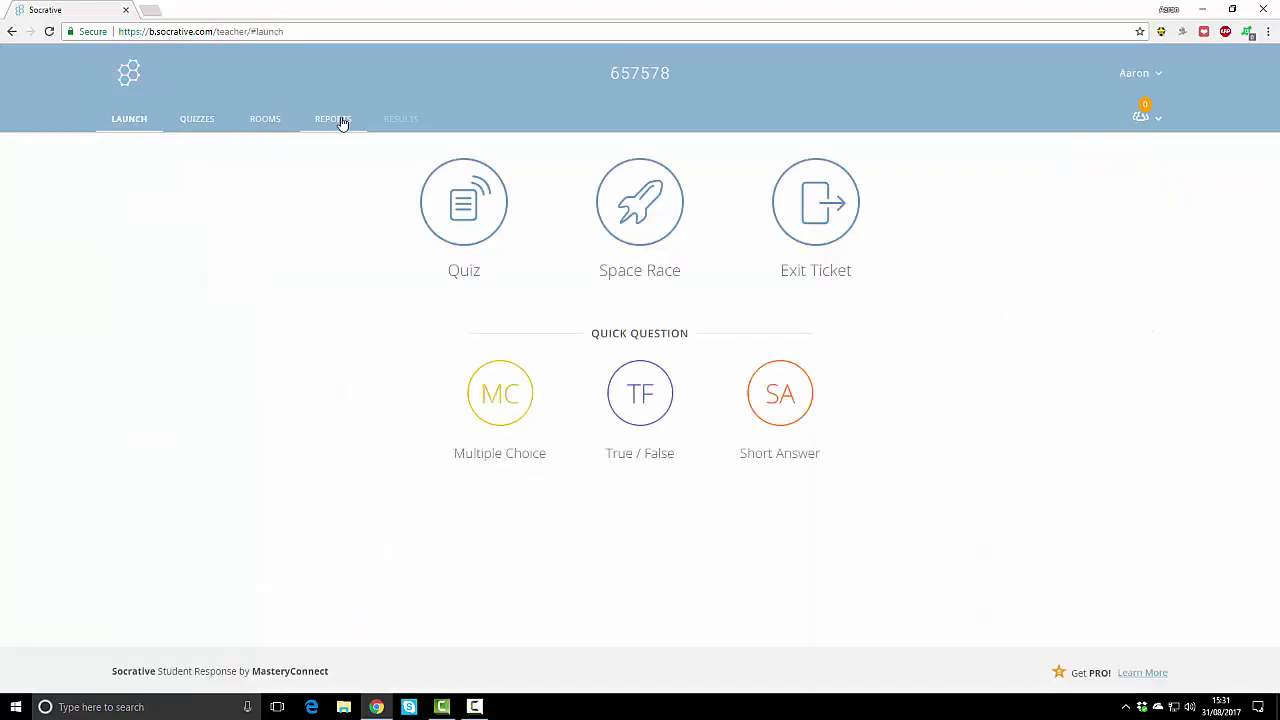
pyautogui.click(458, 238)
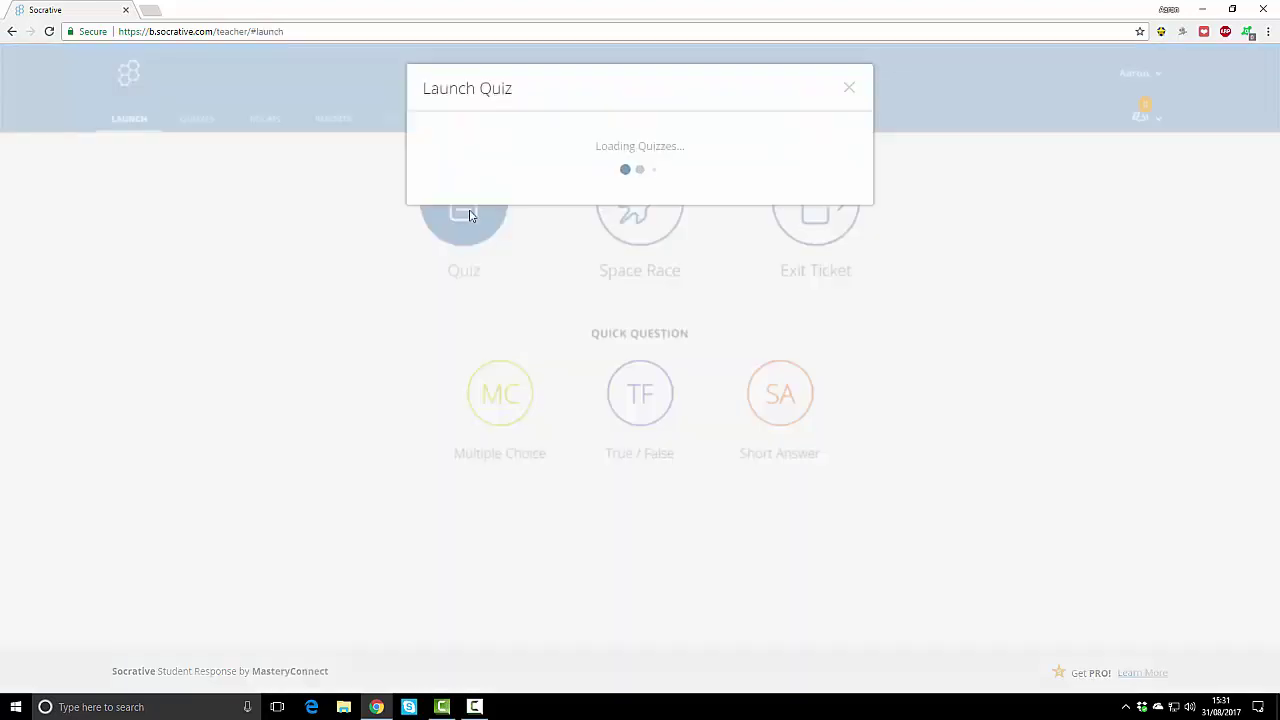
pyautogui.moveTo(849, 243)
pyautogui.mouseDown()
pyautogui.moveTo(840, 370)
pyautogui.moveTo(849, 228)
pyautogui.mouseUp()
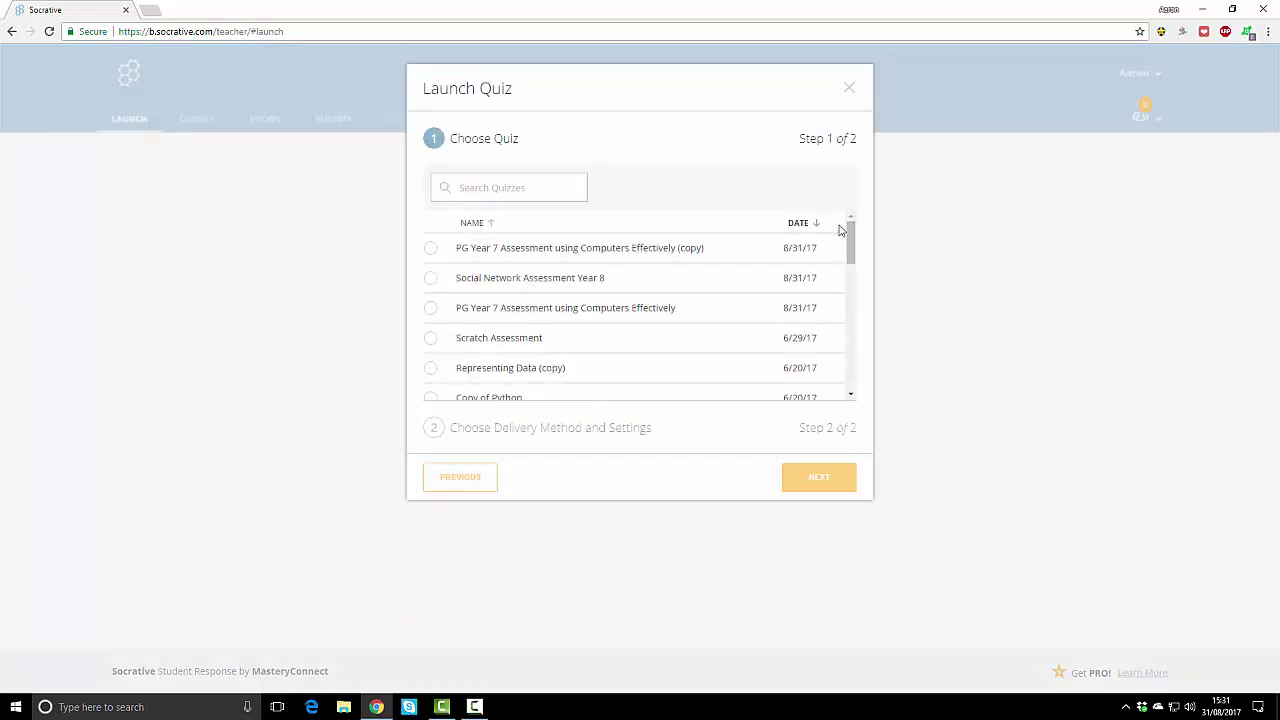
pyautogui.click(433, 248)
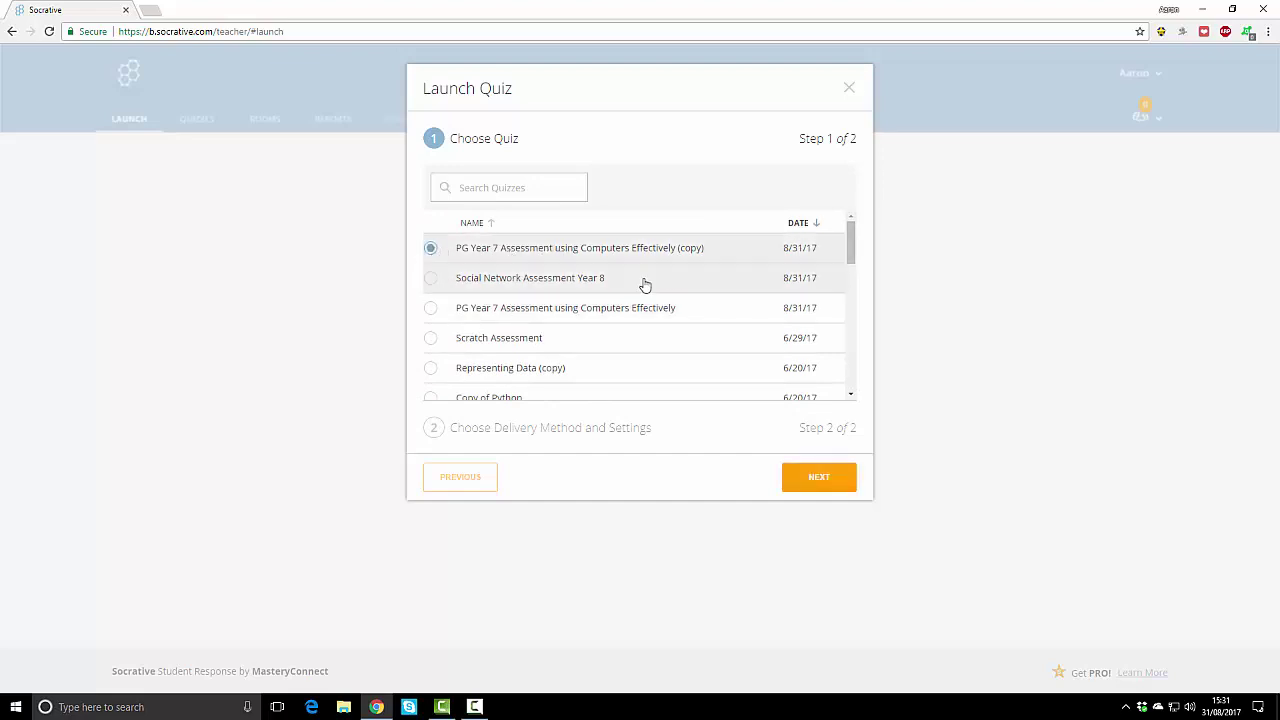
pyautogui.click(826, 477)
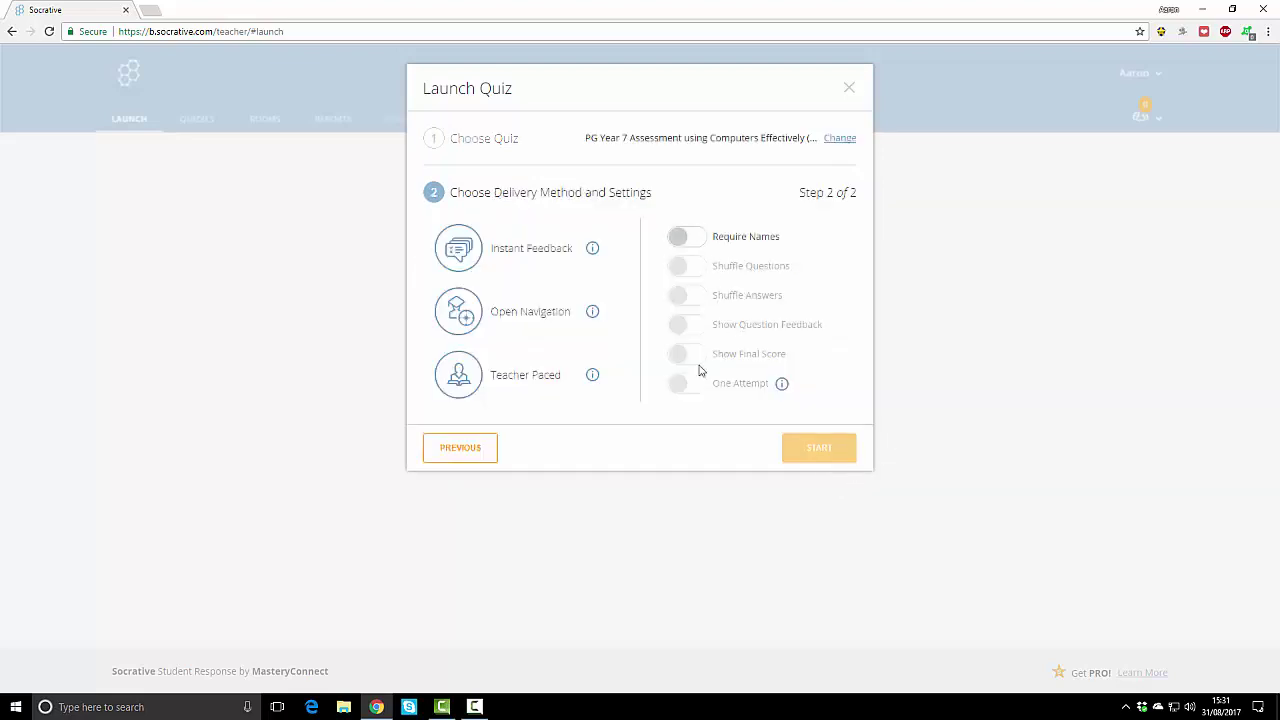
# Step: Set Instant Feedback delivery with Require Names, Shuffle Questions and Show Final Score turned on
pyautogui.click(679, 240)
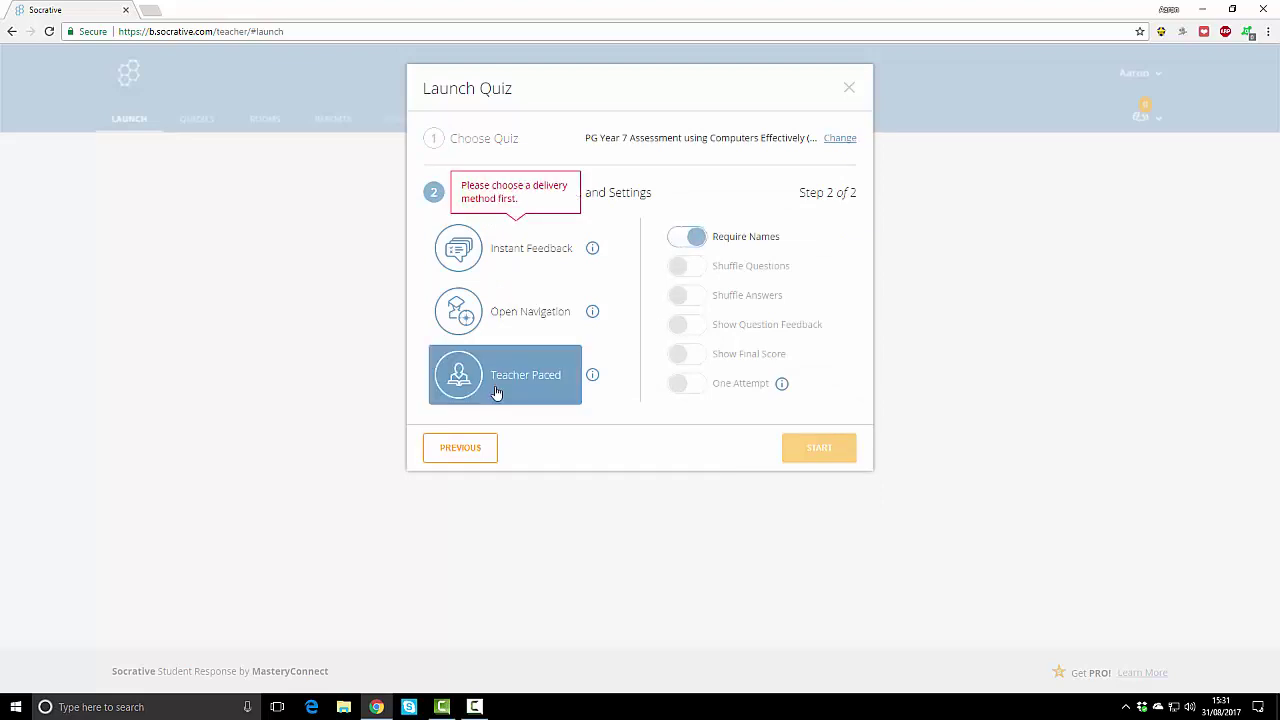
pyautogui.click(512, 248)
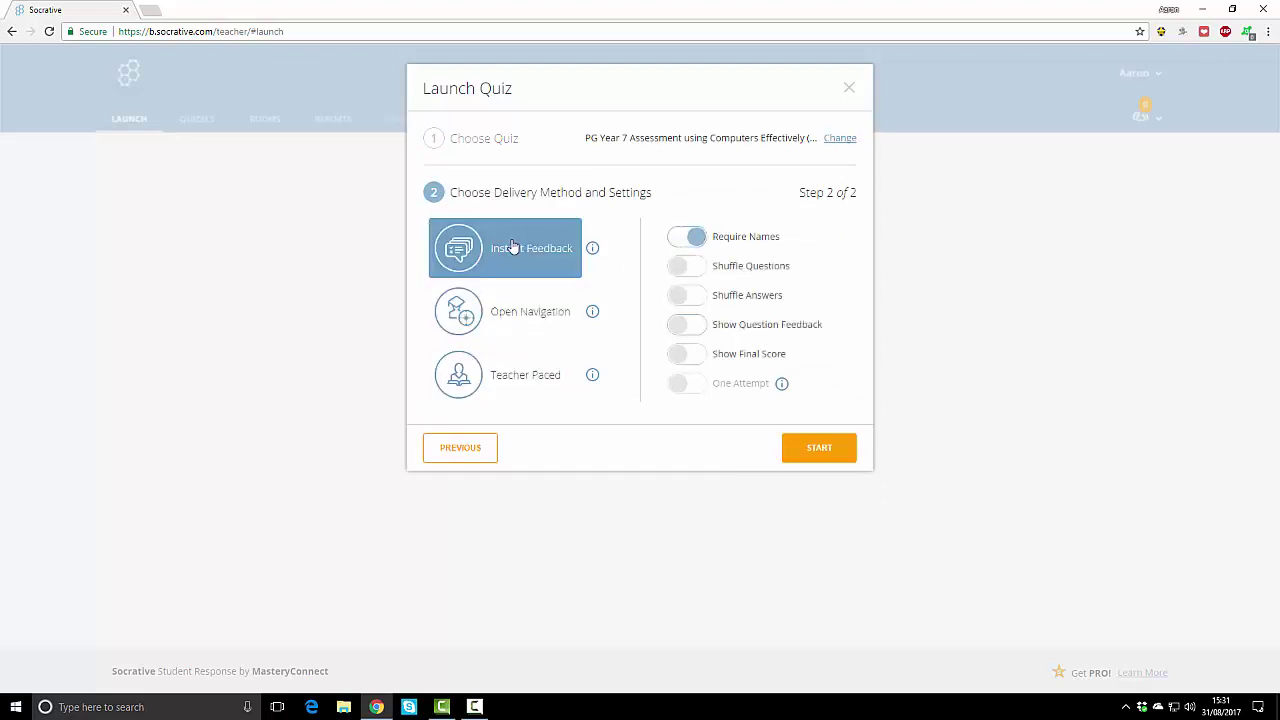
pyautogui.click(690, 265)
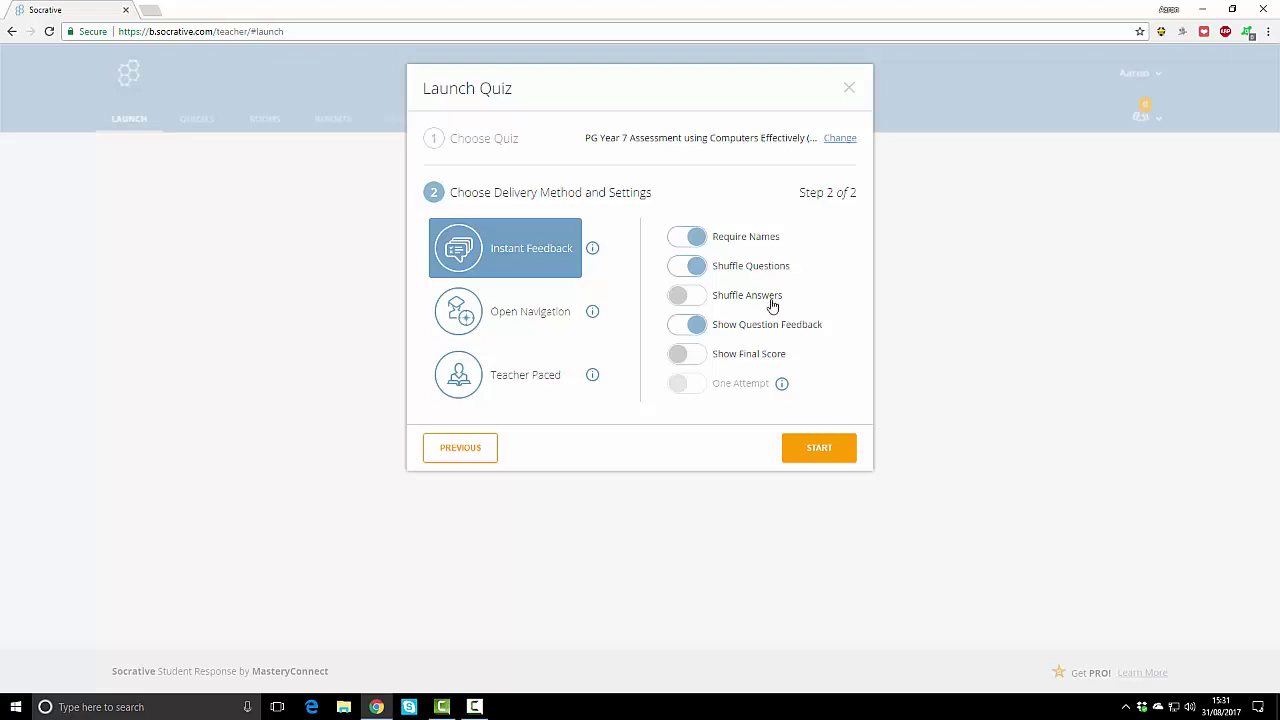
pyautogui.click(690, 356)
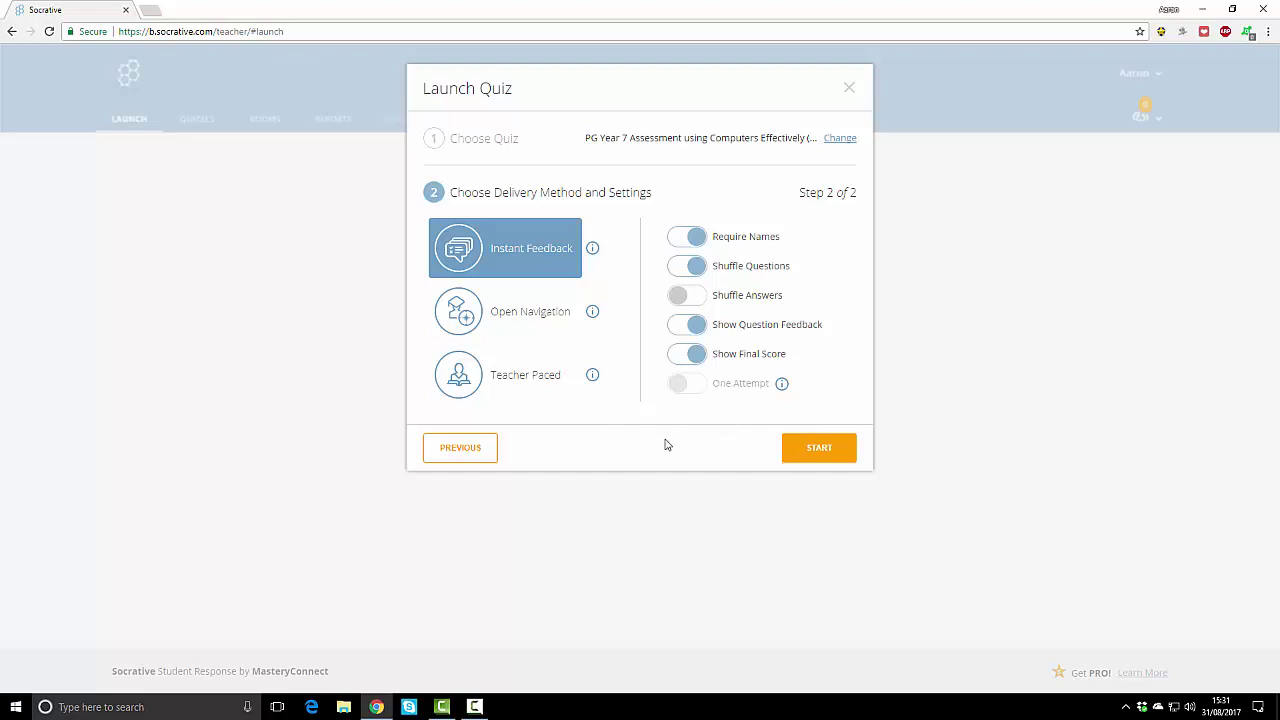
# Step: Start the quiz and open the student login page in a separate window
pyautogui.click(816, 450)
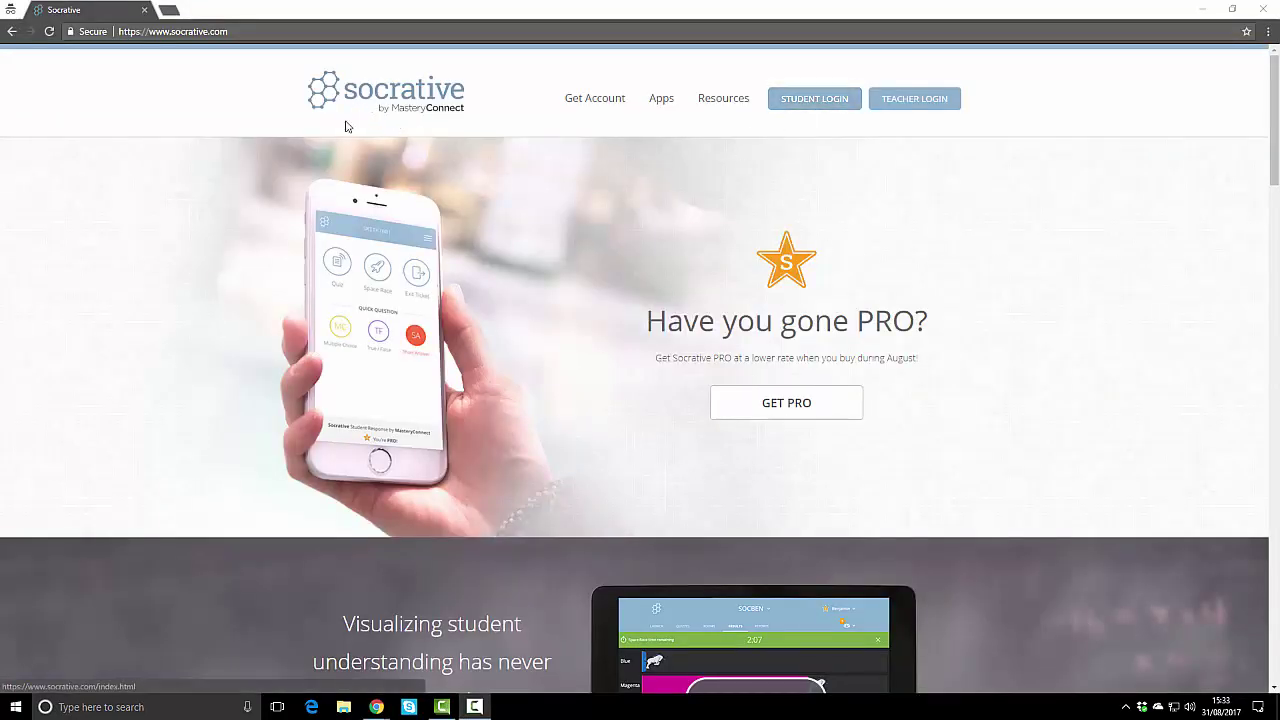
pyautogui.click(809, 105)
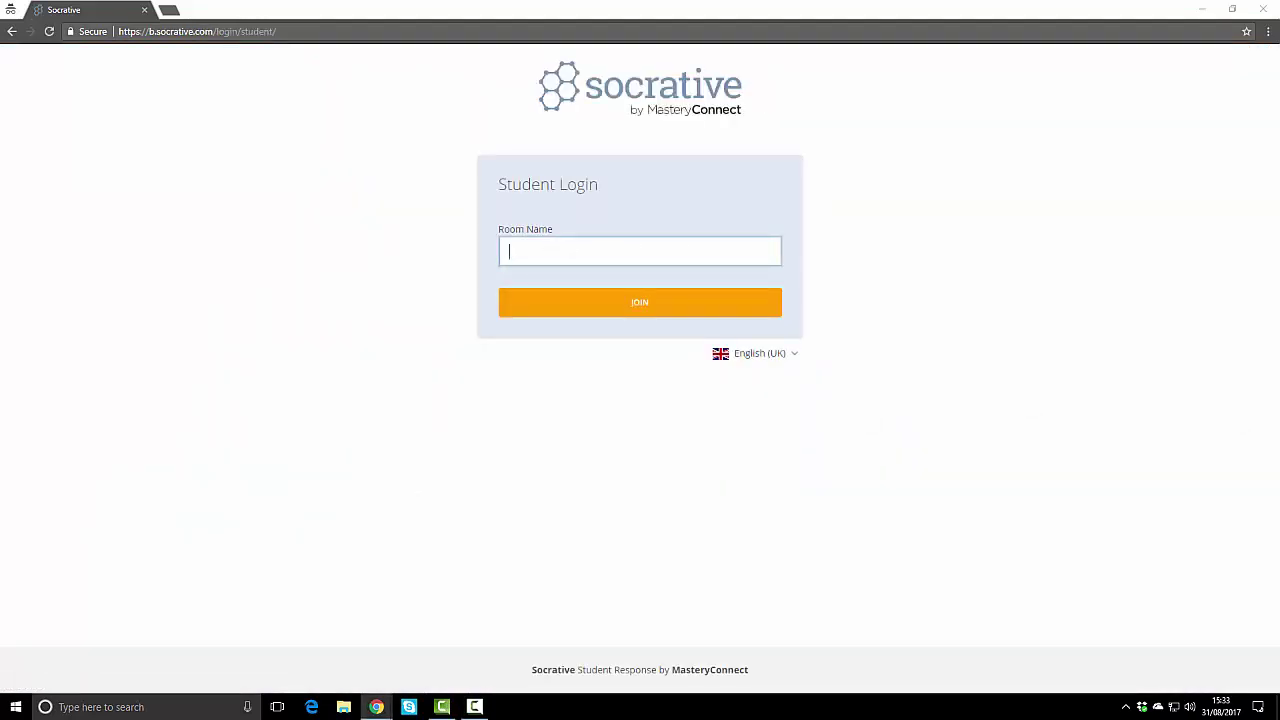
pyautogui.hotkey('alt', 'Tab')
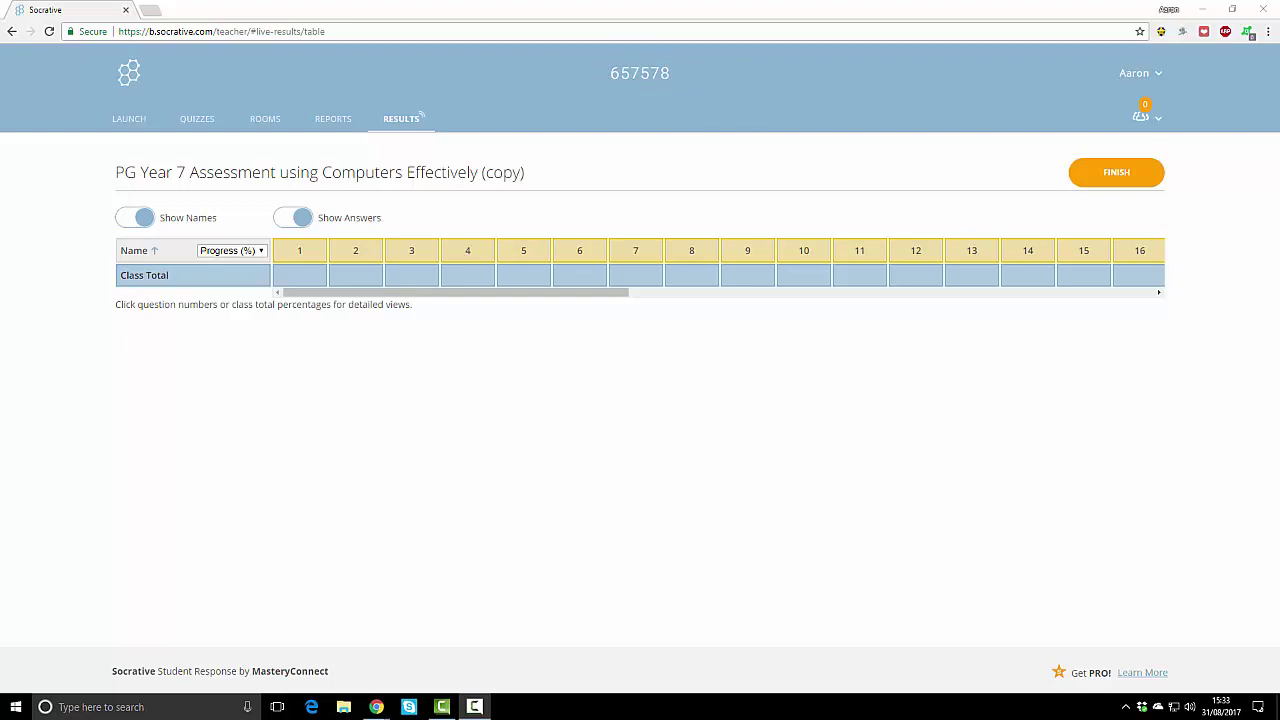
pyautogui.hotkey('alt', 'Tab')
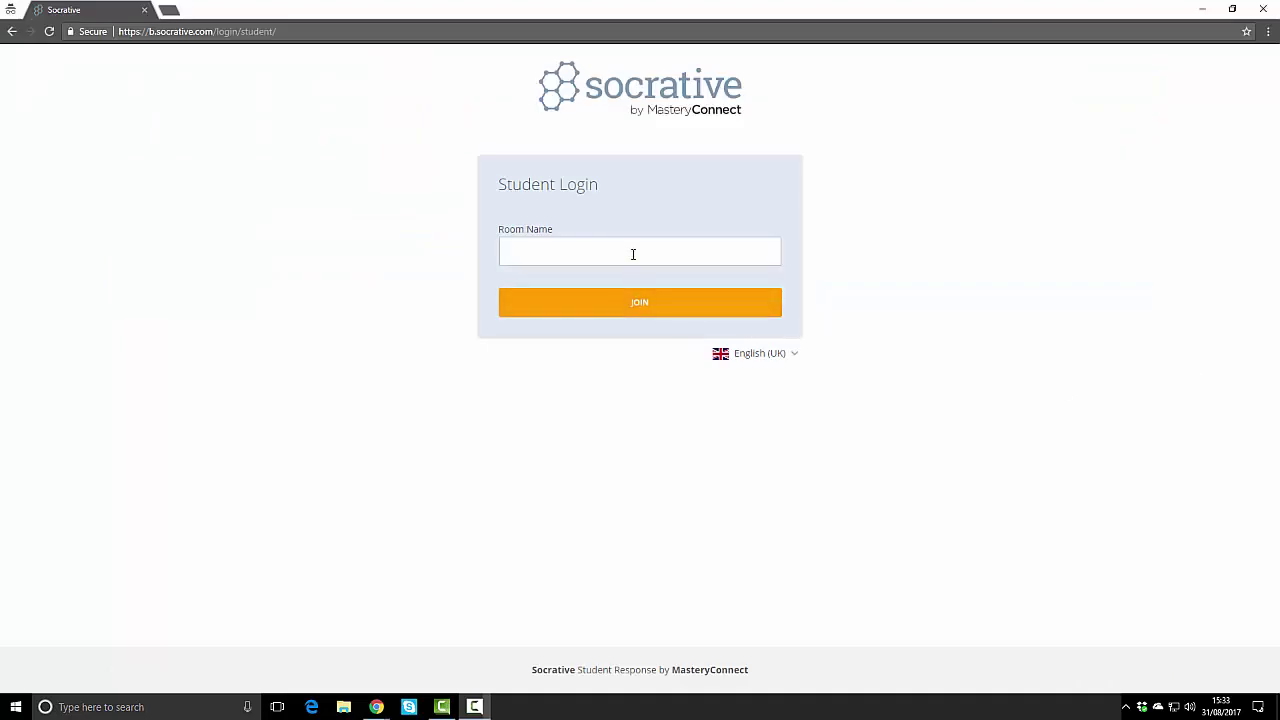
# Step: Join room 657 as a student and enter a student name to begin the quiz
pyautogui.click(632, 254)
pyautogui.write('657578')
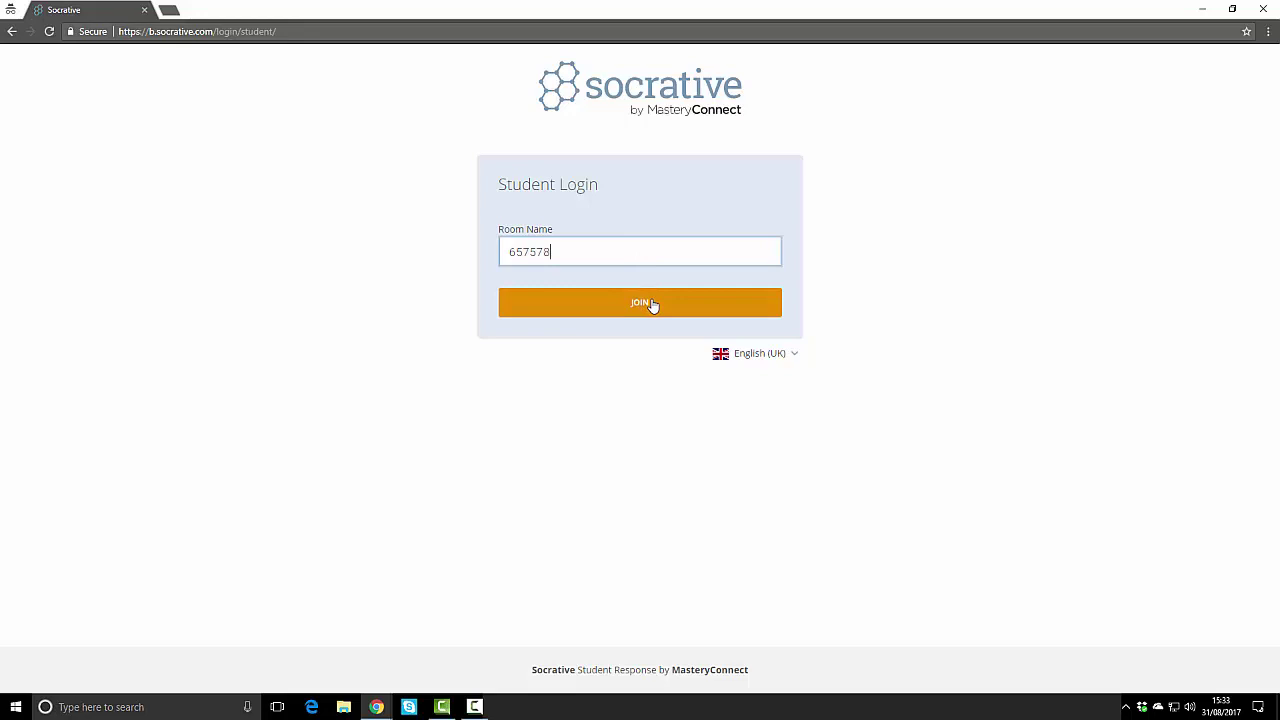
pyautogui.click(660, 305)
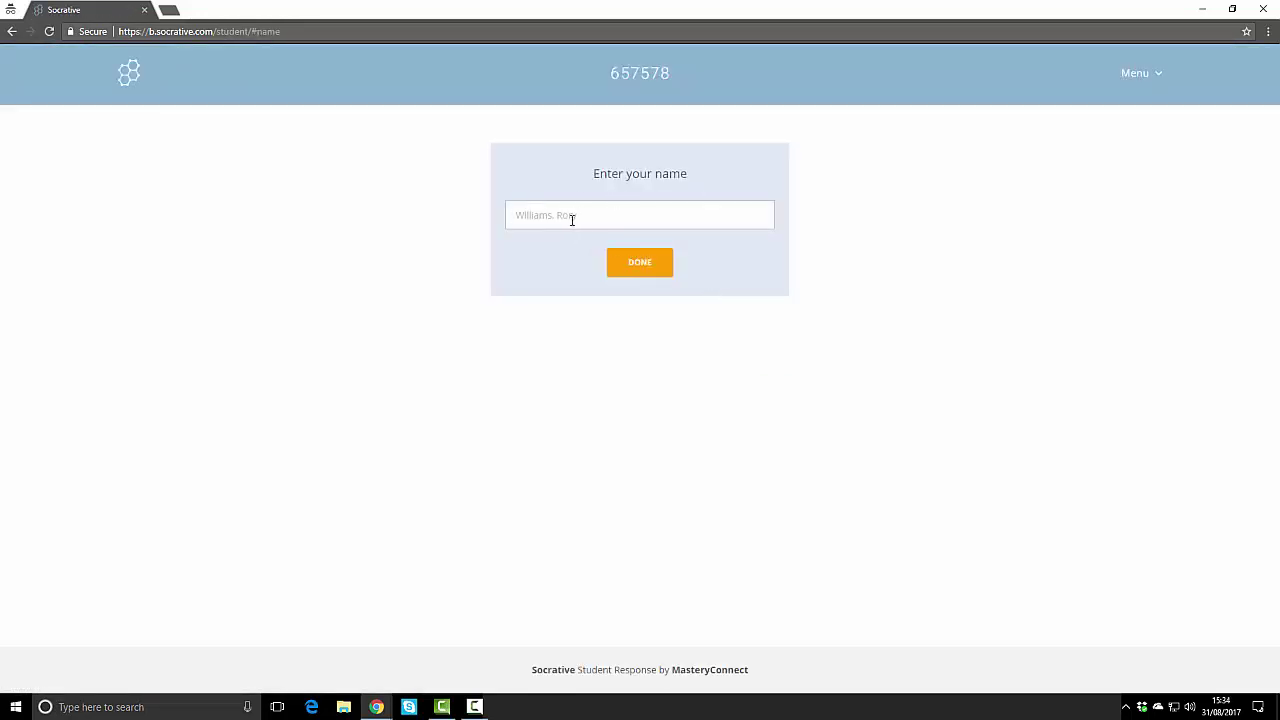
pyautogui.click(572, 219)
pyautogui.write('Mr. Connor')
pyautogui.click(658, 272)
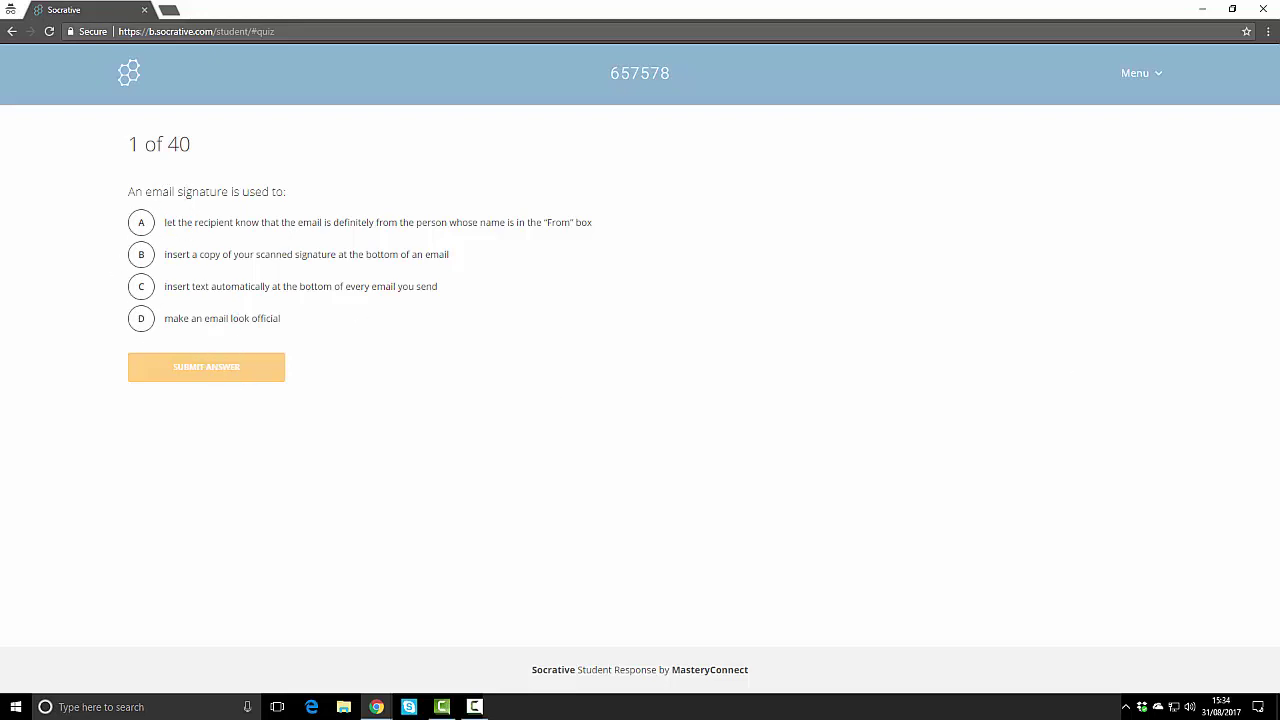
# Step: Answer question 1 with choice C, submit it, and continue to question 2
pyautogui.click(141, 287)
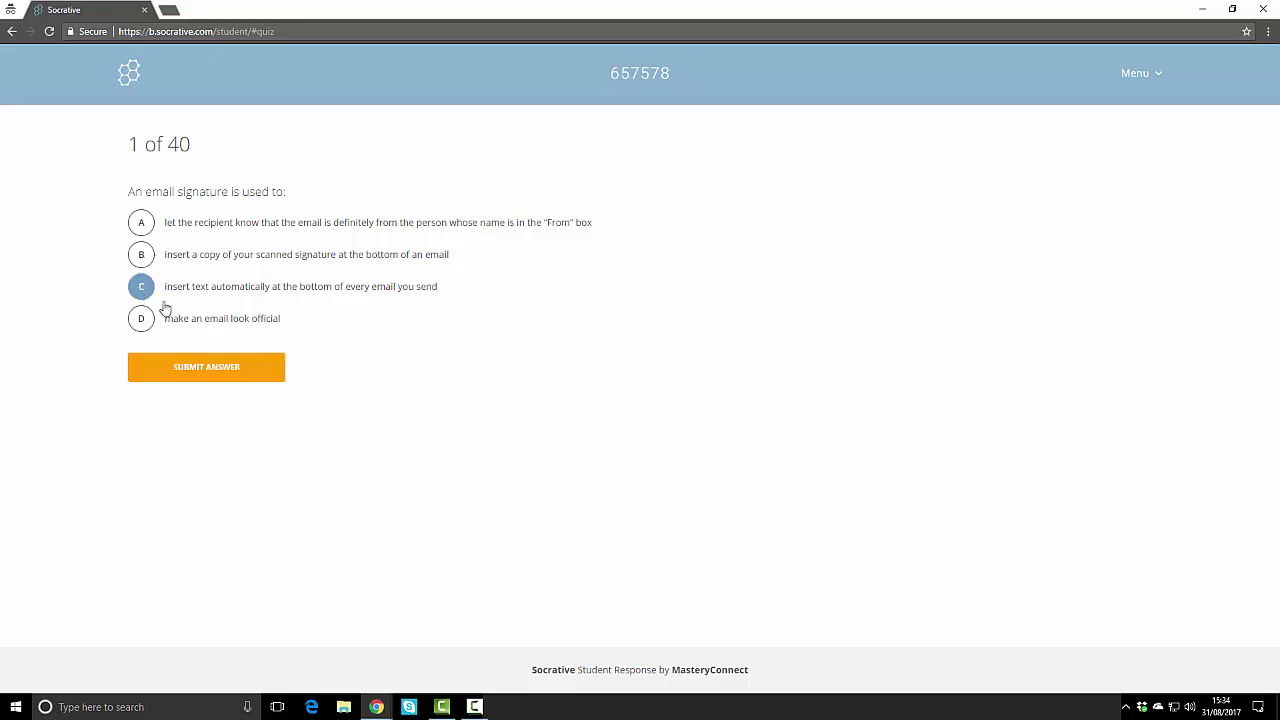
pyautogui.click(198, 373)
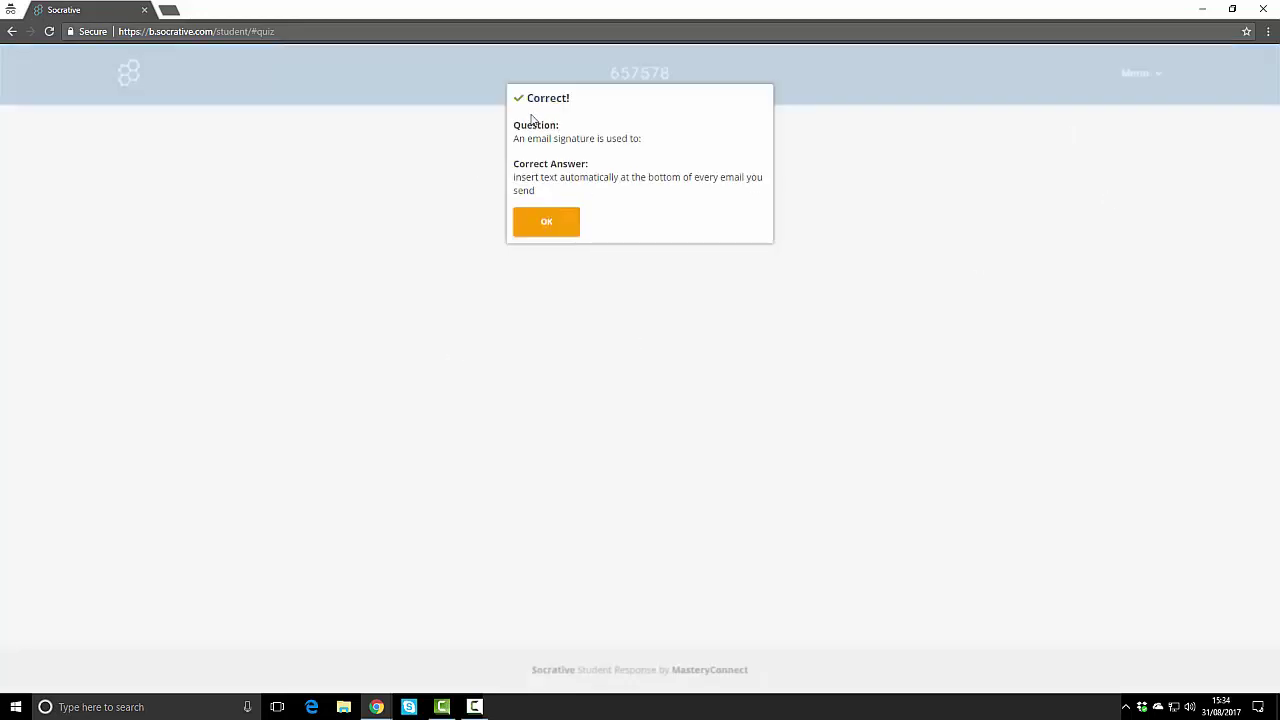
pyautogui.click(541, 225)
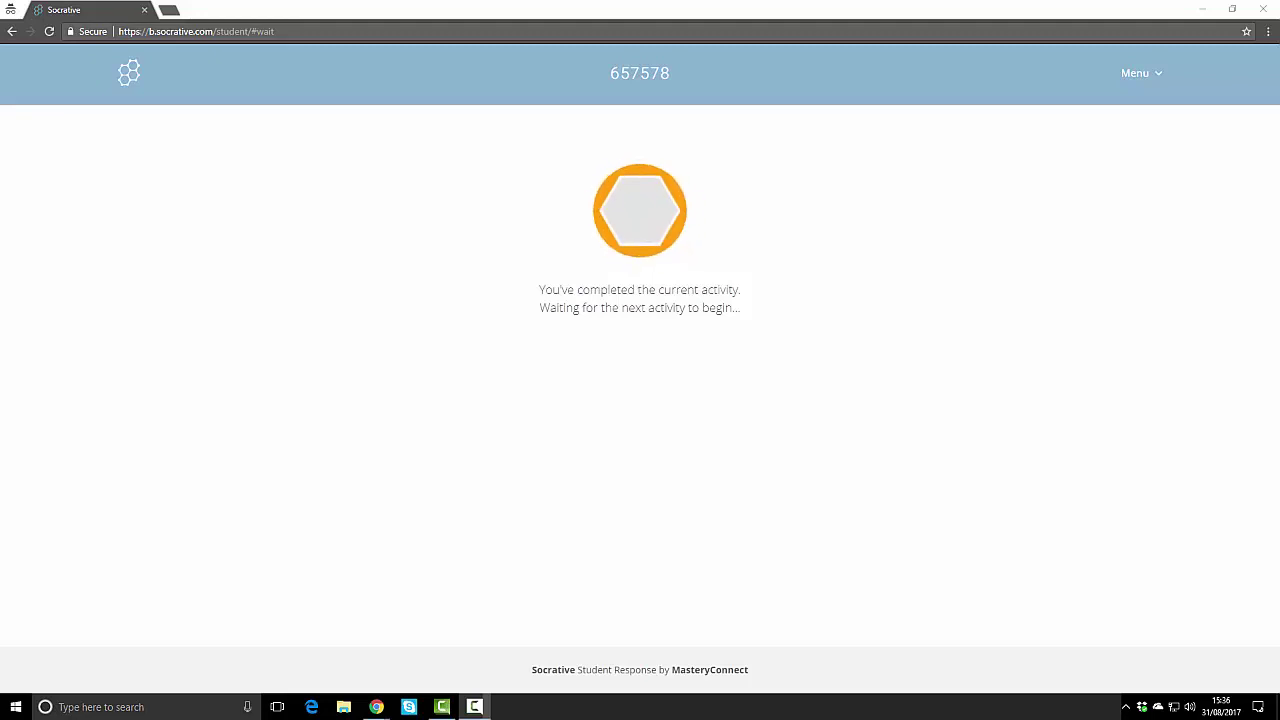
pyautogui.hotkey('alt', 'Tab')
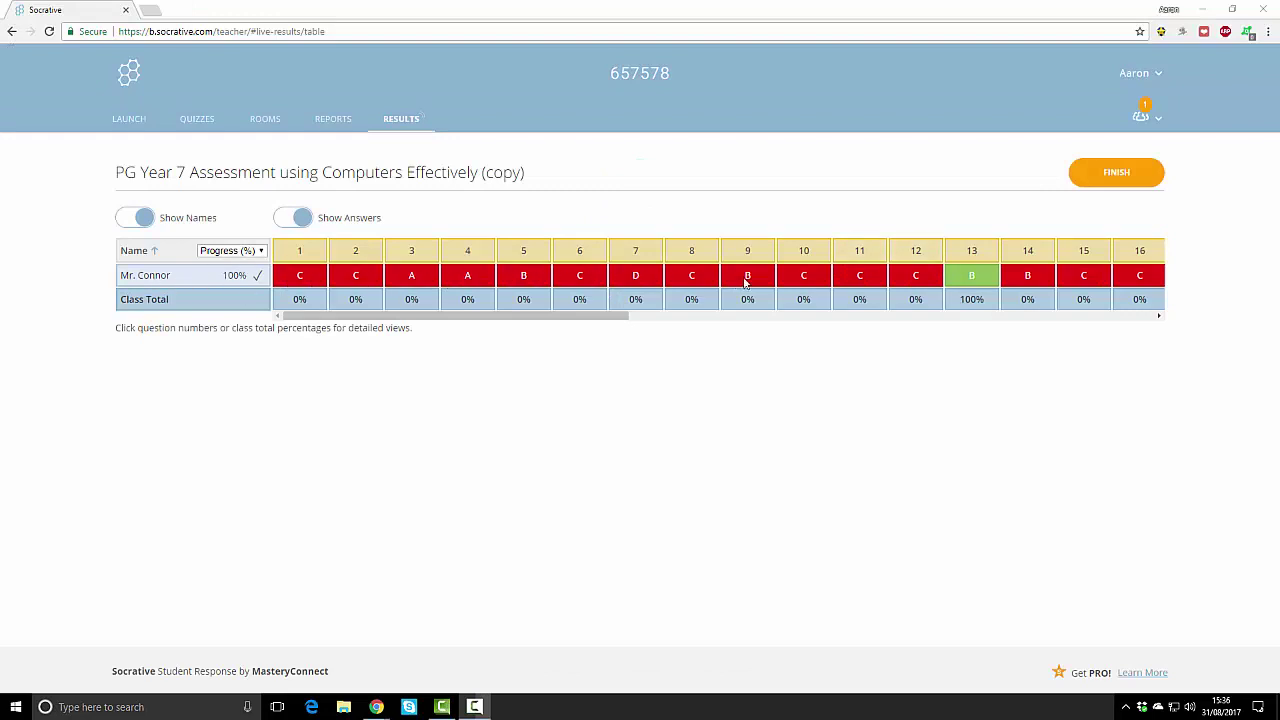
pyautogui.moveTo(614, 318); pyautogui.dragTo(1155, 270)
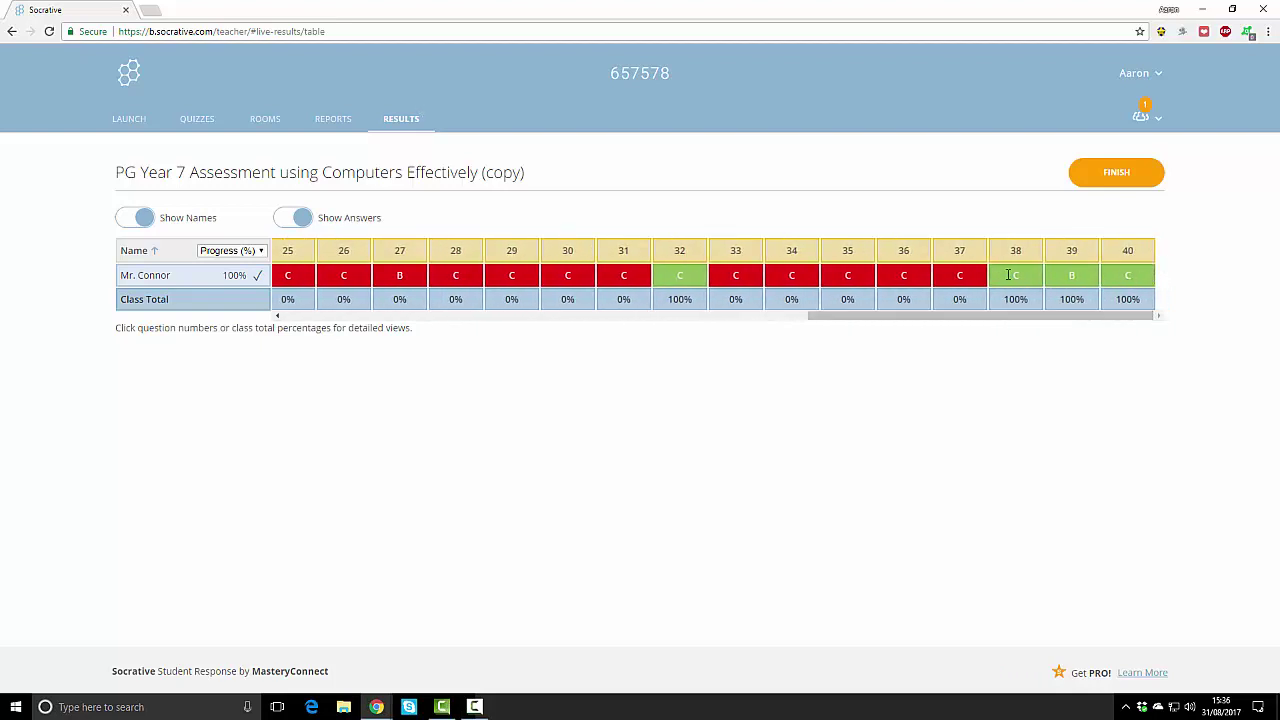
pyautogui.moveTo(974, 317); pyautogui.dragTo(300, 318)
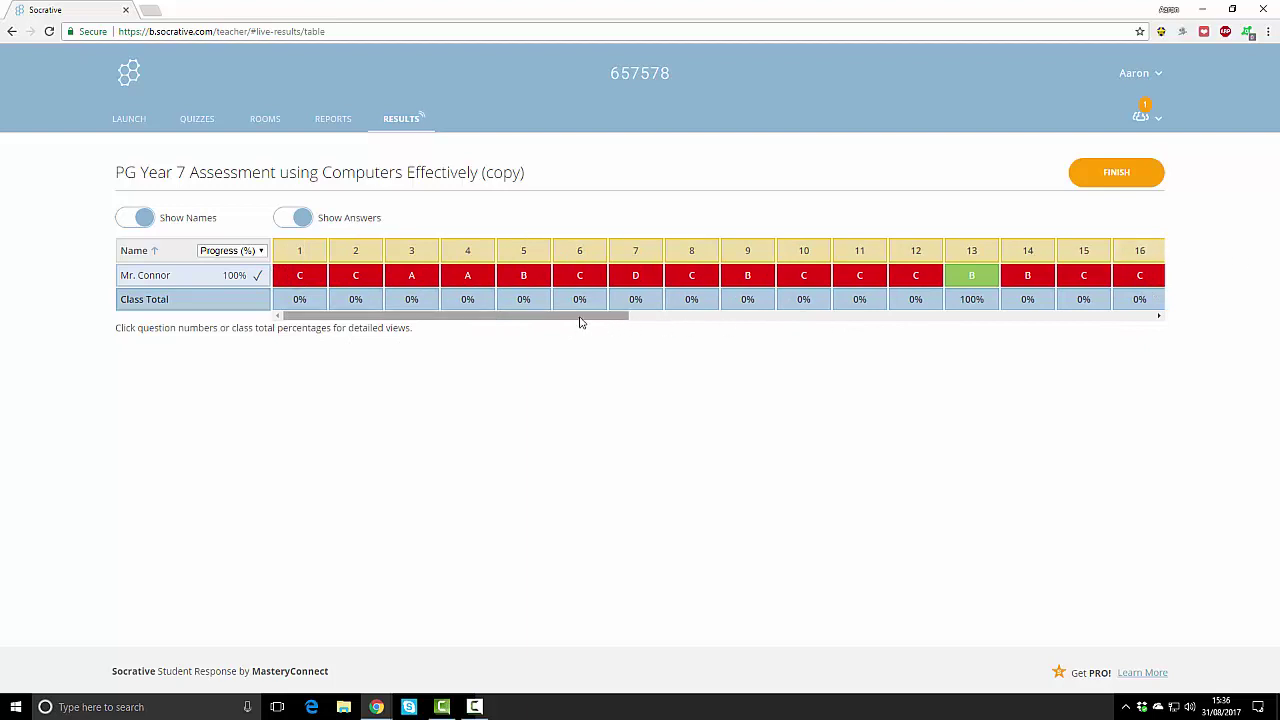
pyautogui.moveTo(580, 322); pyautogui.dragTo(443, 320)
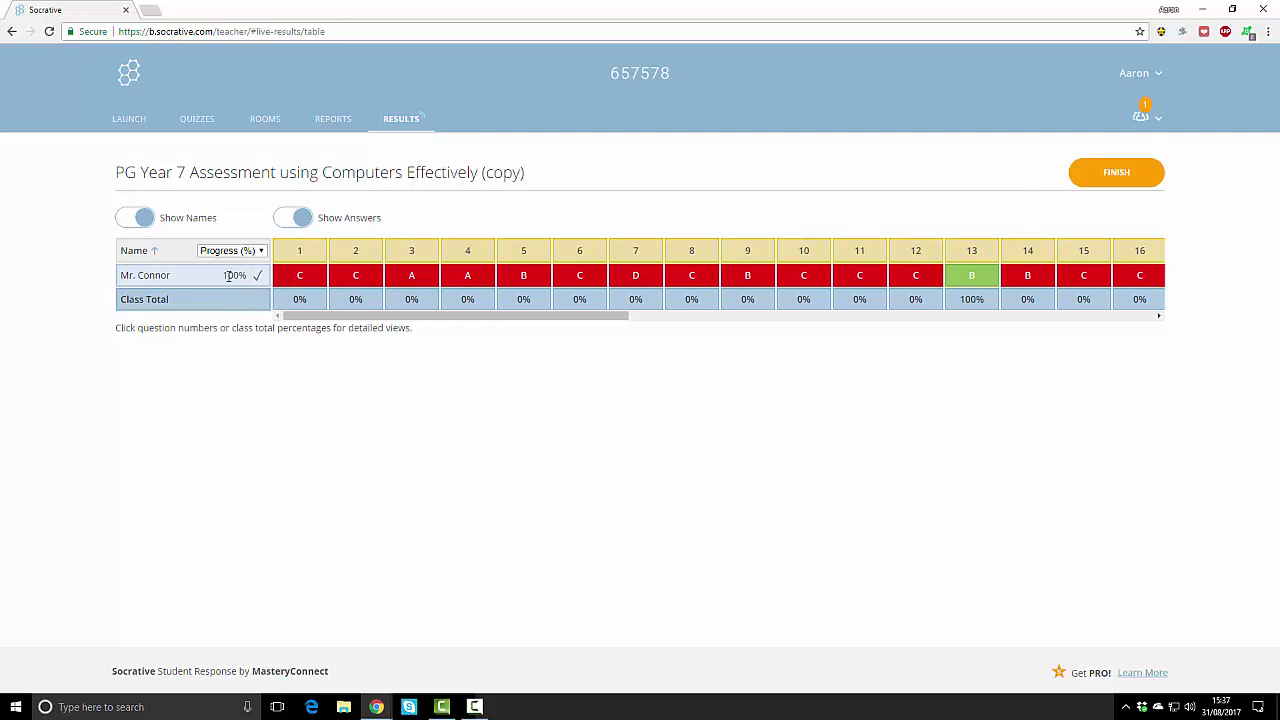
# Step: End the quiz and download the Whole Class Excel and Individual Student(s) PDF reports
pyautogui.click(1116, 174)
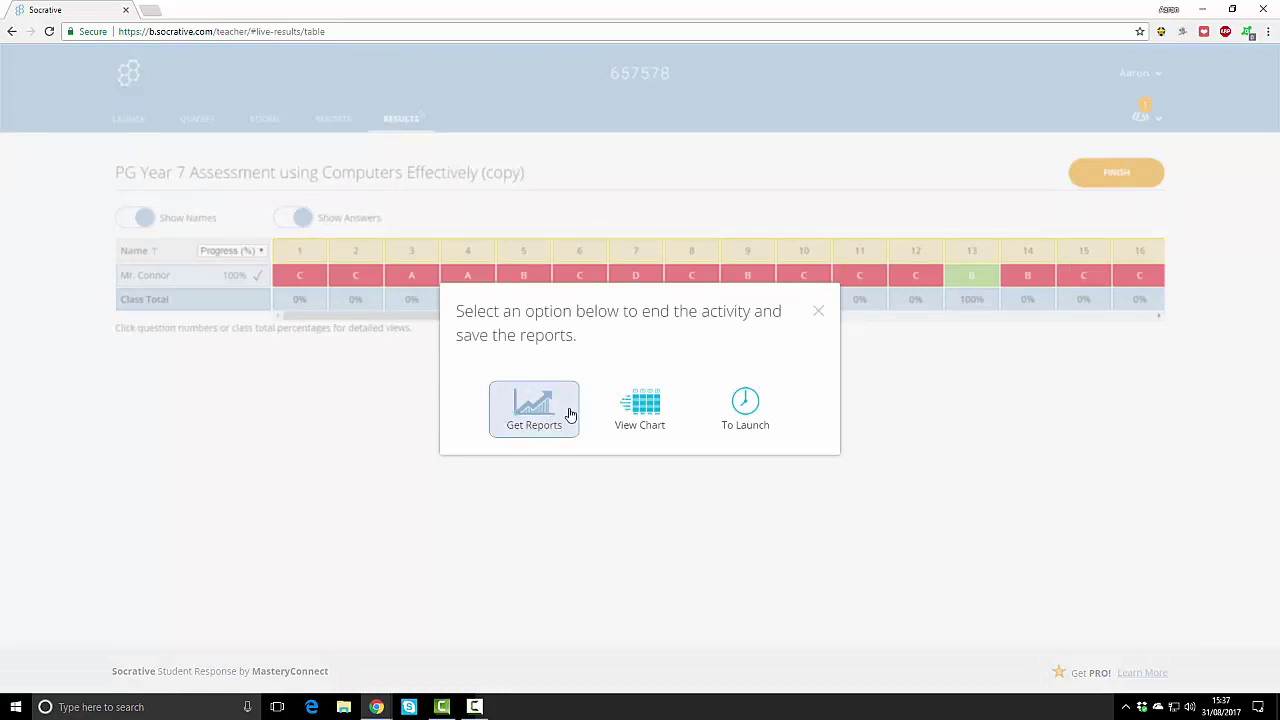
pyautogui.click(540, 416)
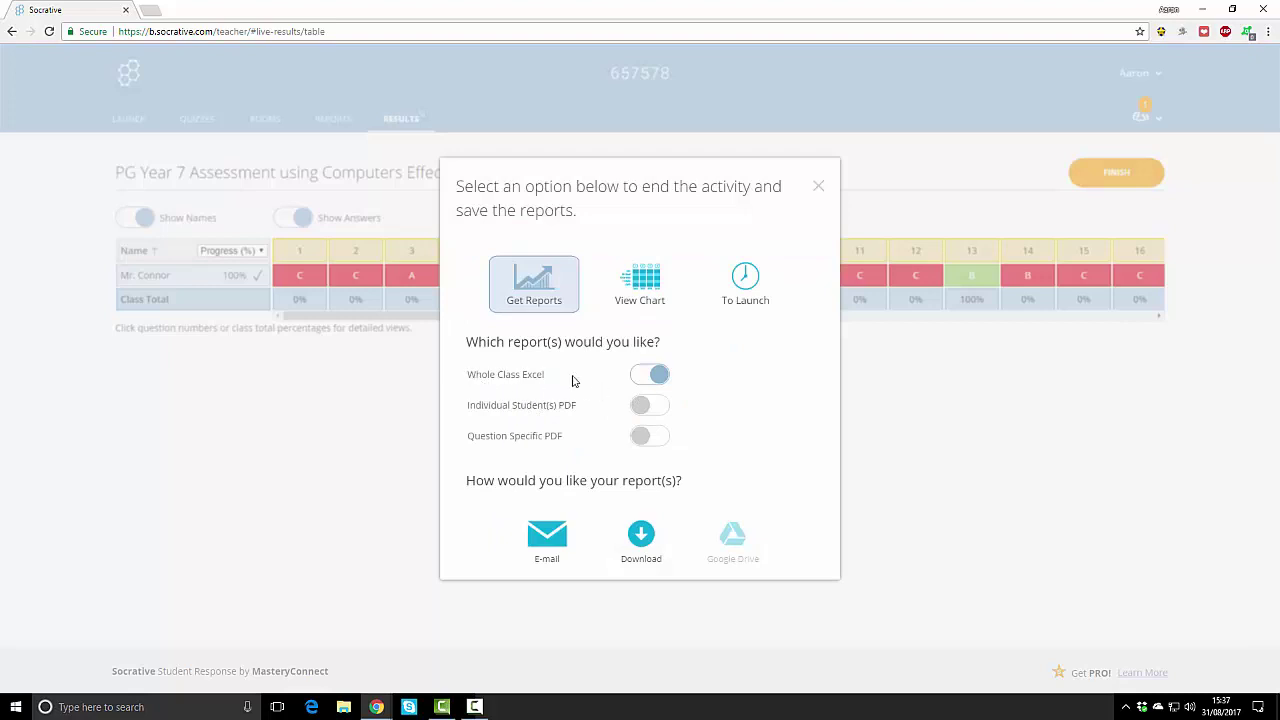
pyautogui.click(642, 410)
pyautogui.click(651, 545)
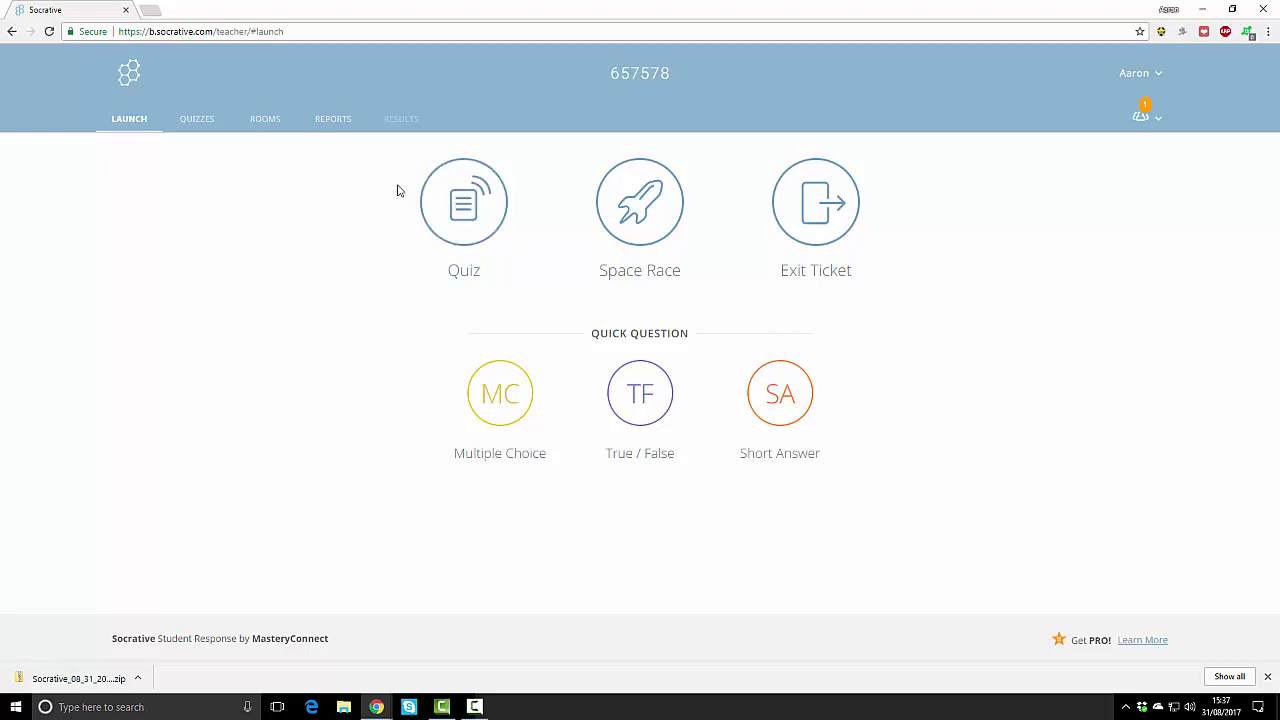
# Step: From Reports, get Scratch Assessment's class Excel and Individual Student(s) PDF reports and download them
pyautogui.click(333, 121)
pyautogui.scroll(-9, 798, 417)
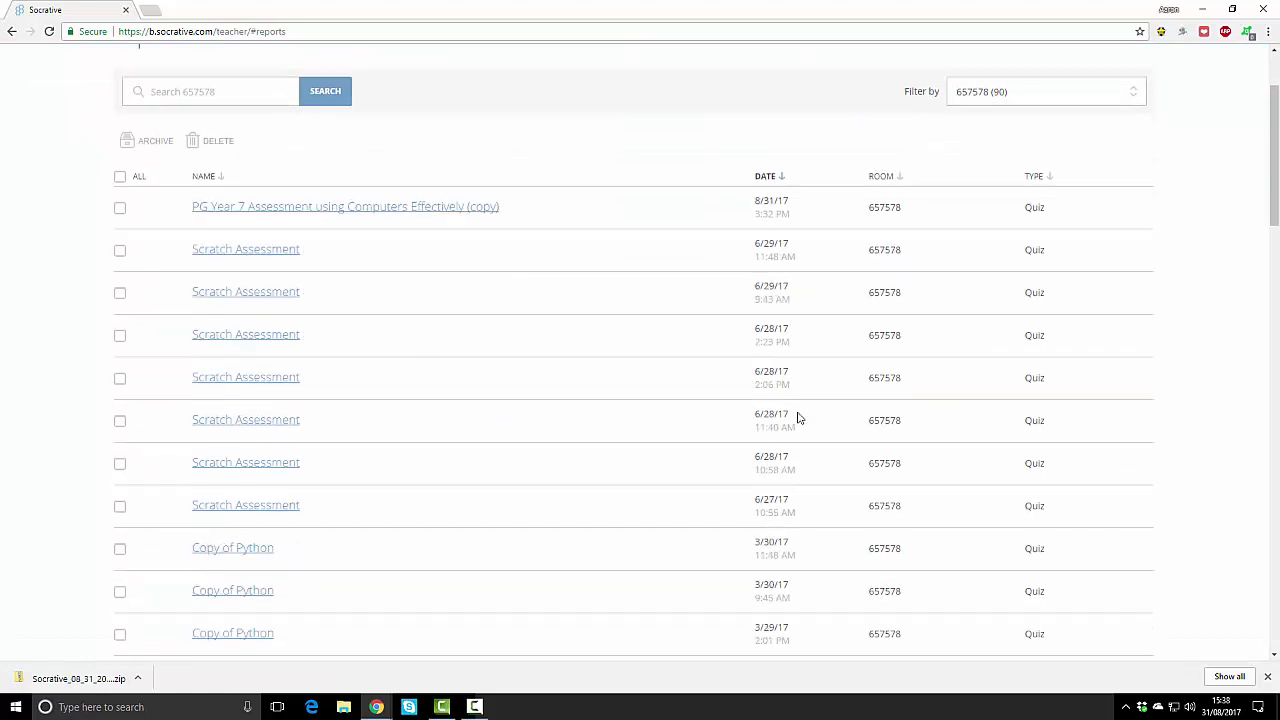
pyautogui.scroll(7, 790, 418)
pyautogui.scroll(2, 790, 418)
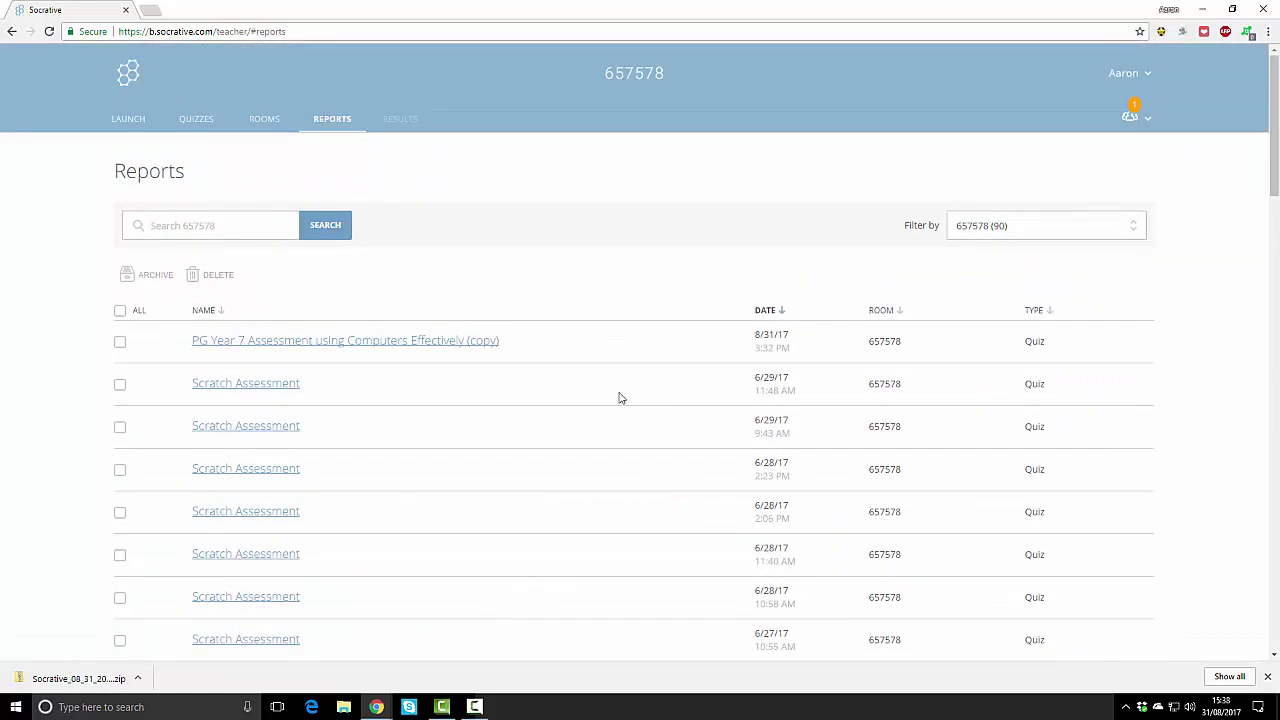
pyautogui.click(250, 386)
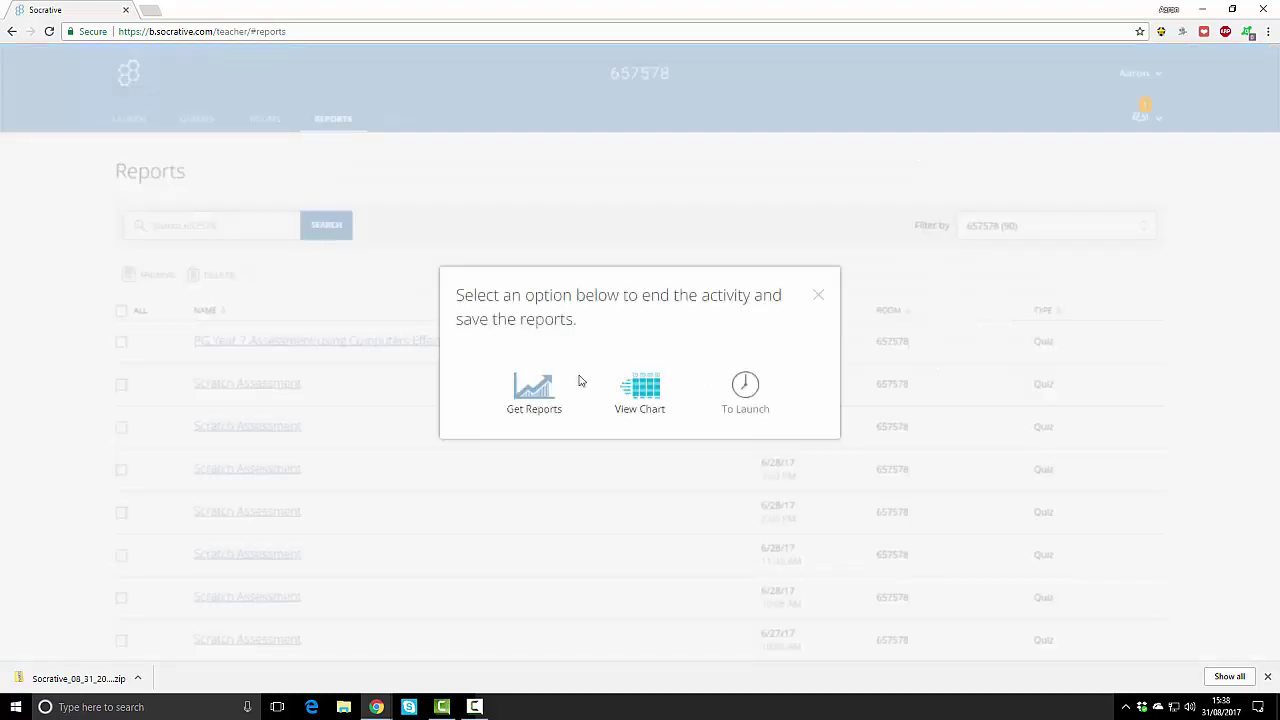
pyautogui.click(530, 388)
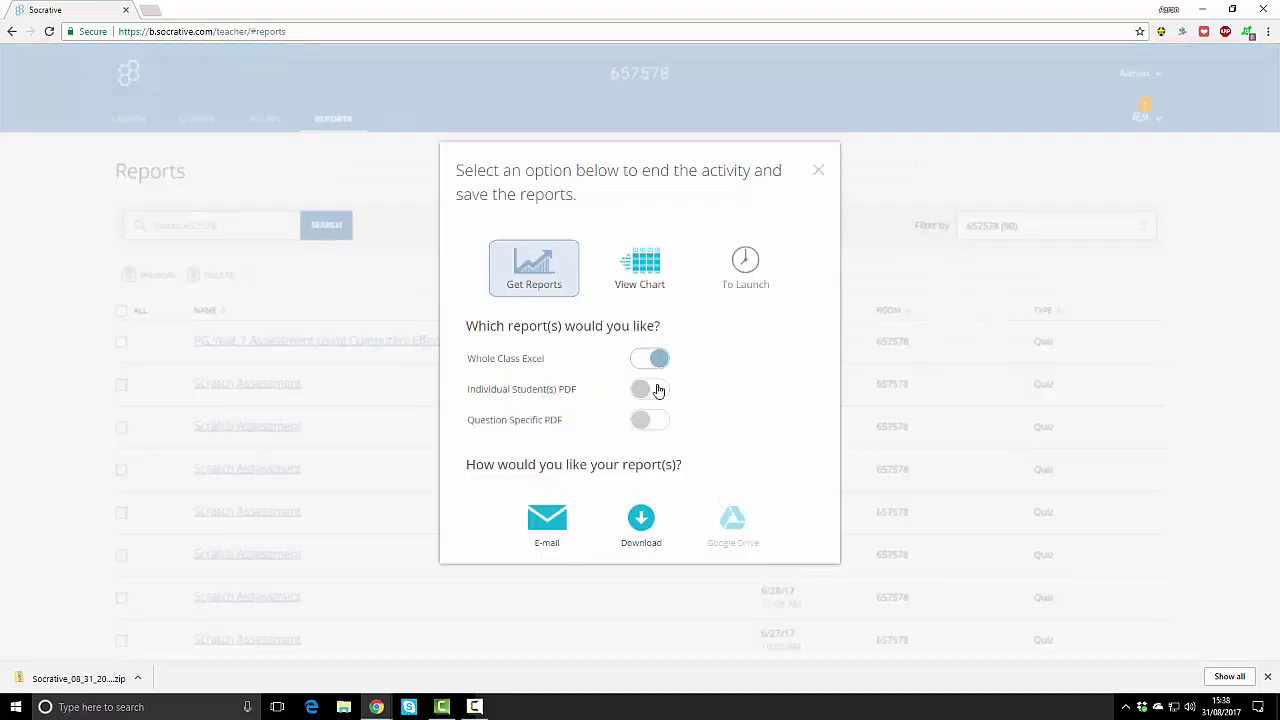
pyautogui.click(652, 389)
pyautogui.click(641, 520)
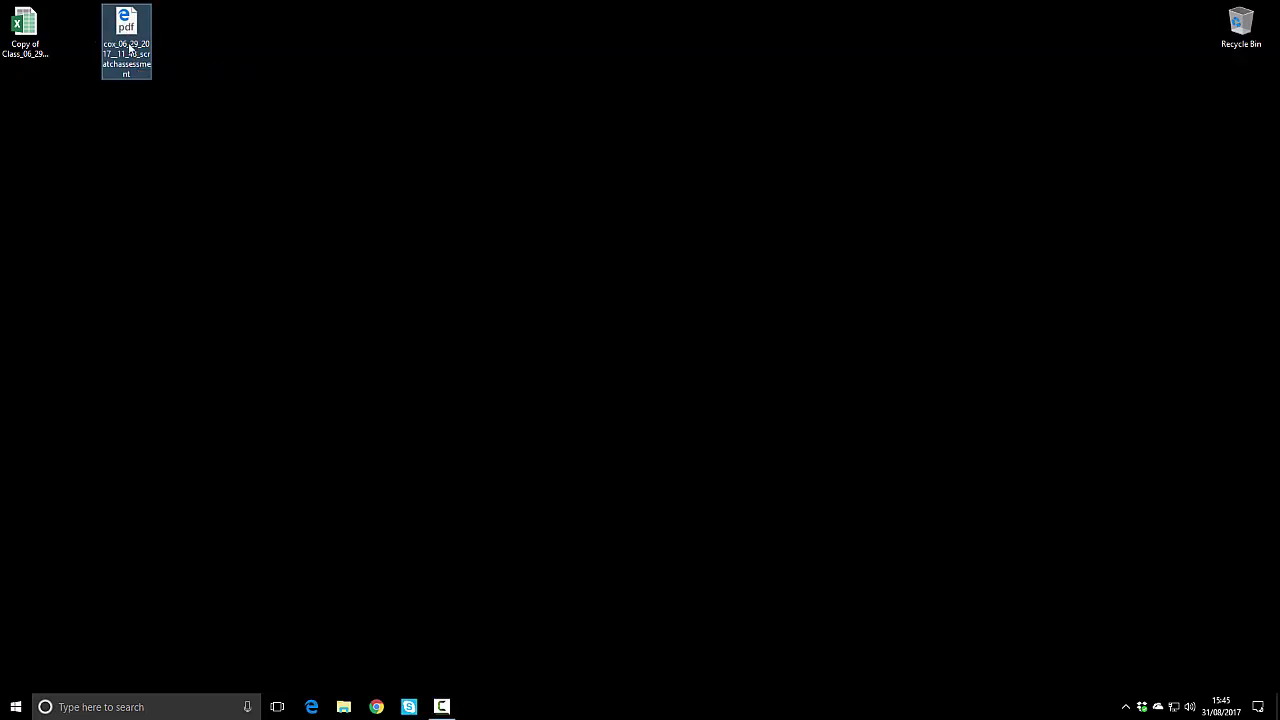
pyautogui.doubleClick(127, 30)
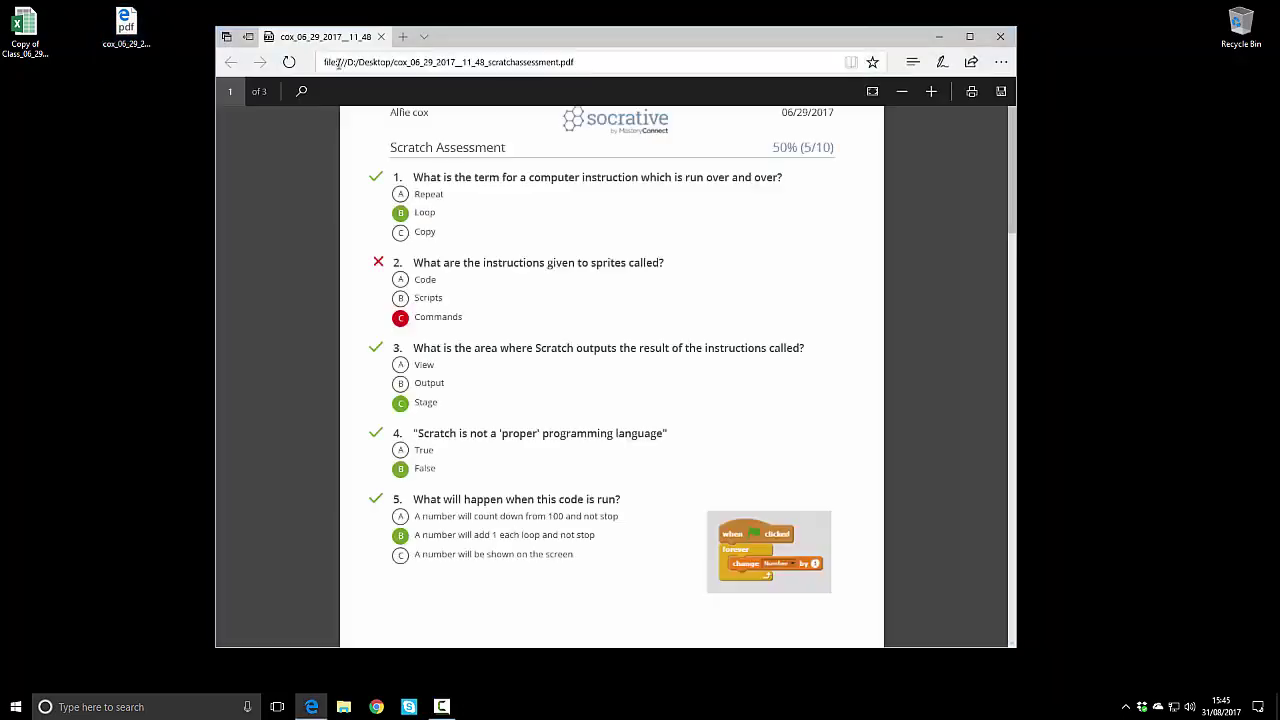
pyautogui.scroll(-3, 581, 287)
pyautogui.scroll(2, 583, 285)
pyautogui.scroll(-10, 578, 270)
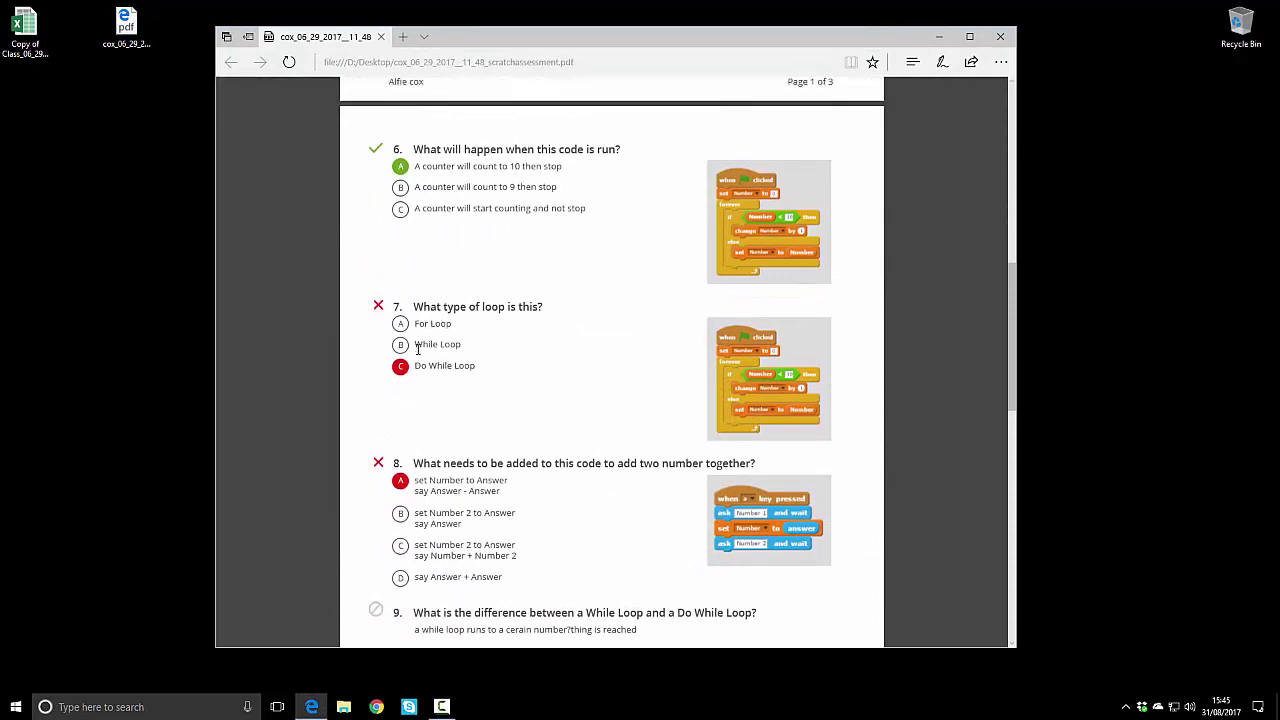
pyautogui.scroll(-3, 451, 375)
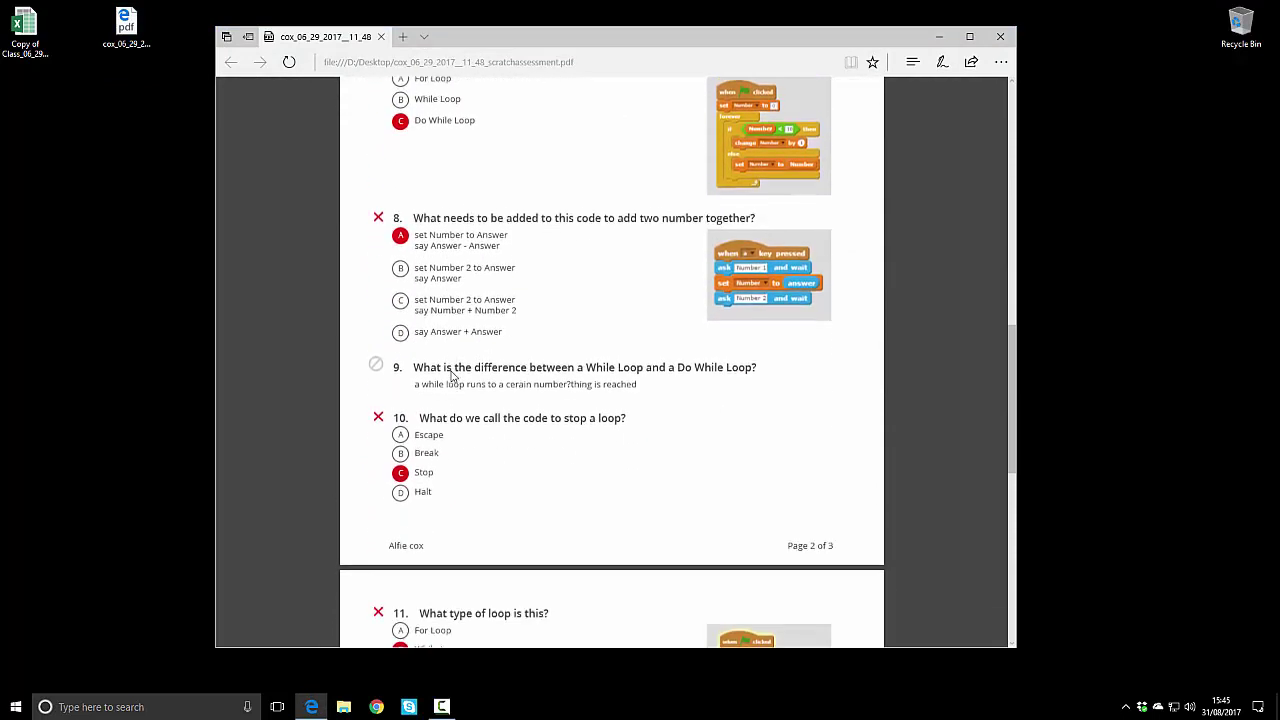
pyautogui.scroll(-3, 455, 368)
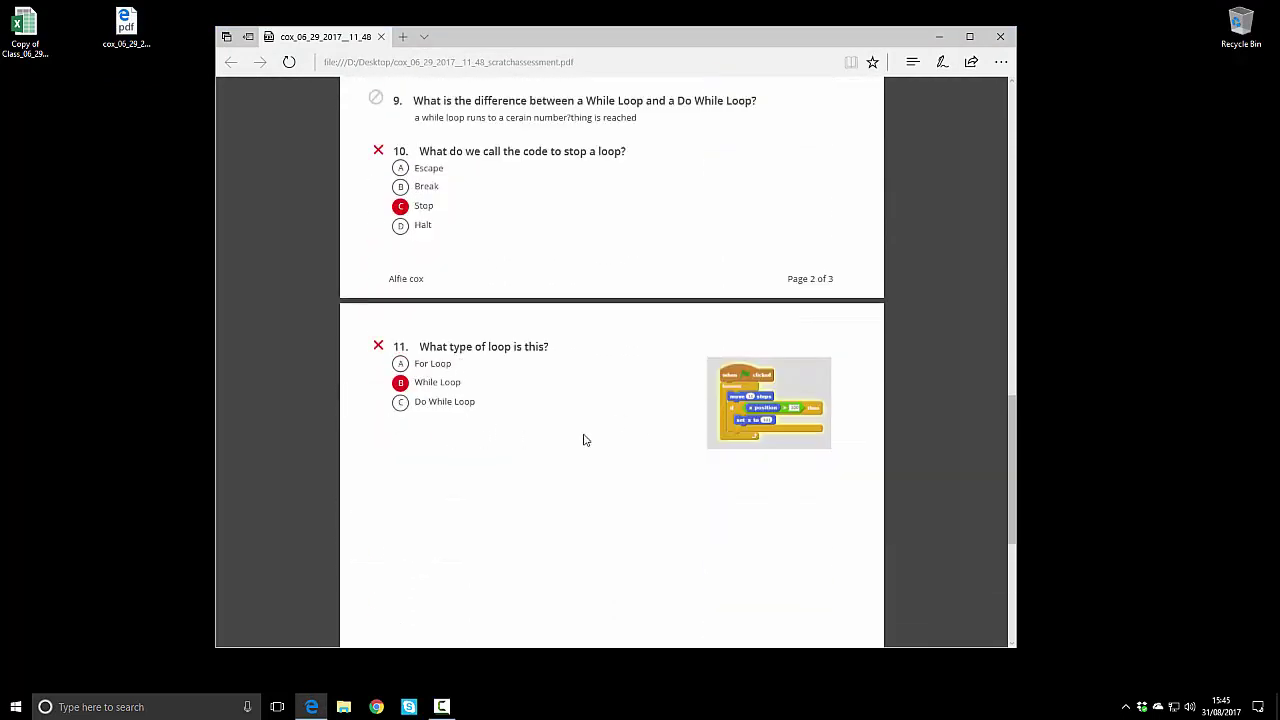
pyautogui.scroll(-3, 560, 432)
pyautogui.scroll(7, 591, 414)
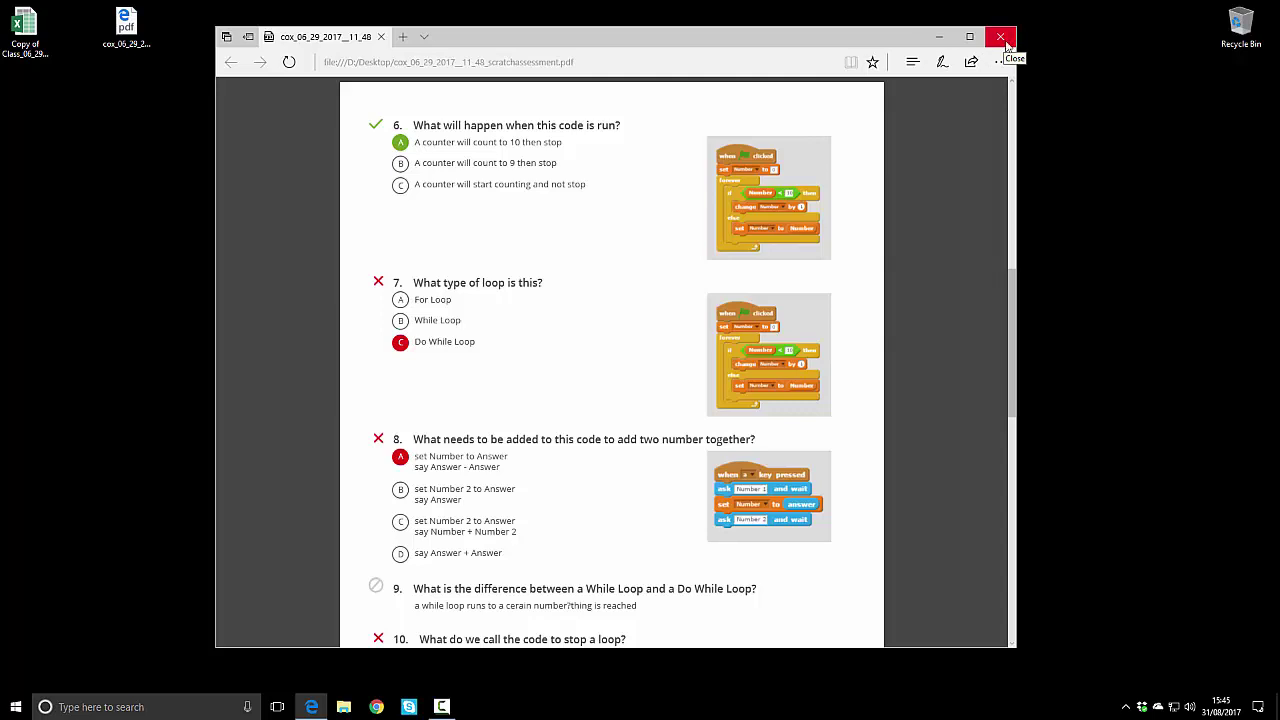
# Step: Close the PDF, open the class results spreadsheet, check the first student's score of 50, then minimise Excel
pyautogui.click(1002, 40)
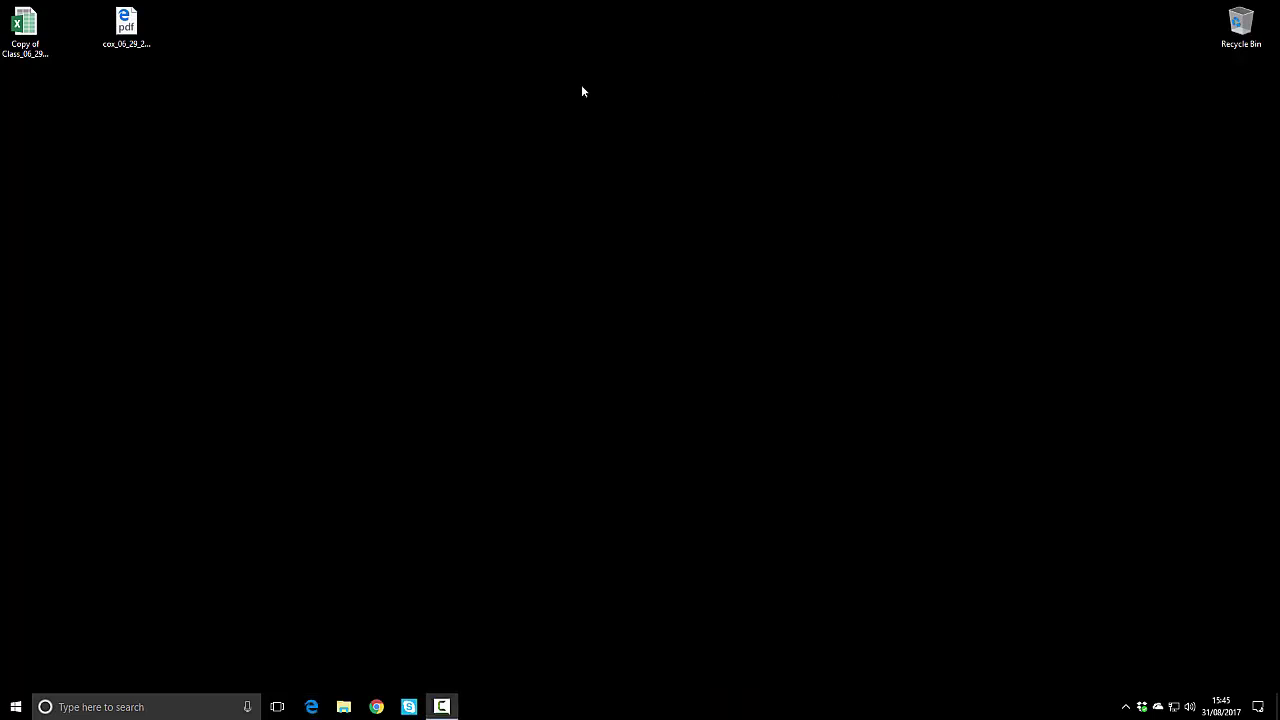
pyautogui.doubleClick(24, 30)
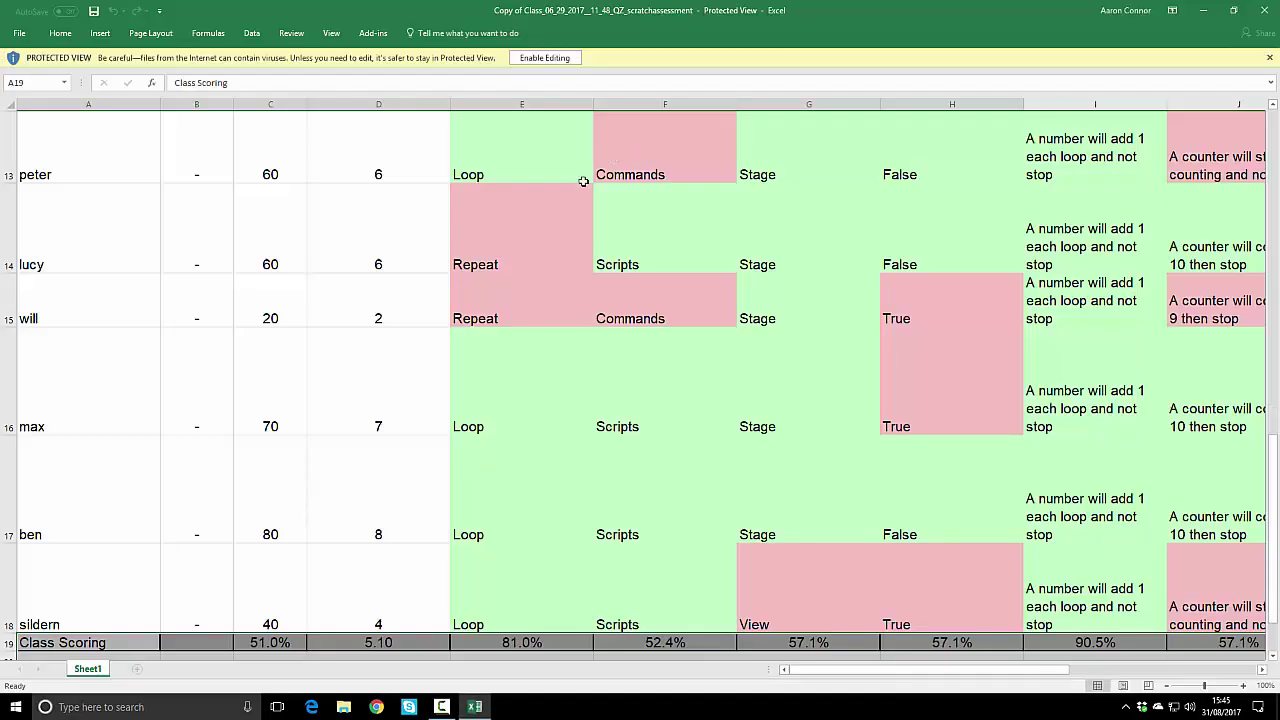
pyautogui.scroll(4, 618, 295)
pyautogui.scroll(-2, 624, 300)
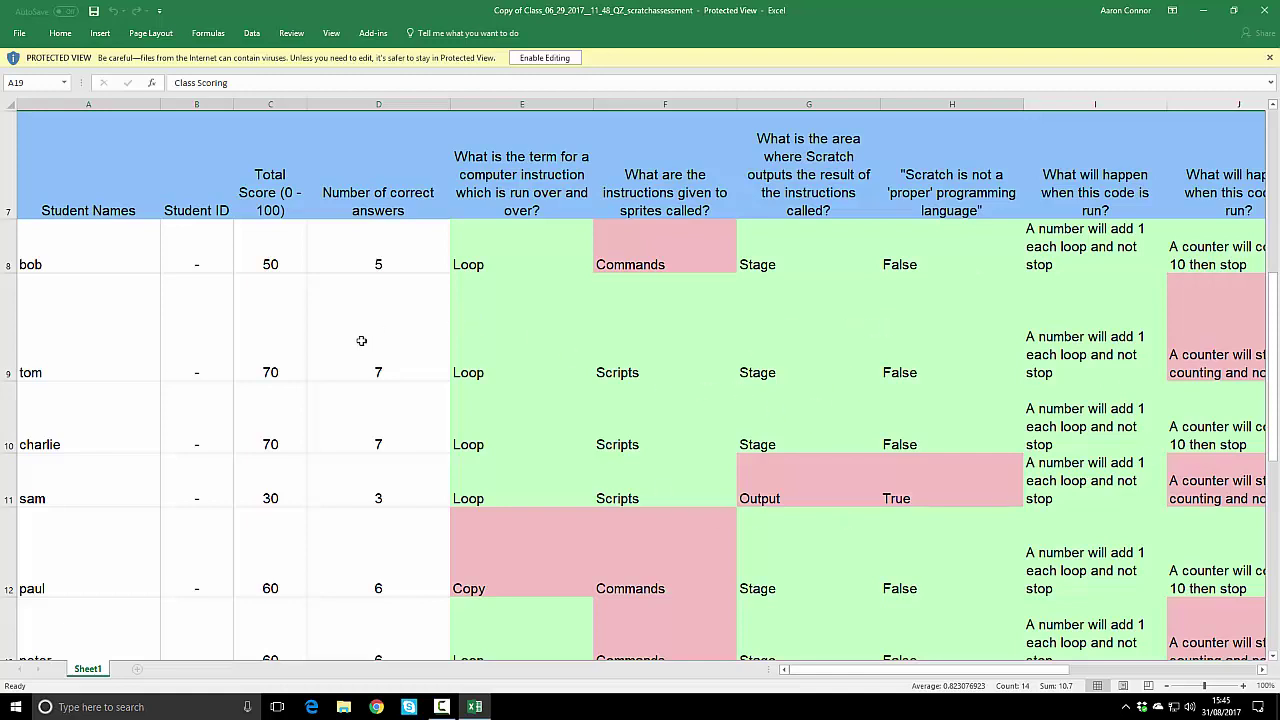
pyautogui.click(94, 264)
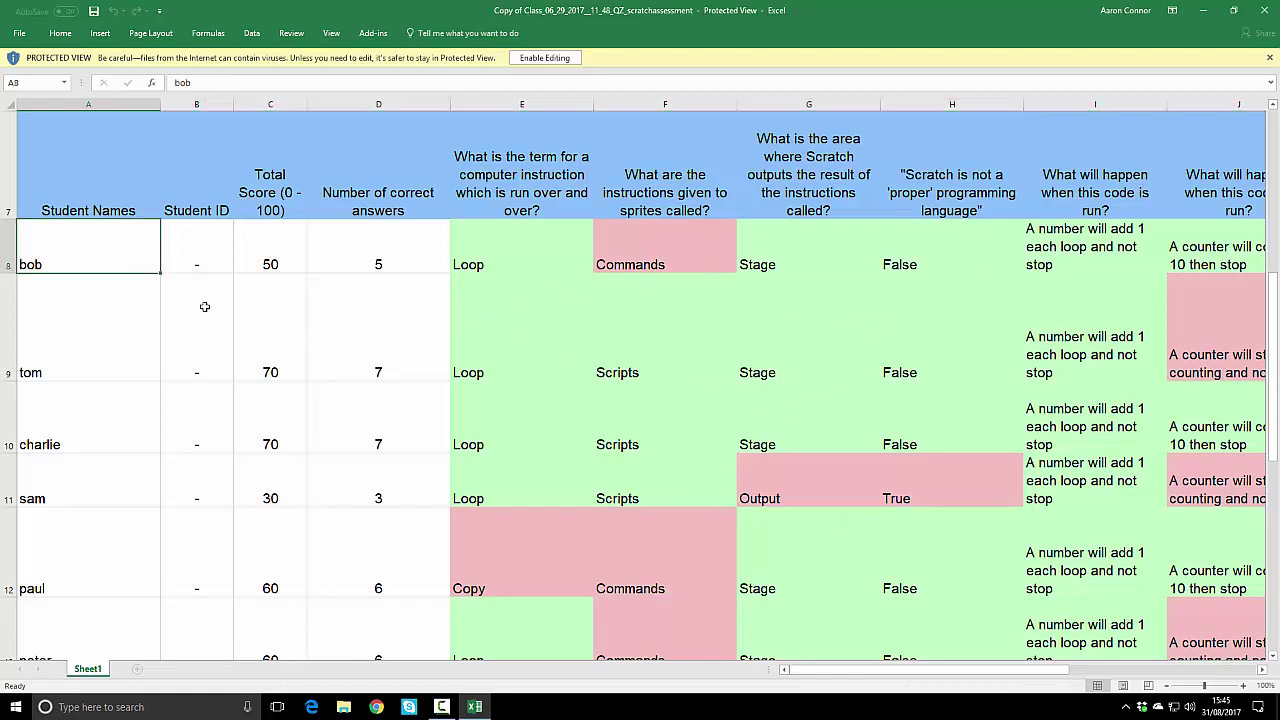
pyautogui.click(285, 250)
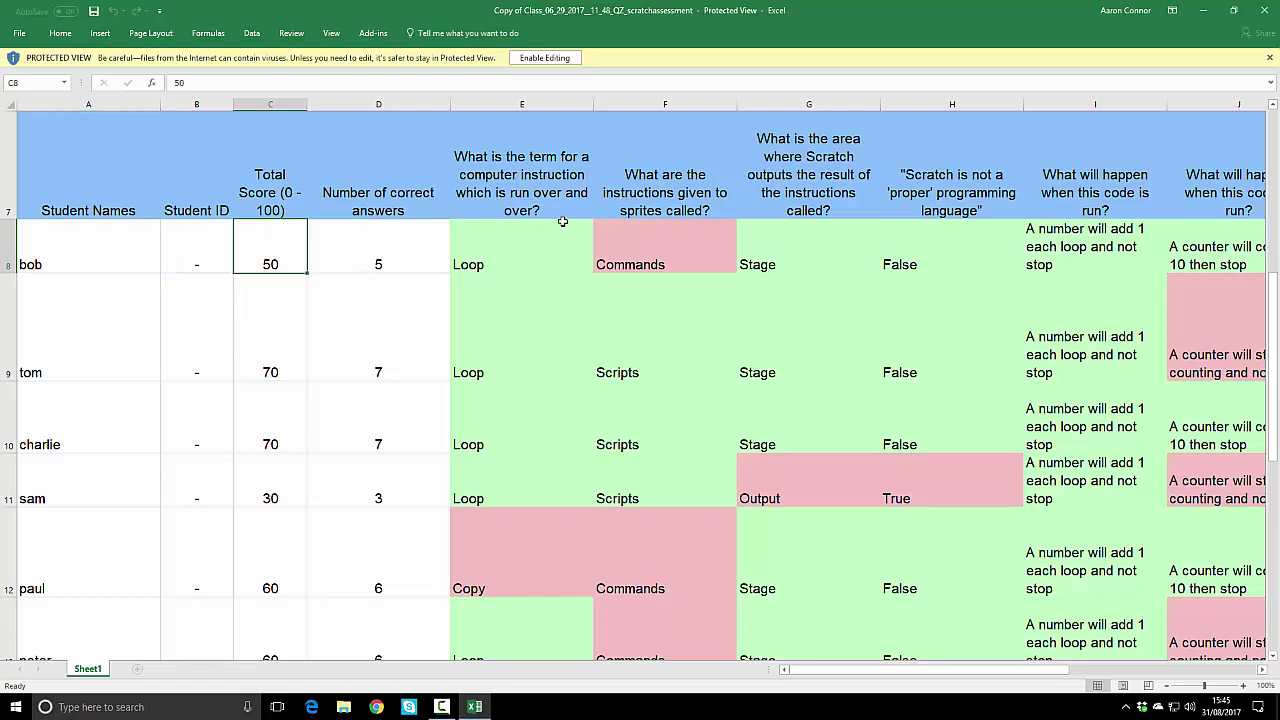
pyautogui.click(1192, 20)
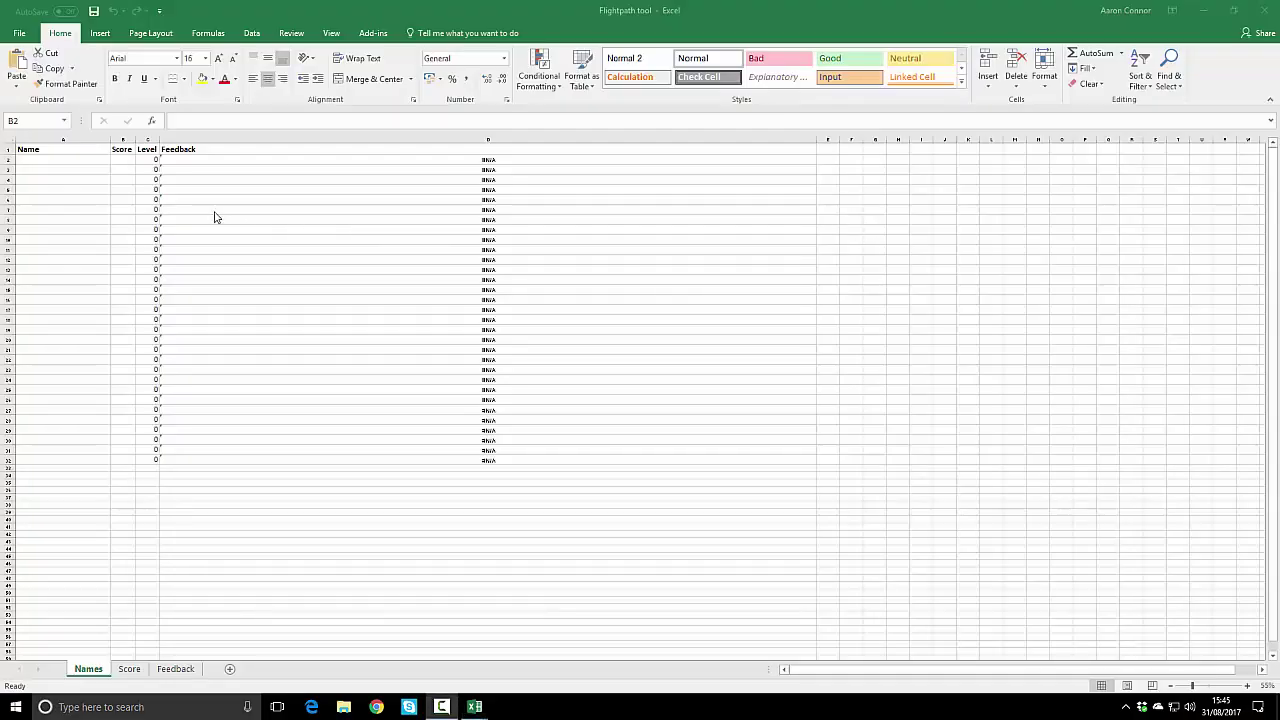
# Step: Select the empty Name and Score cell ranges on the Names sheet
pyautogui.click(51, 162)
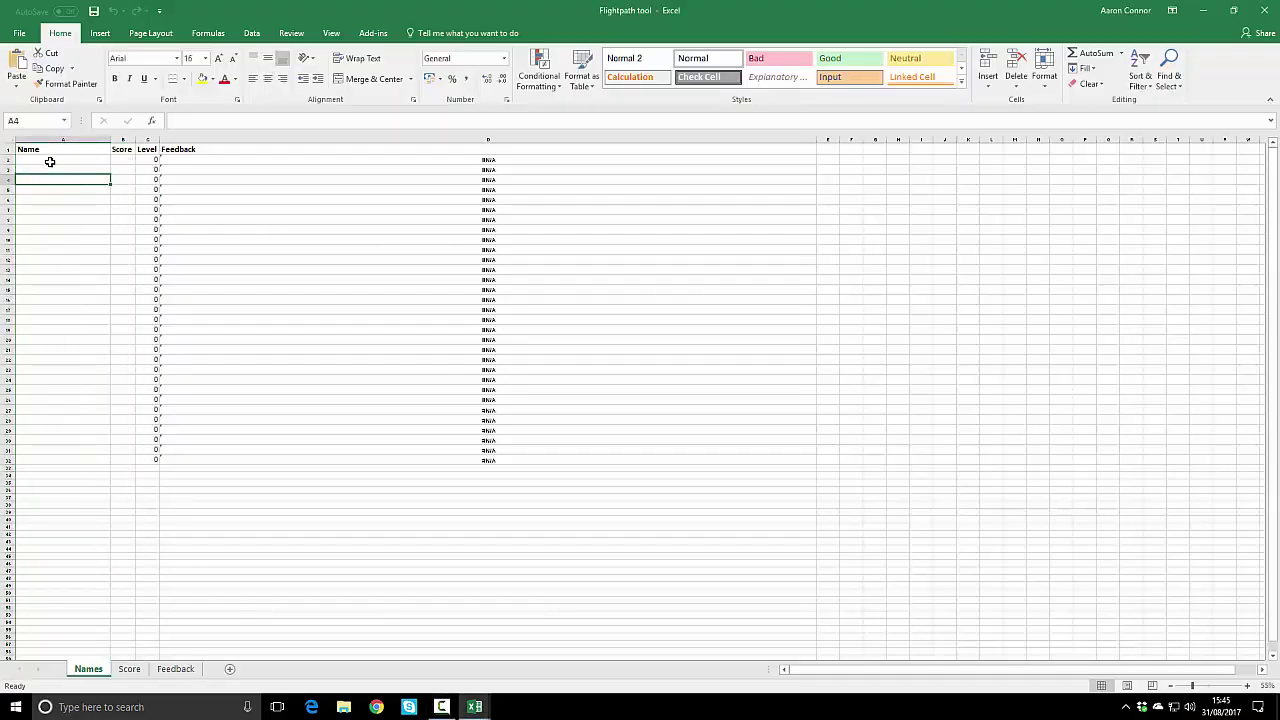
pyautogui.moveTo(52, 162); pyautogui.dragTo(23, 437)
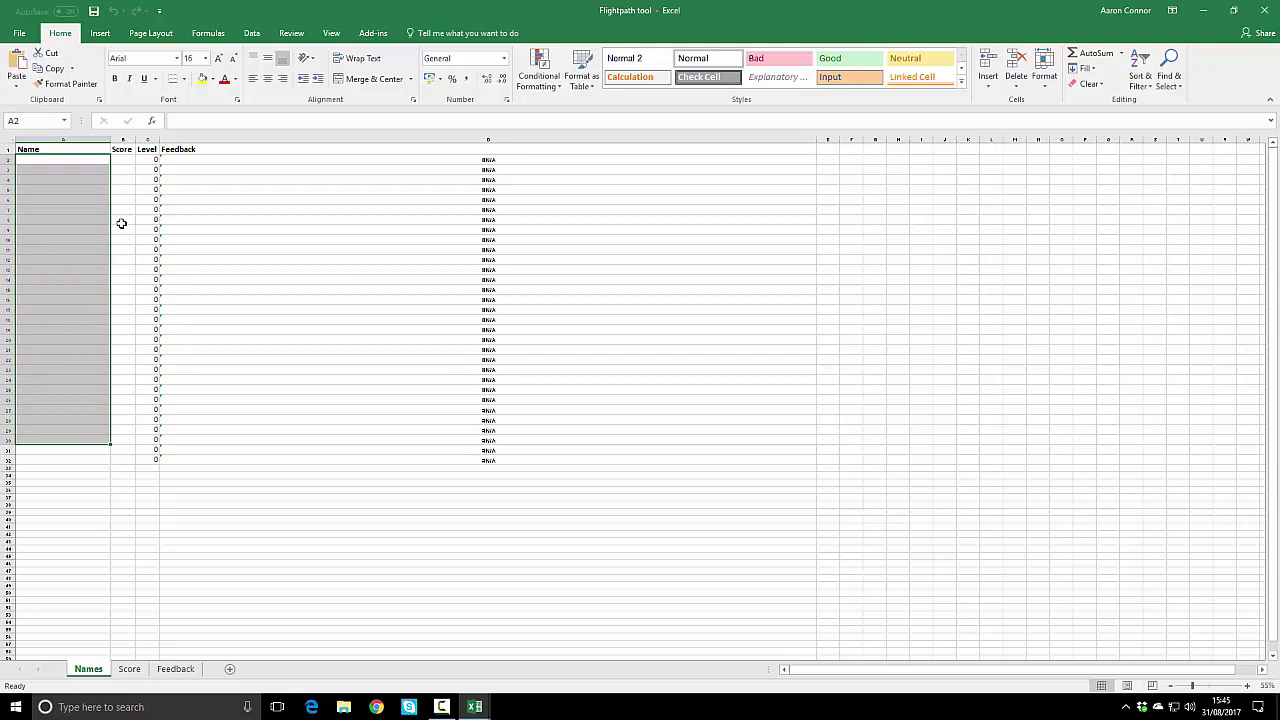
pyautogui.keyDown('ctrl'); pyautogui.click(123, 160); pyautogui.keyUp('ctrl')
pyautogui.moveTo(123, 160)
pyautogui.mouseDown()
pyautogui.moveTo(149, 371)
pyautogui.moveTo(124, 451)
pyautogui.mouseUp()
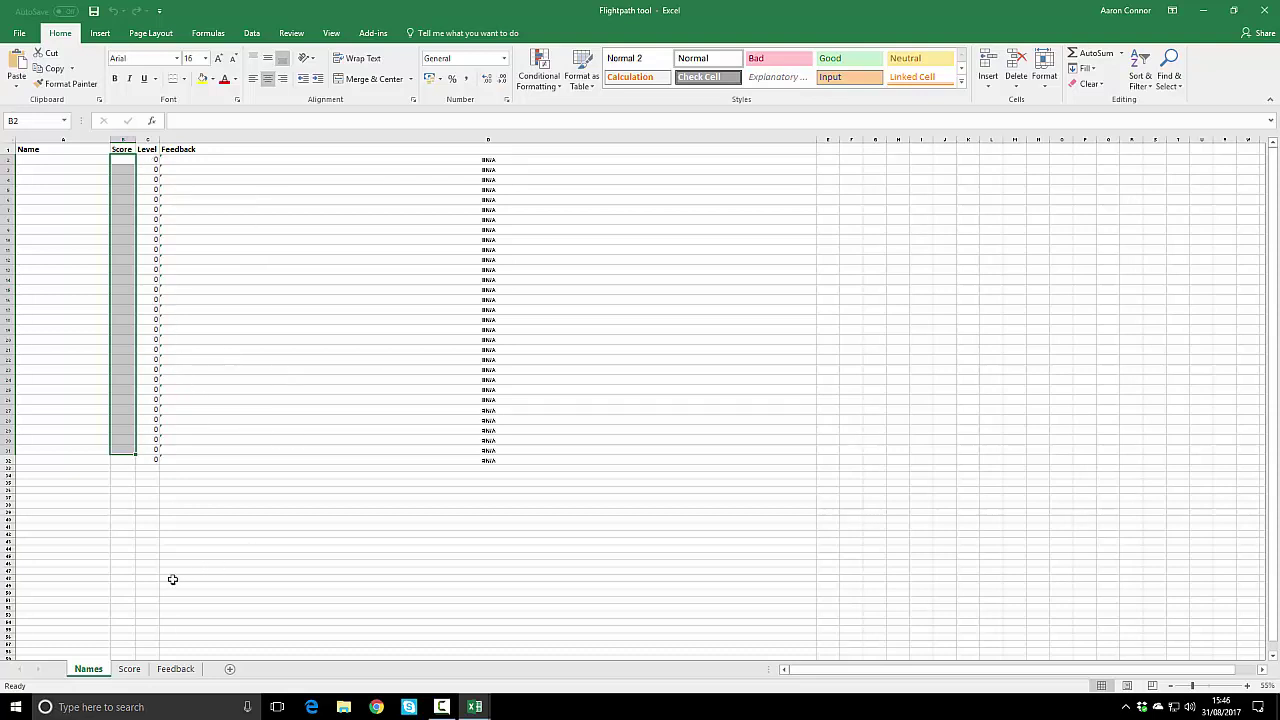
# Step: Review the Score sheet, then read the F2 and E2 comments on the Feedback sheet
pyautogui.click(133, 670)
pyautogui.scroll(4, 237, 383)
pyautogui.scroll(2, 74, 198)
pyautogui.scroll(6, 74, 200)
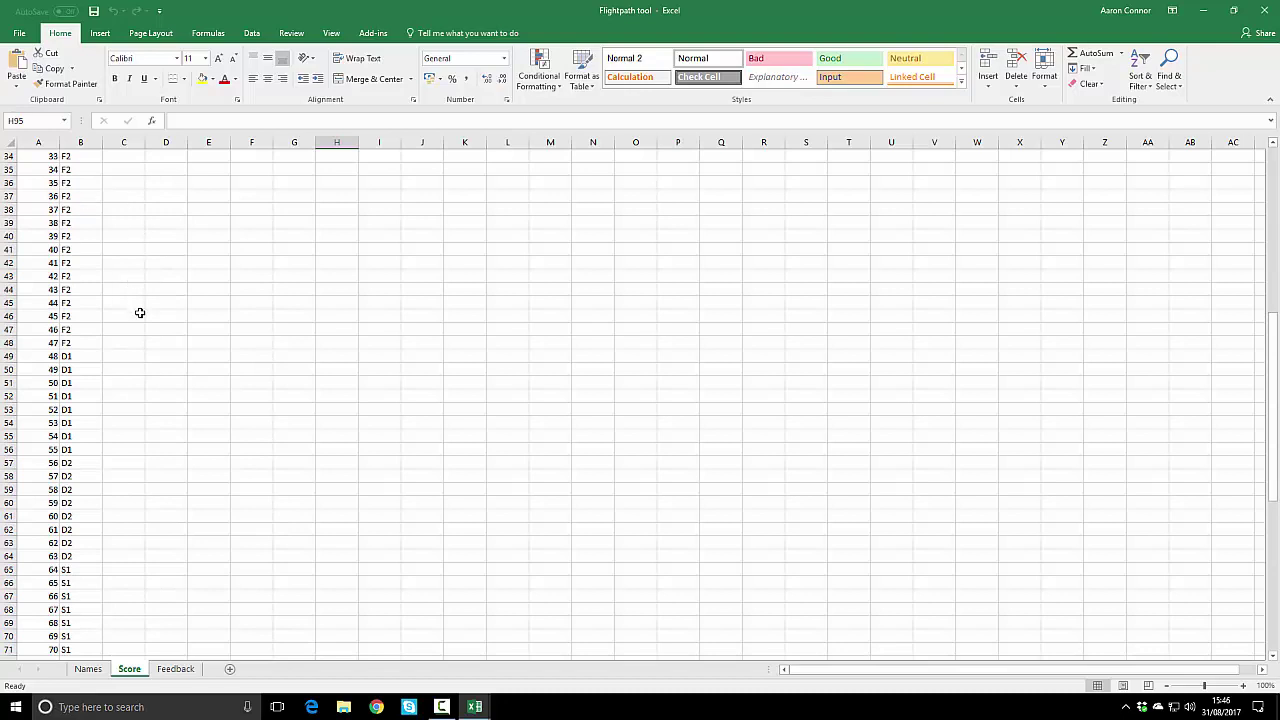
pyautogui.scroll(11, 140, 313)
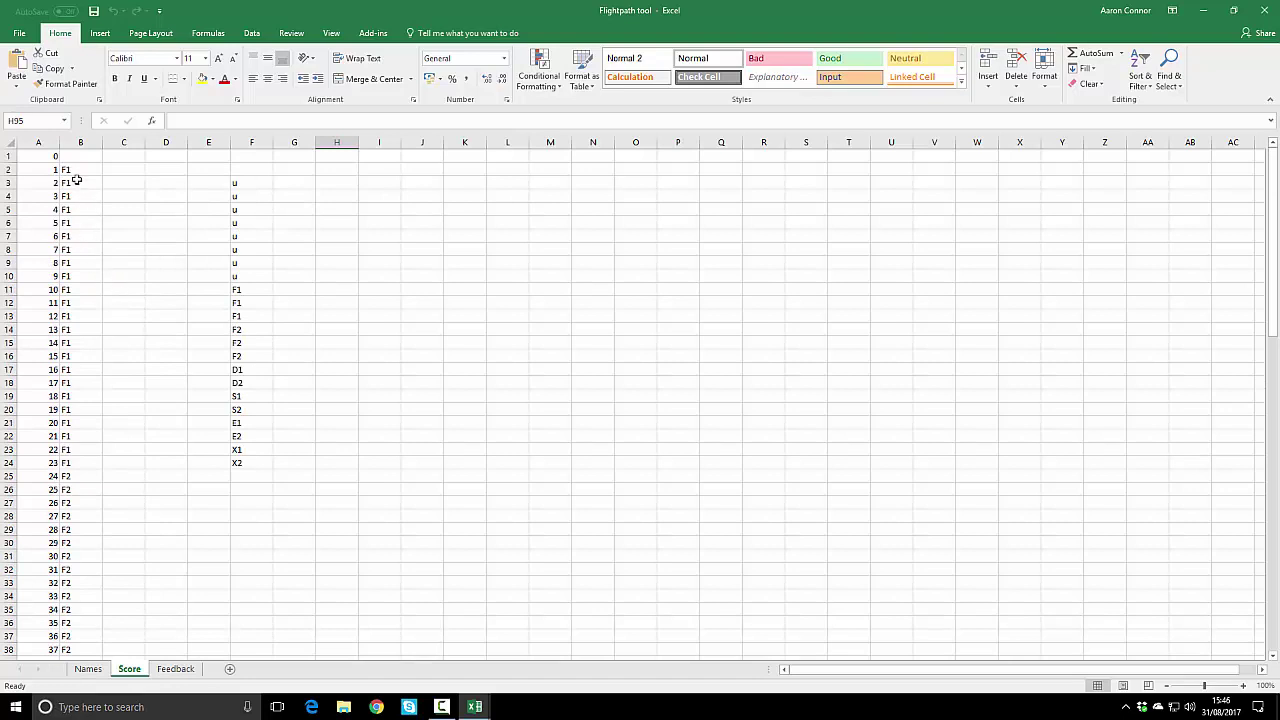
pyautogui.scroll(-8, 117, 385)
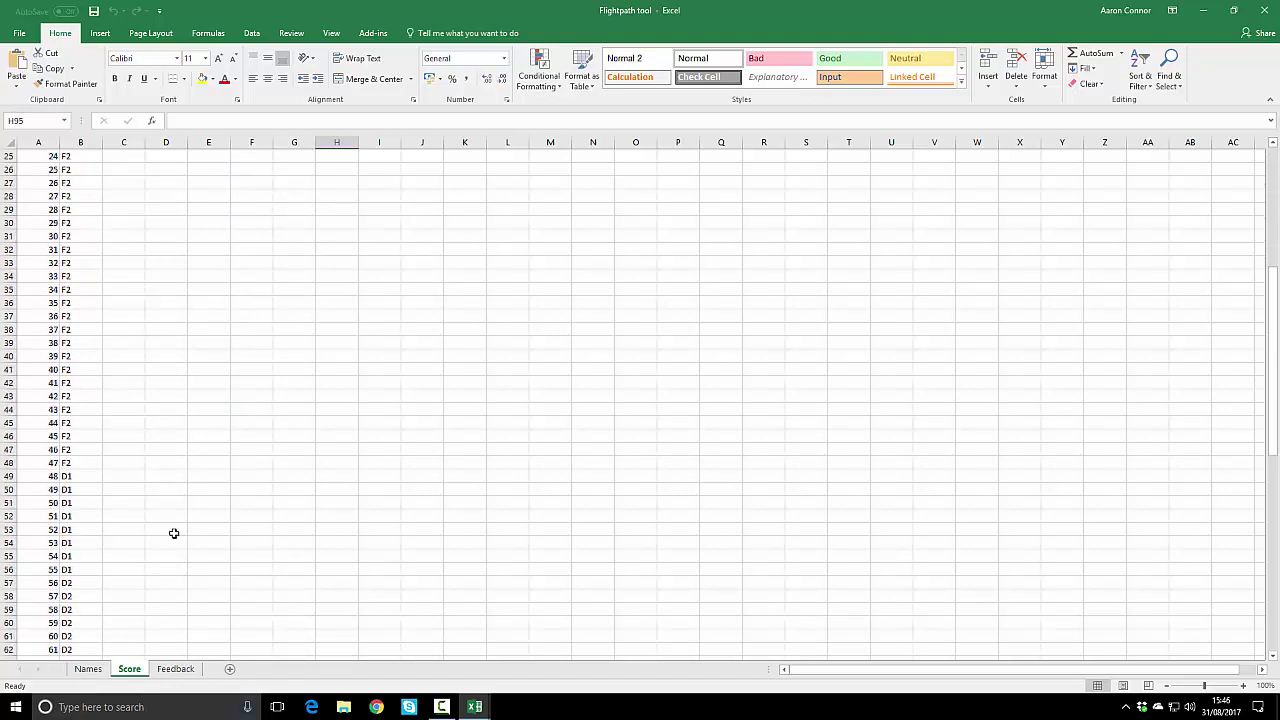
pyautogui.scroll(8, 120, 428)
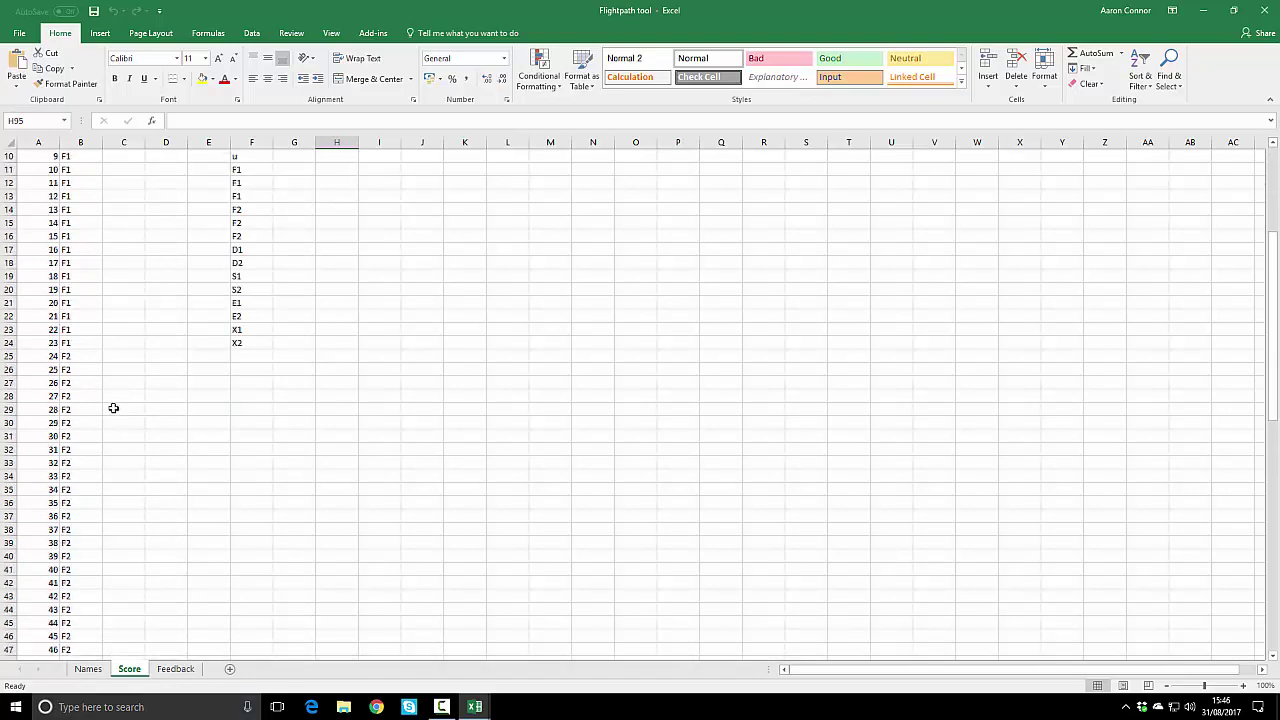
pyautogui.click(178, 669)
pyautogui.click(249, 221)
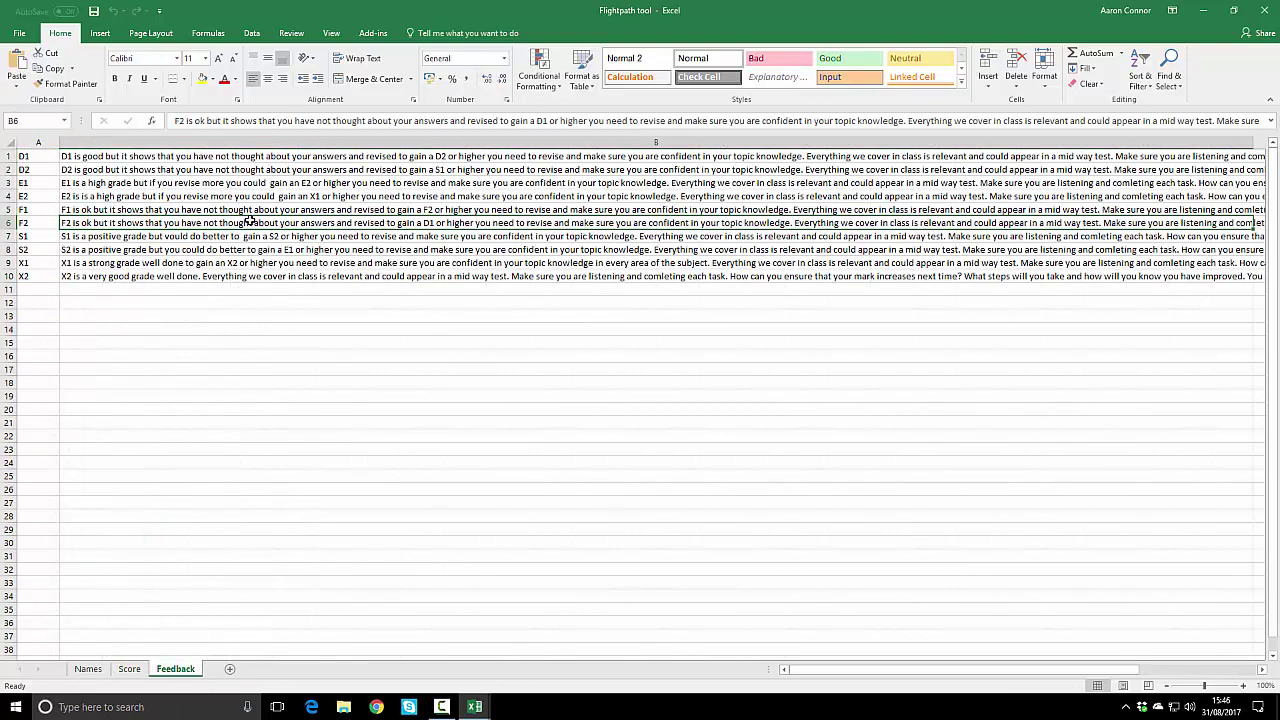
pyautogui.click(268, 195)
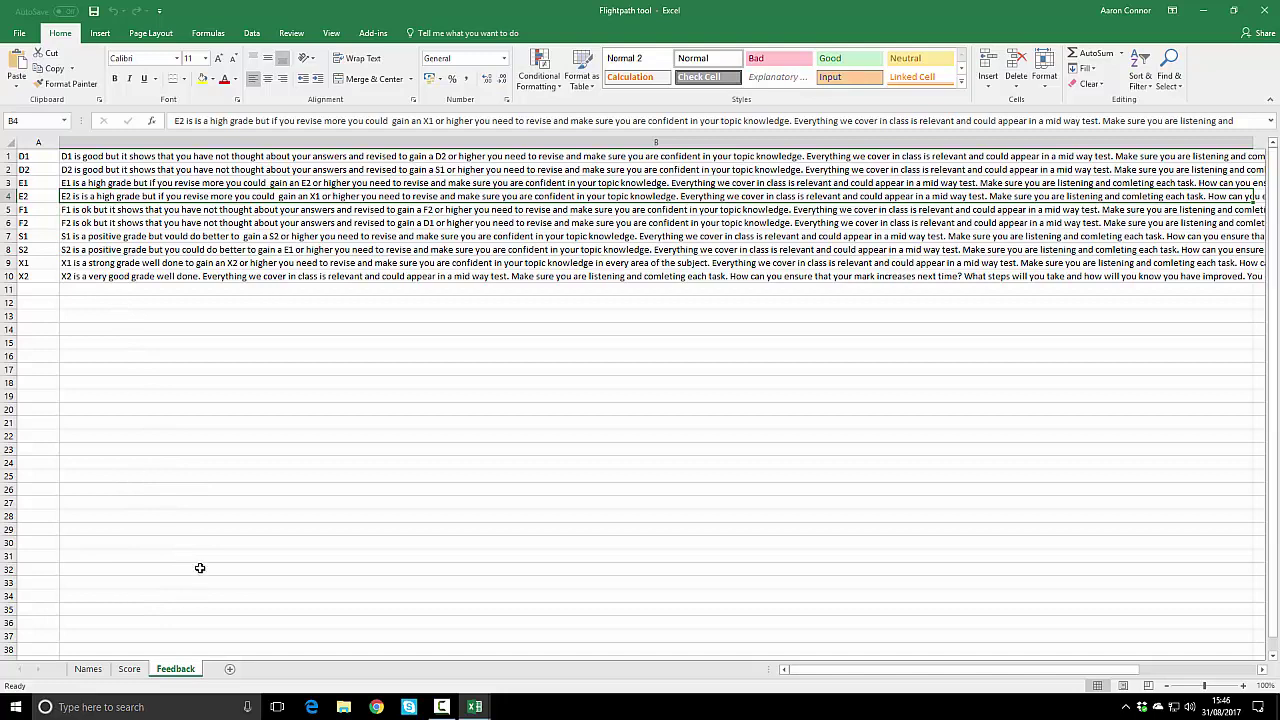
# Step: Place the two workbooks side by side and paste the student names into the Name column
pyautogui.click(92, 668)
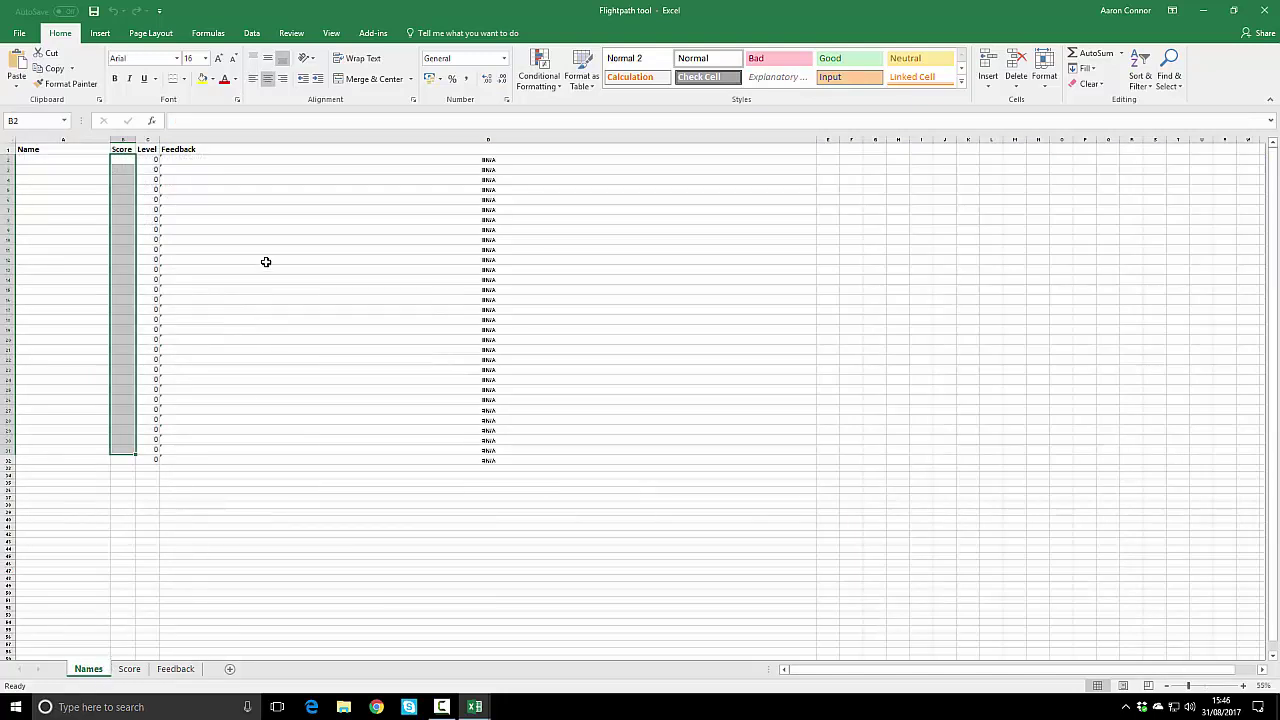
pyautogui.press('super+Right')
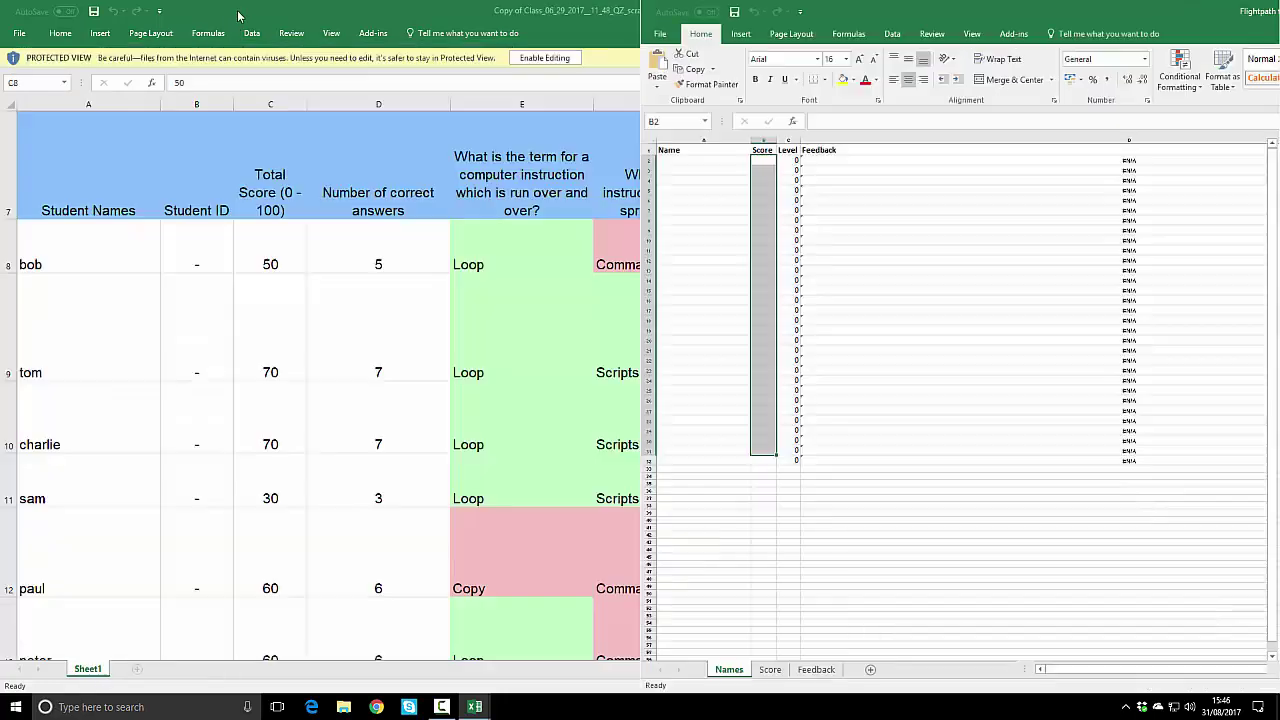
pyautogui.click(340, 343)
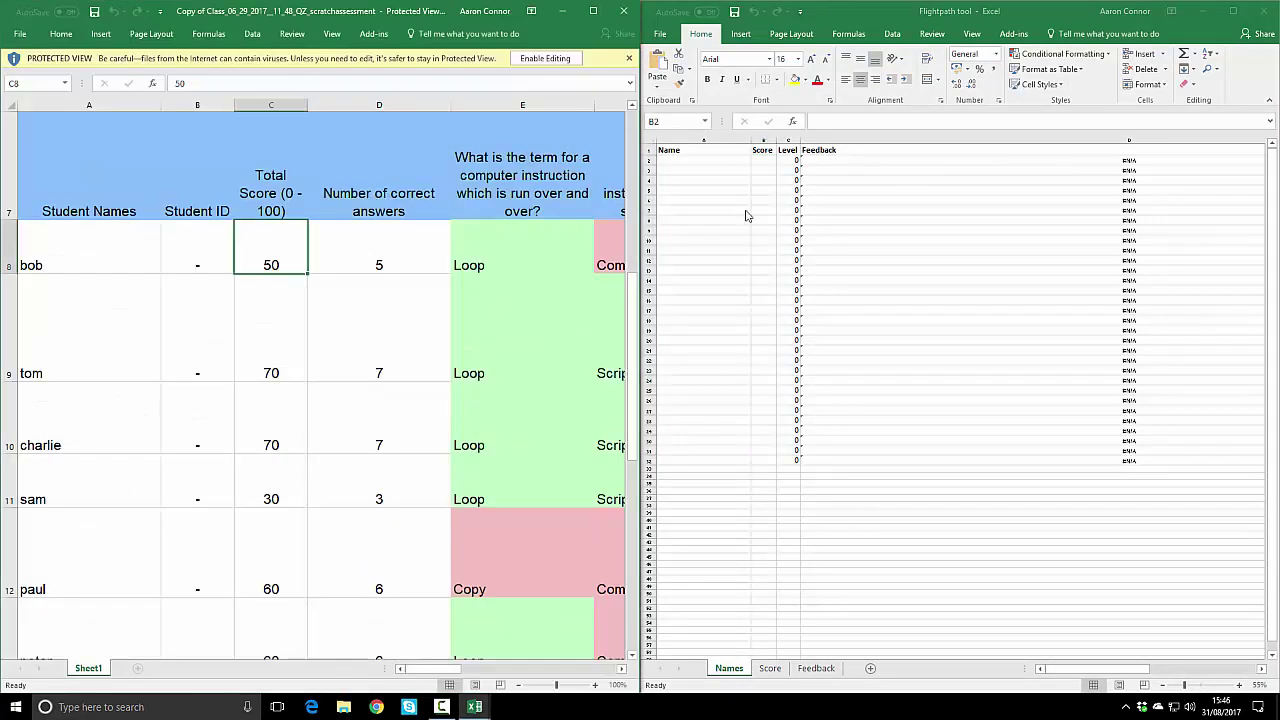
pyautogui.moveTo(128, 248); pyautogui.dragTo(97, 687)
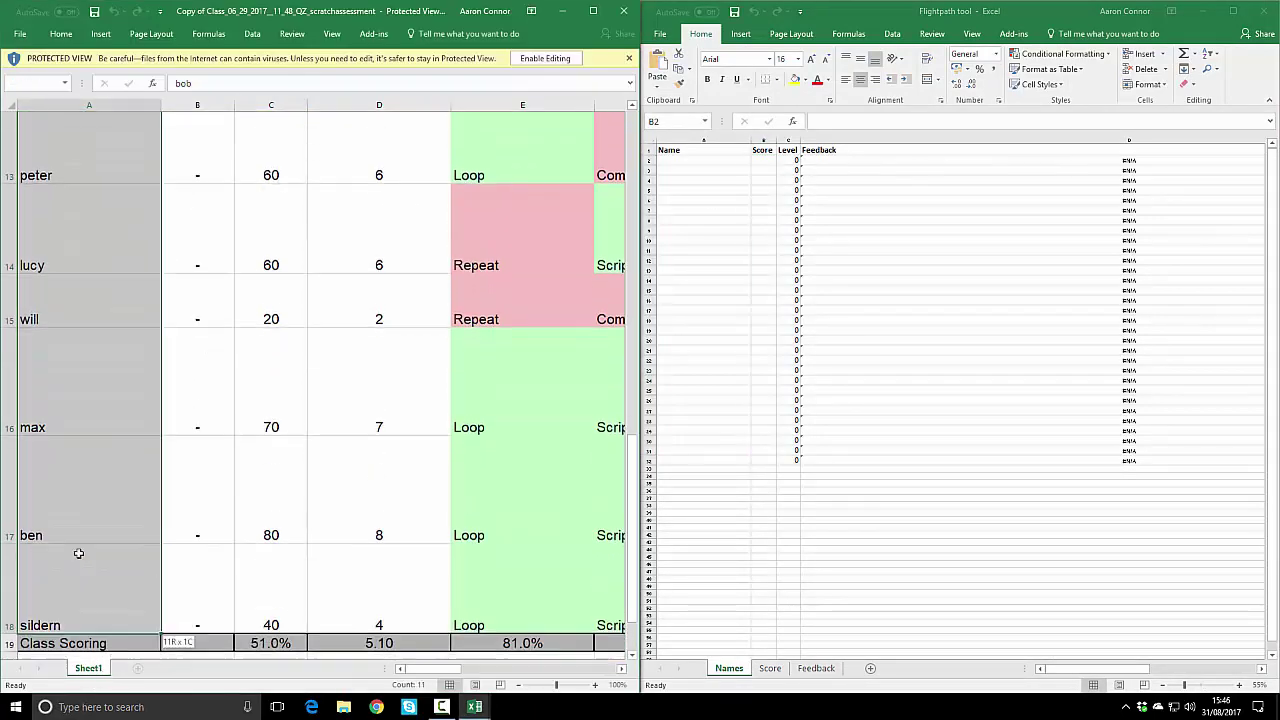
pyautogui.hotkey('ctrl', 'c')
pyautogui.click(677, 162)
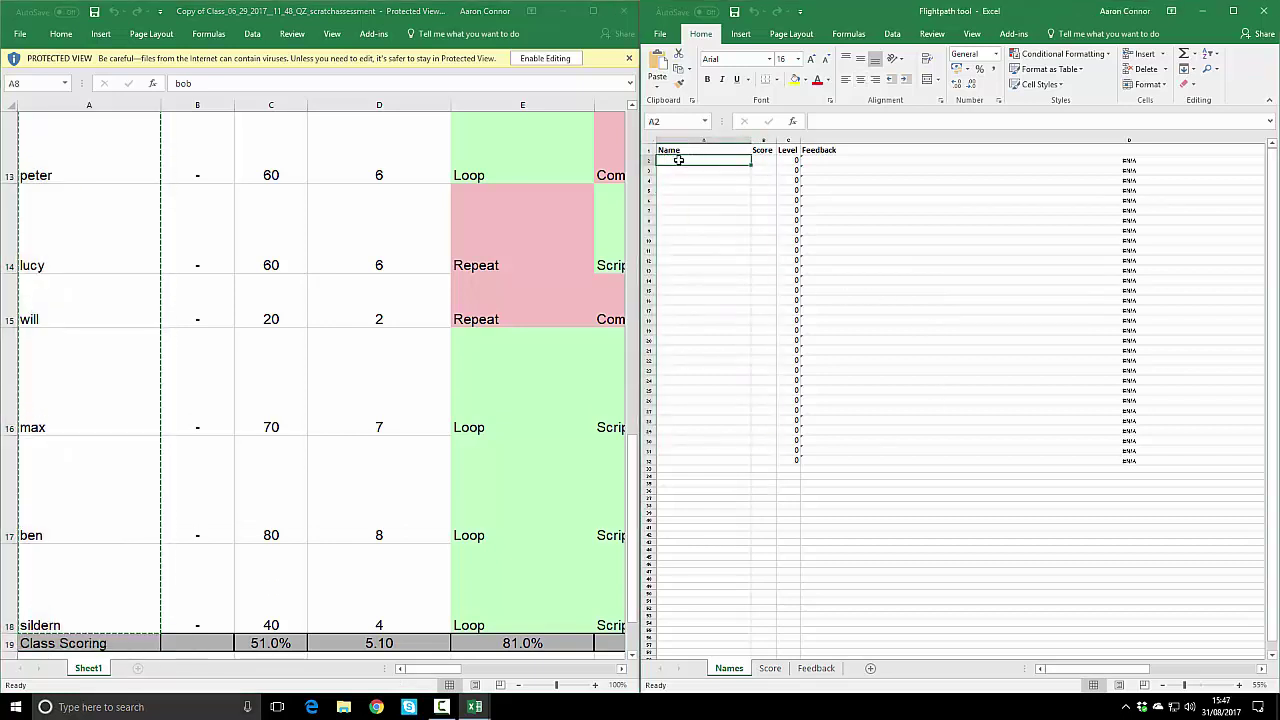
pyautogui.hotkey('ctrl', 'v')
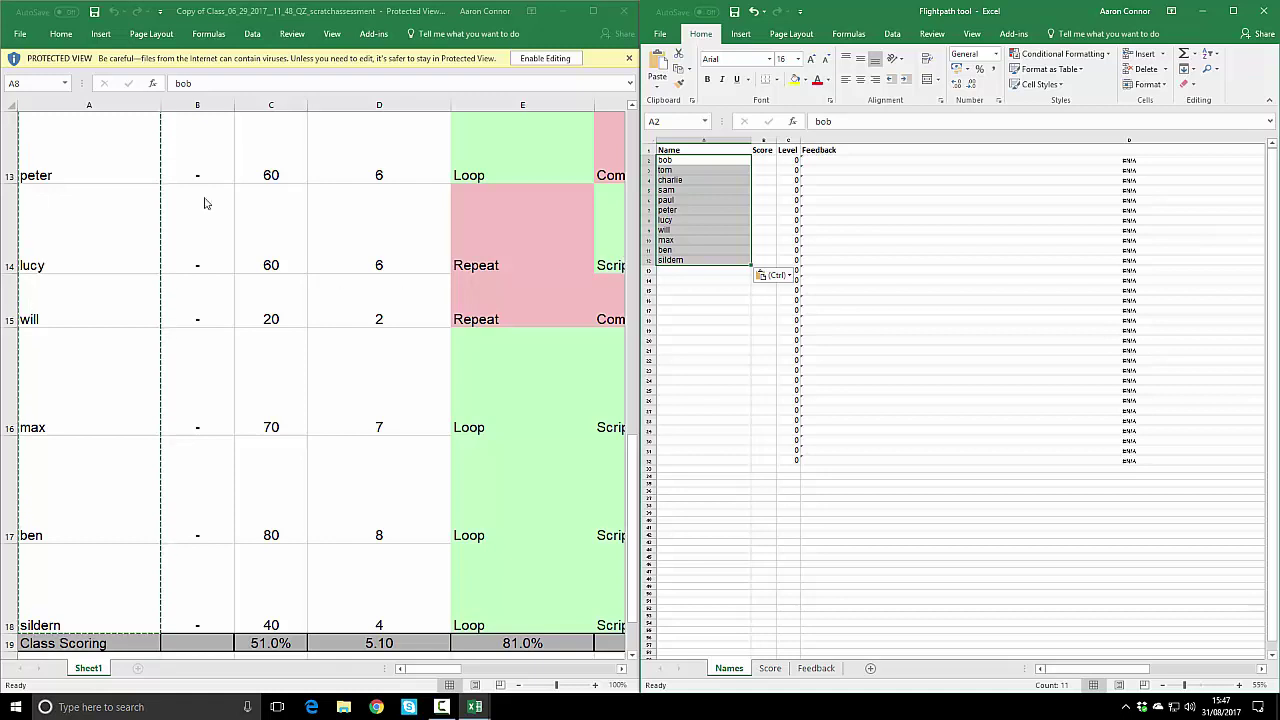
# Step: Copy the students' scores from the class workbook into the Score column starting at B2
pyautogui.hotkey('alt', 'Tab')
pyautogui.scroll(4, 277, 251)
pyautogui.moveTo(277, 371); pyautogui.dragTo(266, 529)
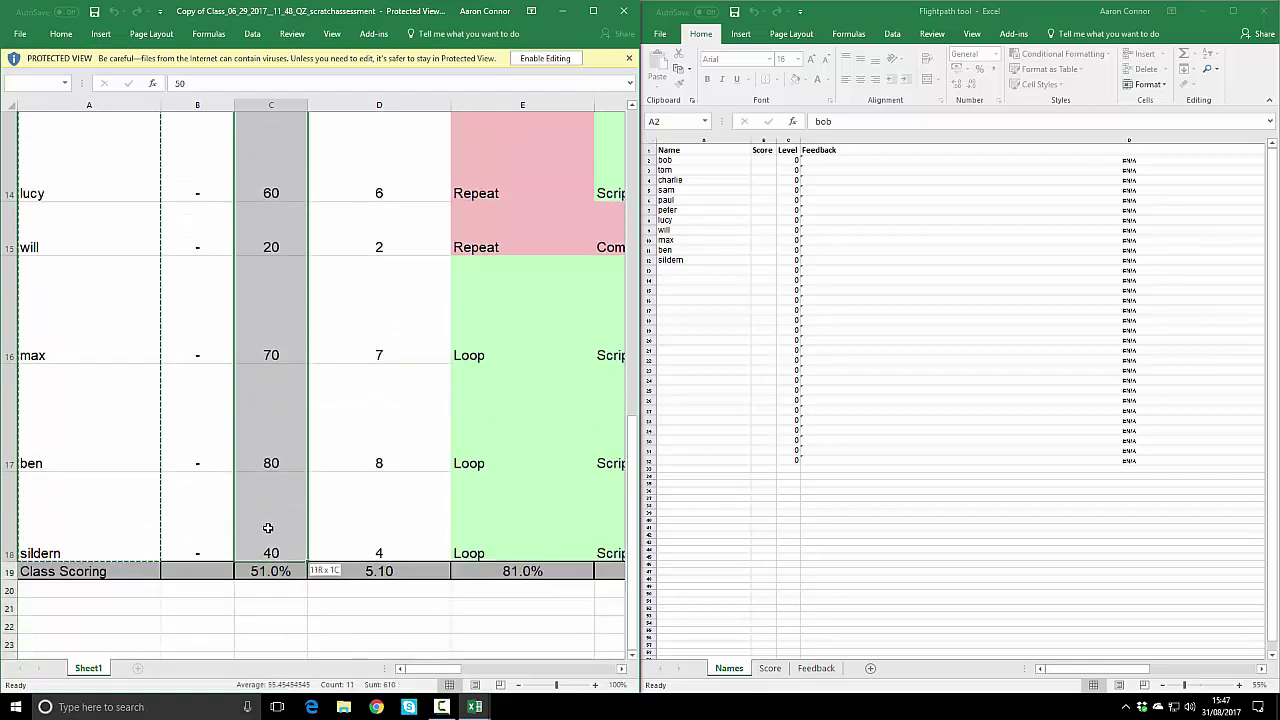
pyautogui.hotkey('ctrl', 'c')
pyautogui.click(762, 160)
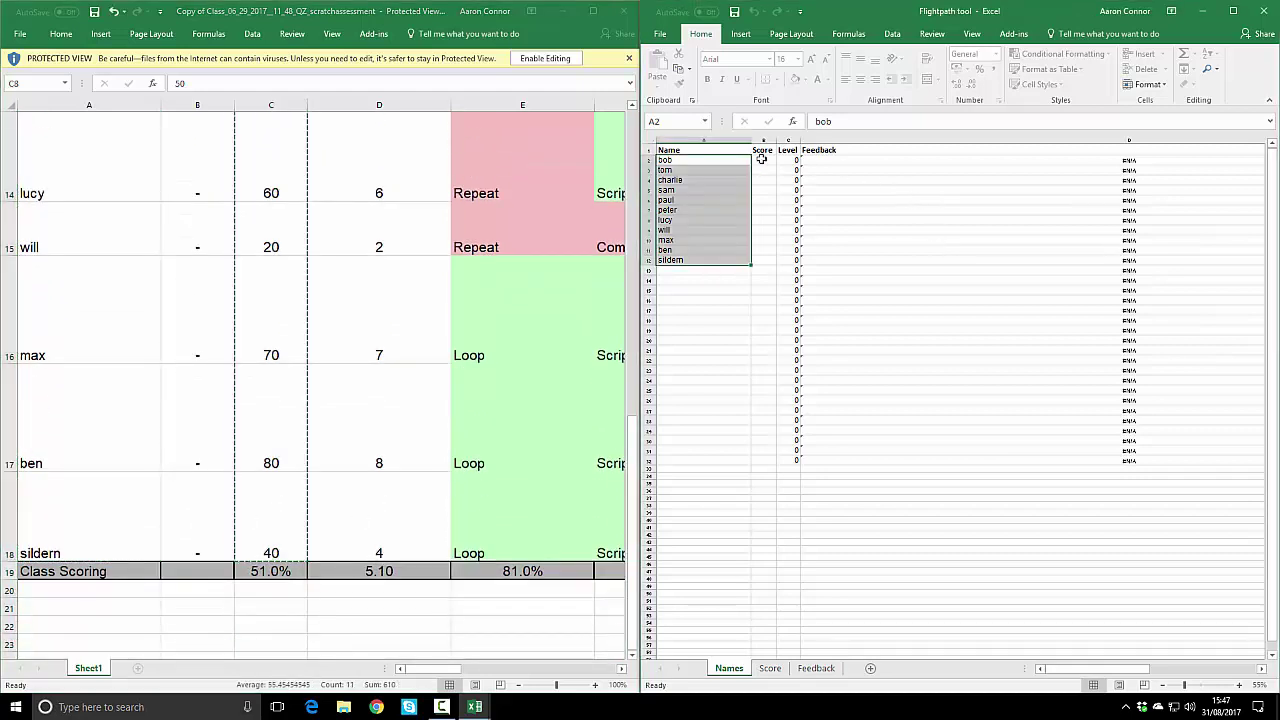
pyautogui.hotkey('ctrl', 'v')
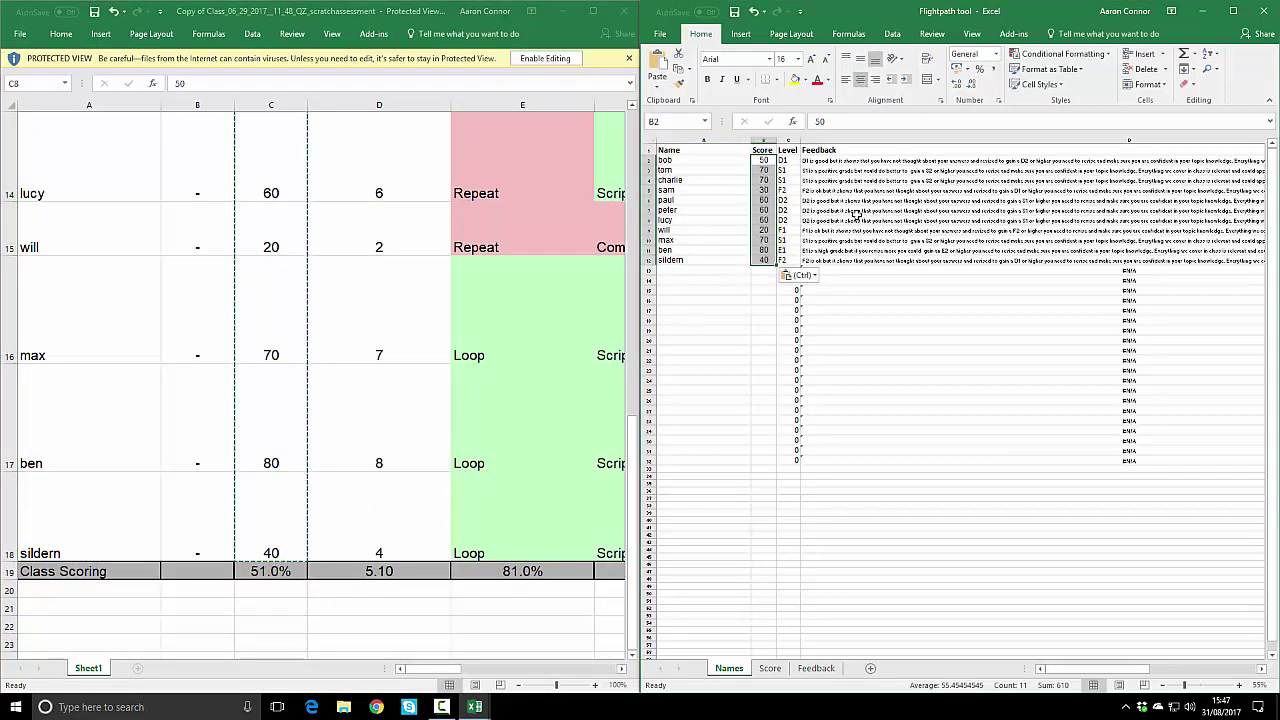
pyautogui.click(880, 331)
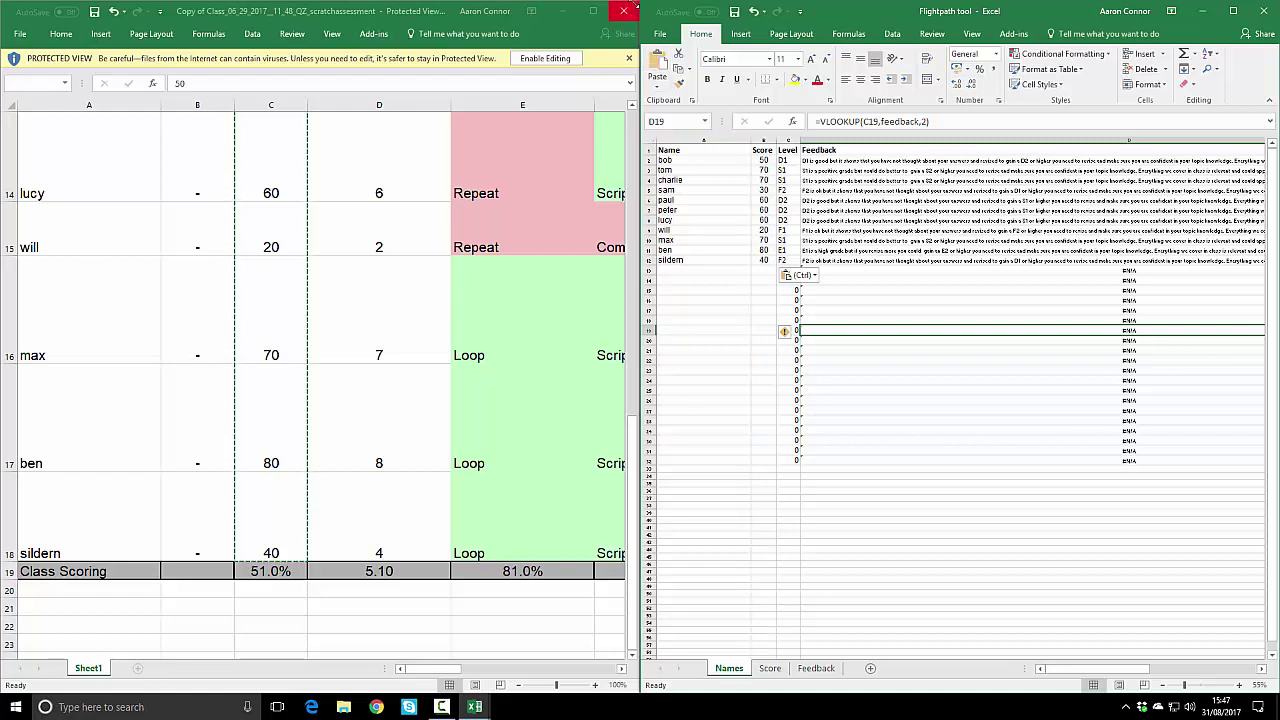
# Step: Close the class results workbook and open the Level feedback template from the desktop
pyautogui.click(634, 14)
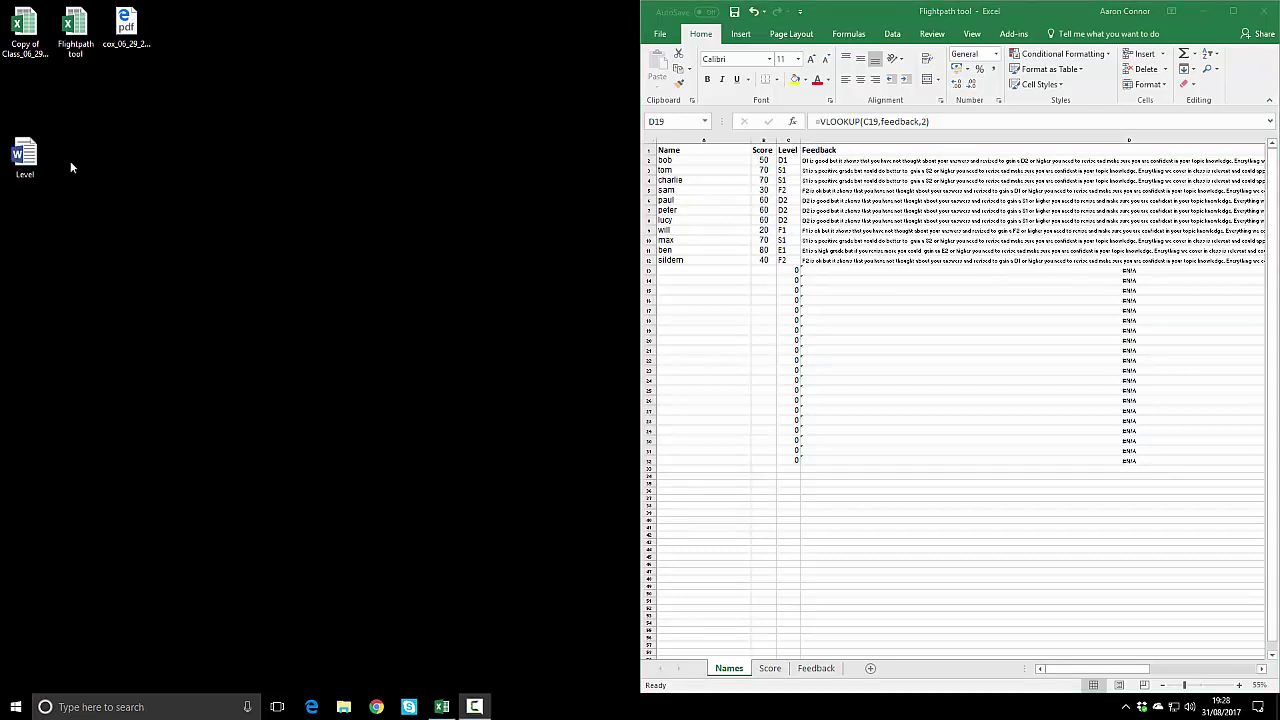
pyautogui.moveTo(25, 155); pyautogui.dragTo(180, 36)
pyautogui.doubleClick(182, 38)
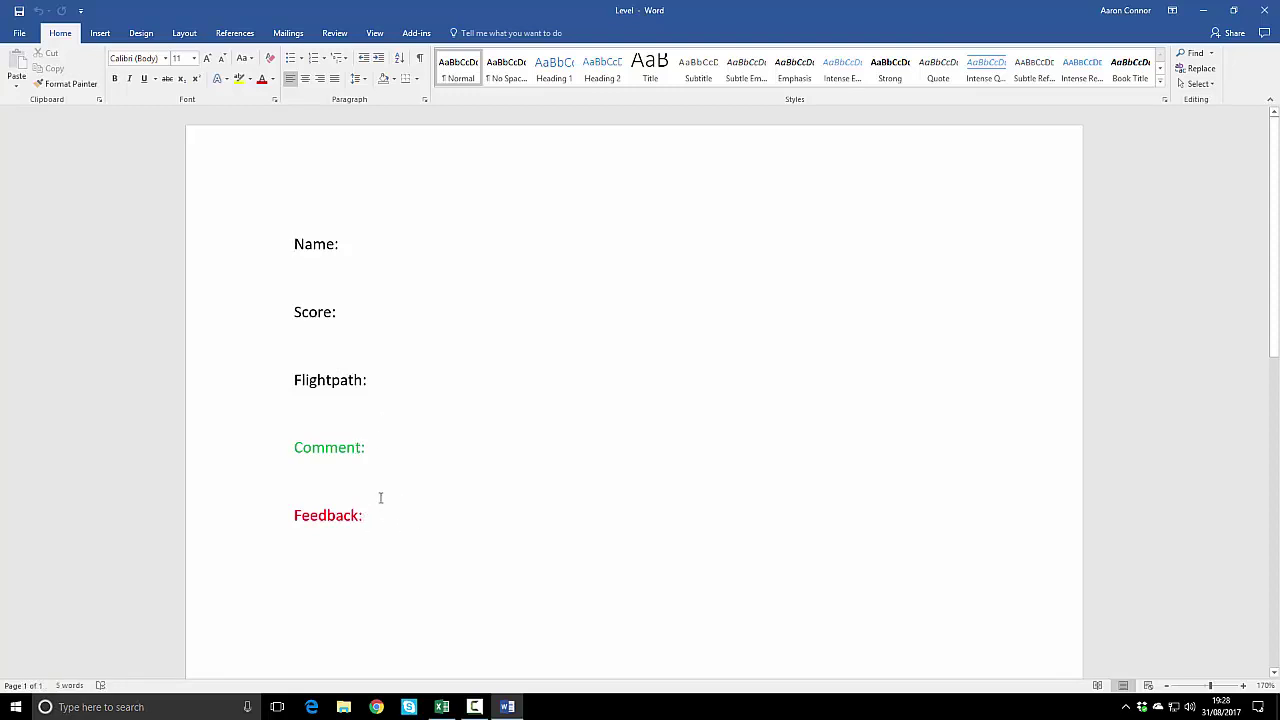
pyautogui.moveTo(295, 380); pyautogui.dragTo(364, 380)
pyautogui.click(578, 372)
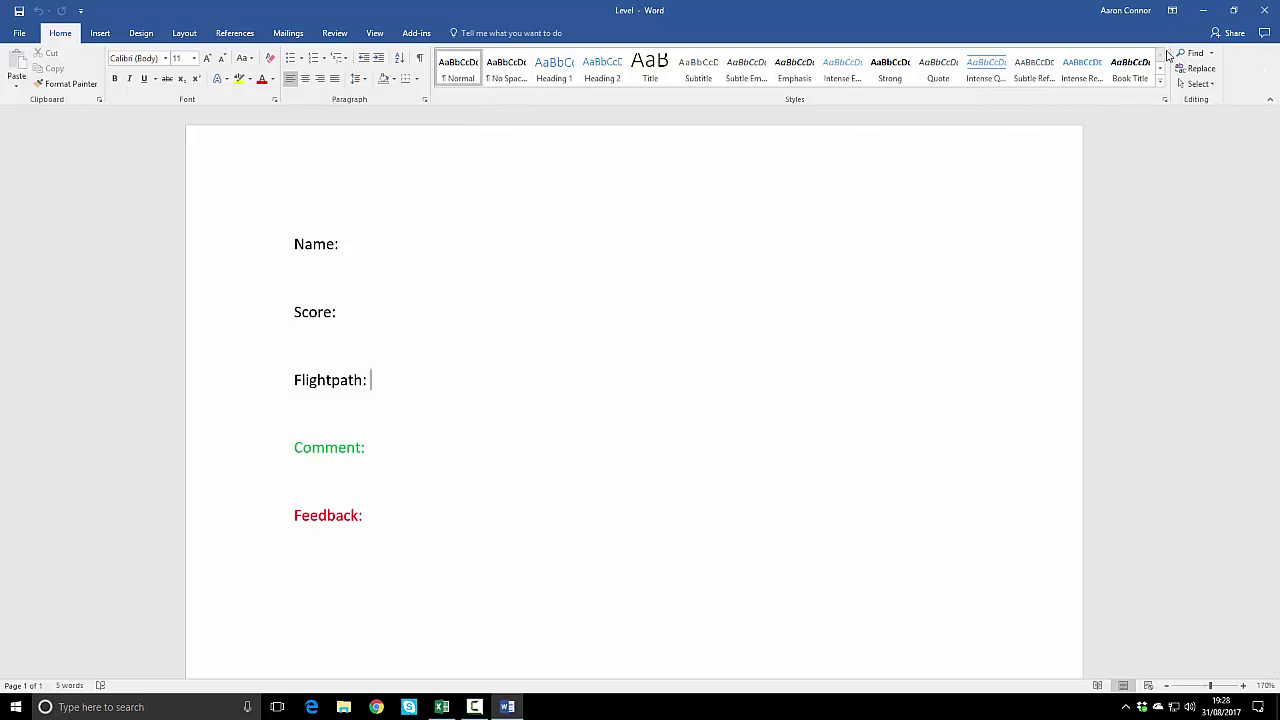
# Step: Save and close the Flightpath tool workbook, then bring the Level document back
pyautogui.click(1203, 10)
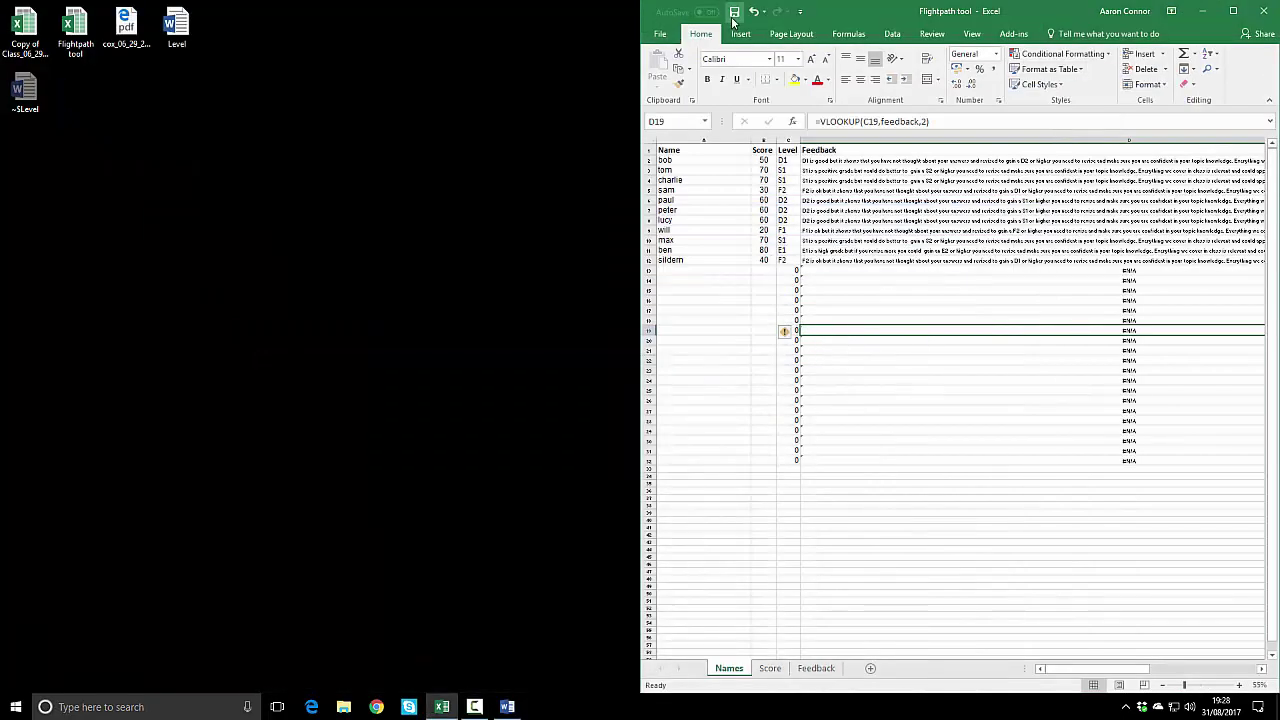
pyautogui.click(734, 11)
pyautogui.click(1262, 11)
pyautogui.click(474, 706)
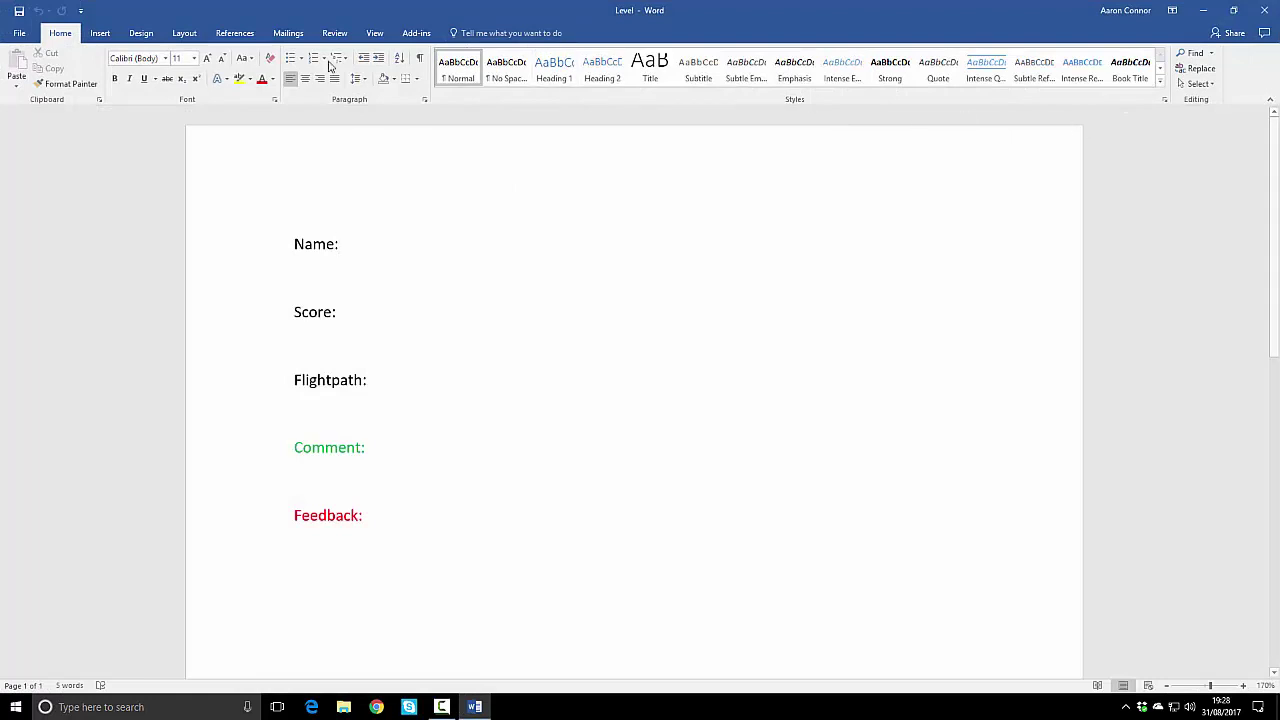
# Step: Connect the template to an existing list, using the Names$ sheet as the recipients
pyautogui.click(288, 34)
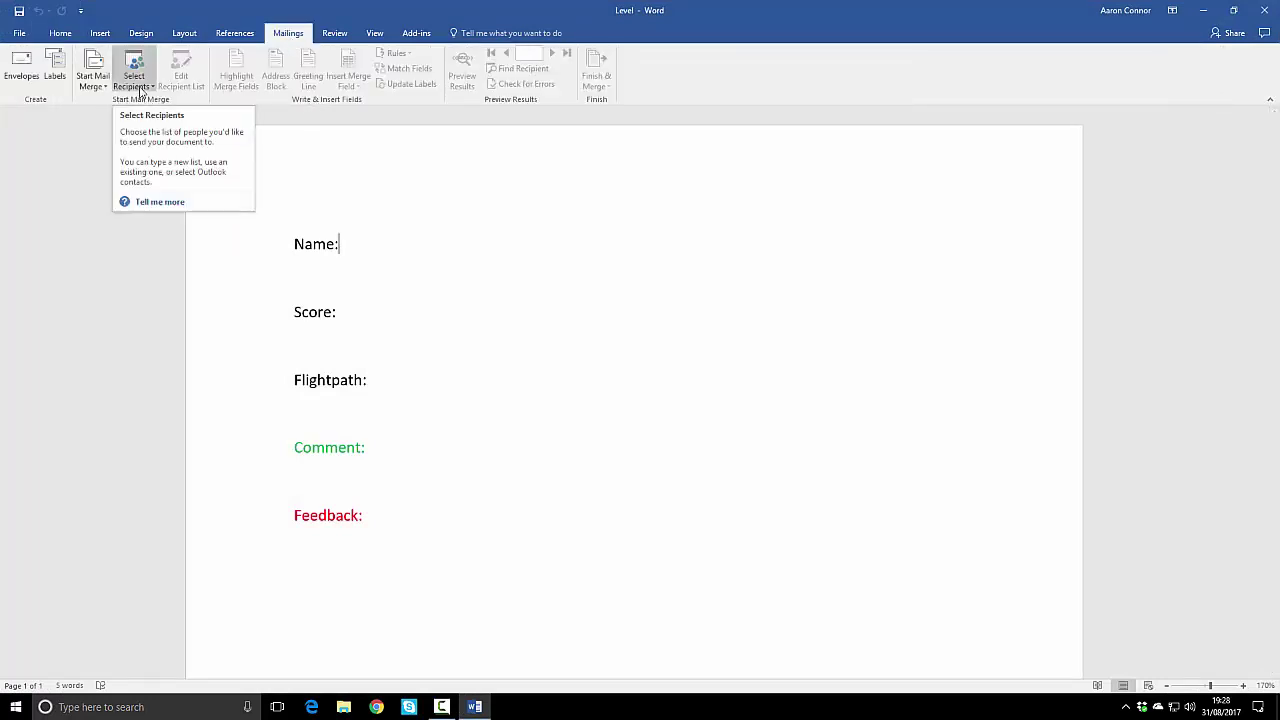
pyautogui.click(141, 92)
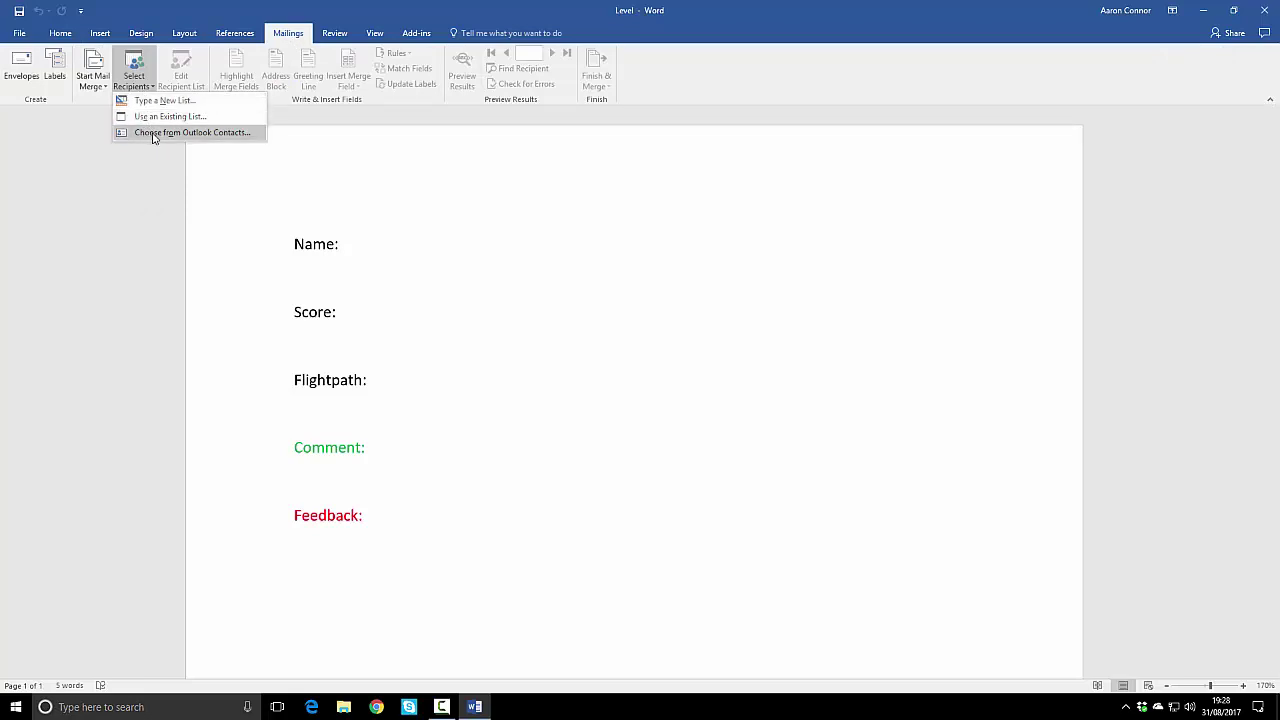
pyautogui.click(177, 118)
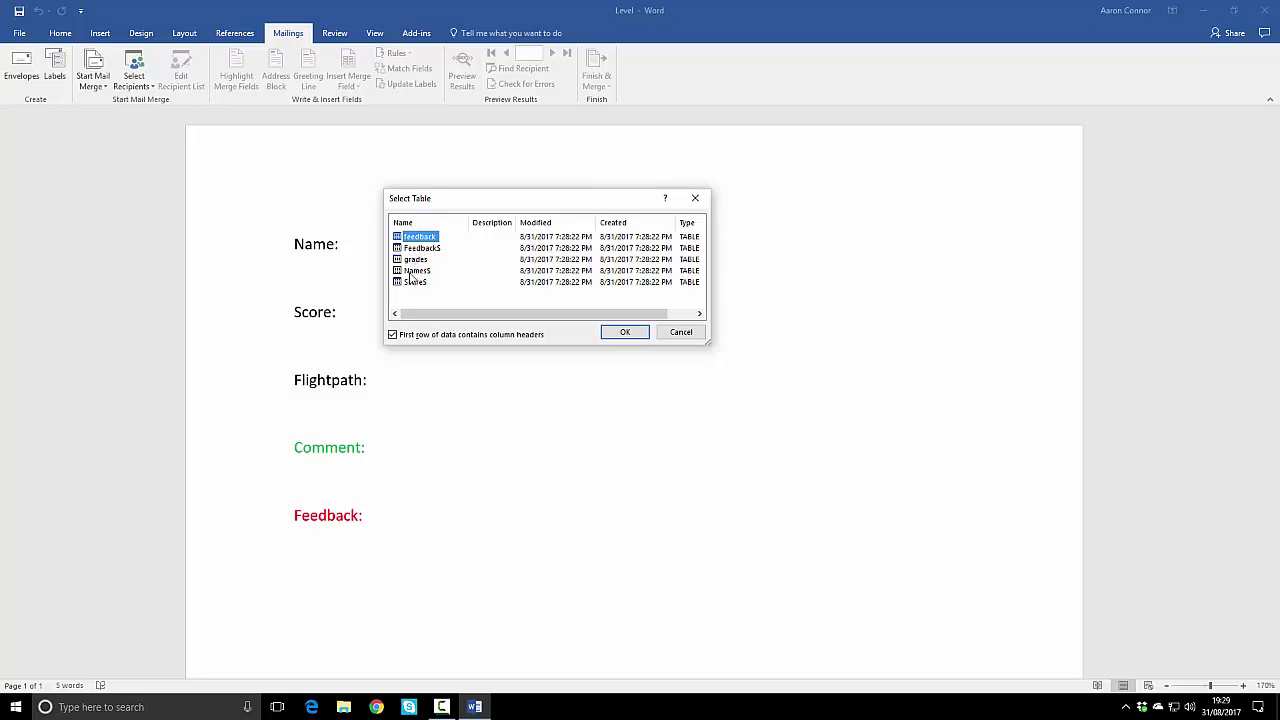
pyautogui.click(410, 271)
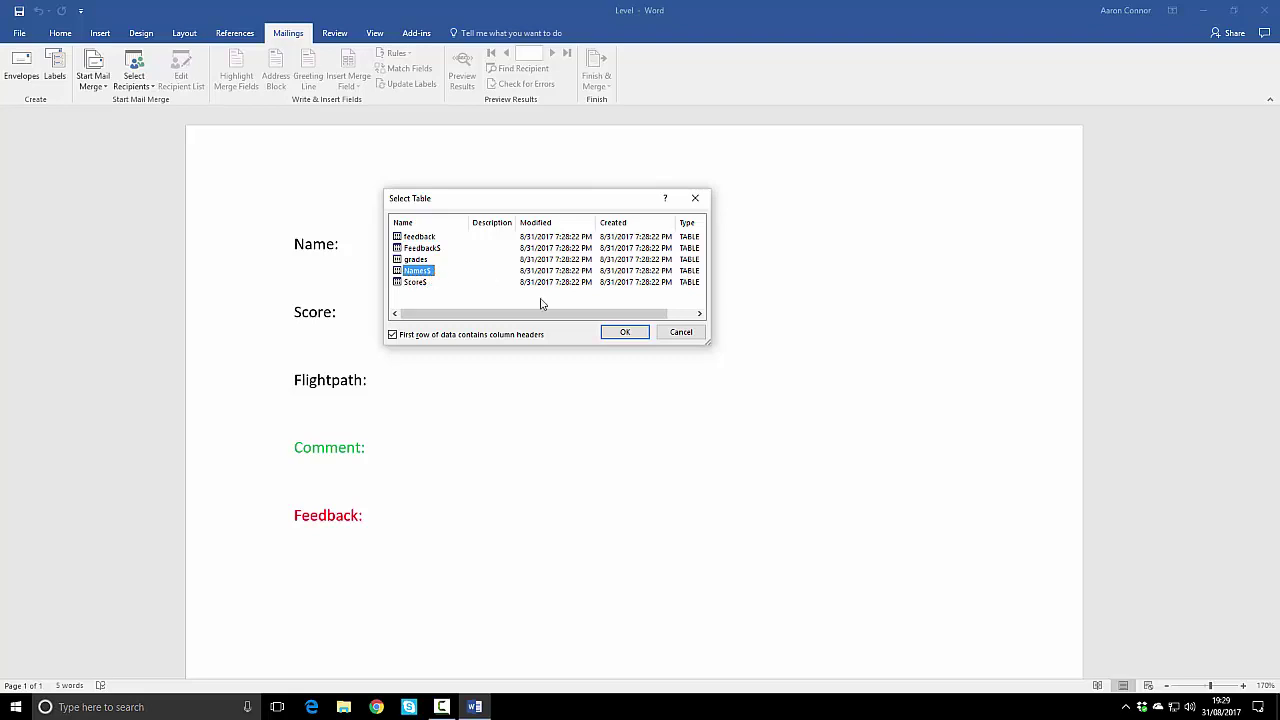
pyautogui.click(625, 335)
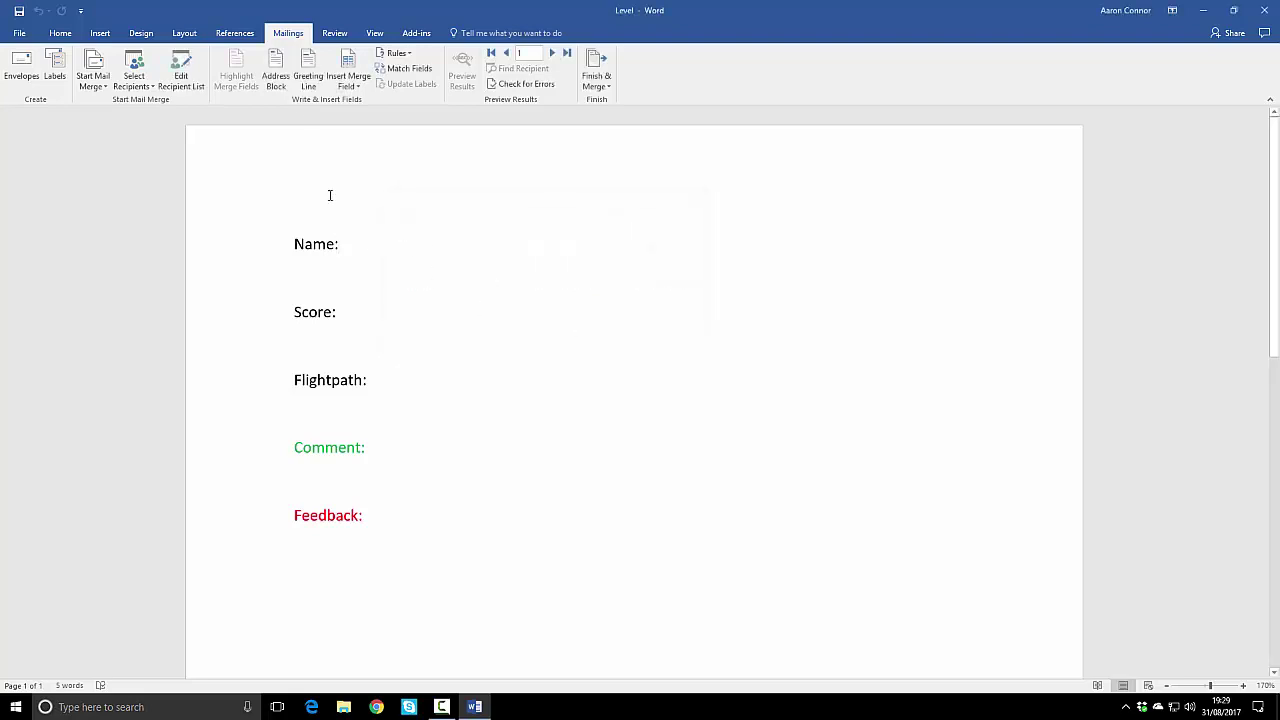
# Step: Insert the Name, Score, Level and Feedback merge fields after the Name, Score, Flightpath and Comment labels
pyautogui.click(350, 84)
pyautogui.click(364, 102)
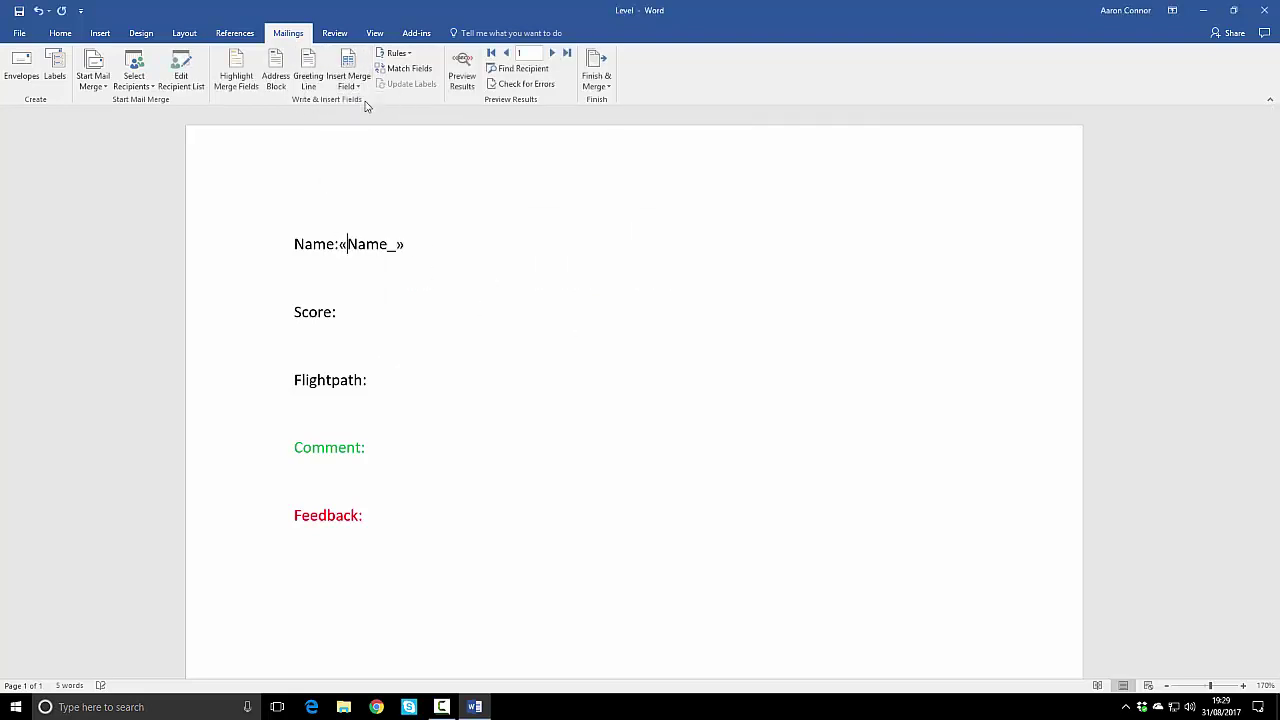
pyautogui.click(350, 84)
pyautogui.click(369, 117)
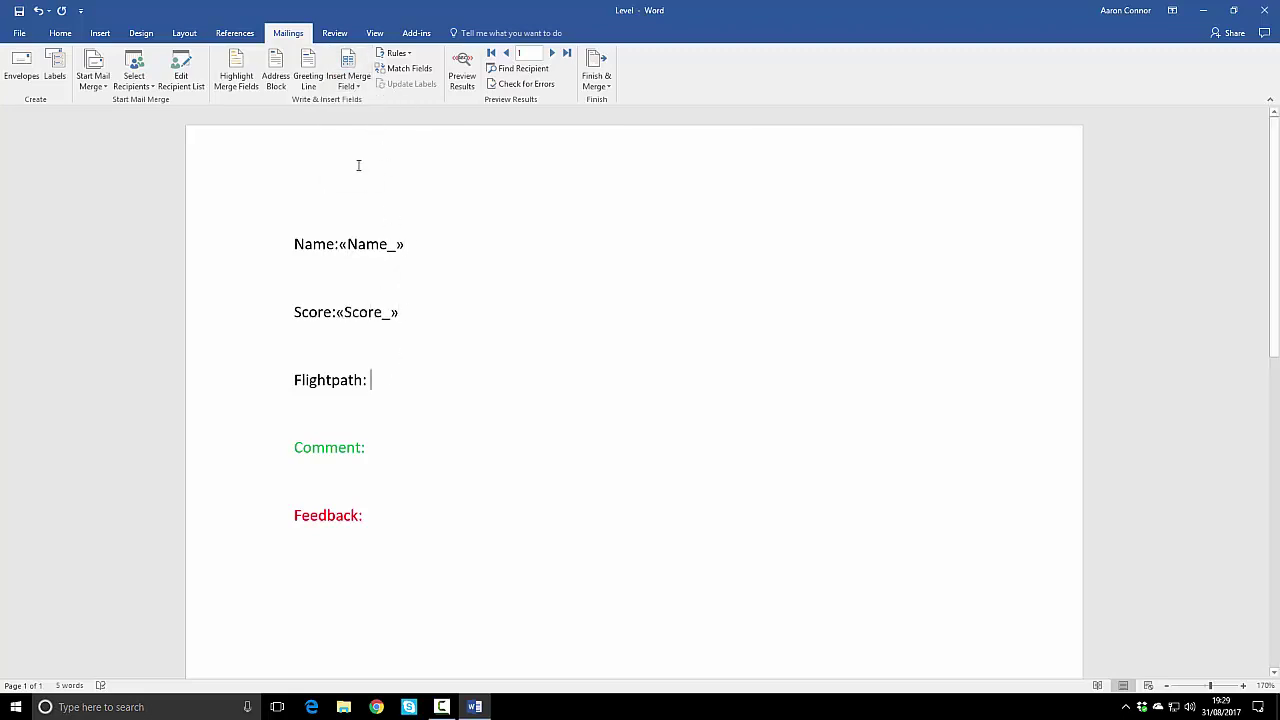
pyautogui.click(350, 84)
pyautogui.click(378, 131)
pyautogui.click(360, 86)
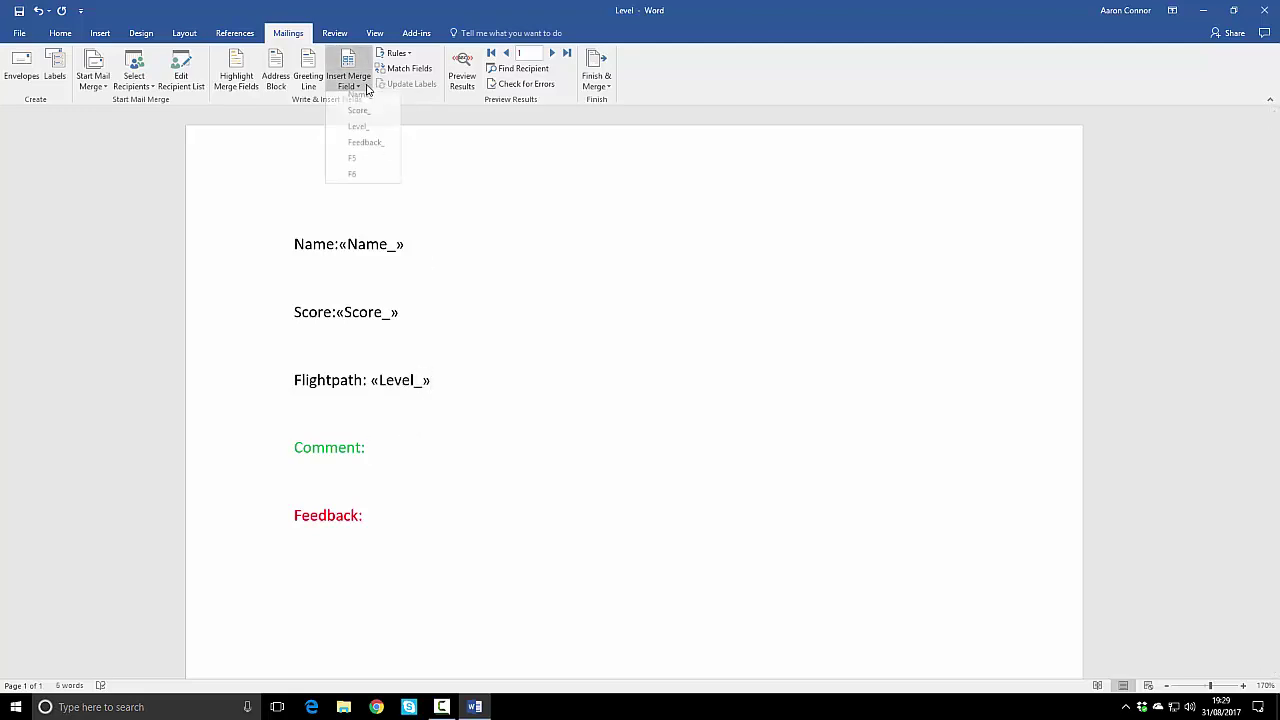
pyautogui.click(388, 146)
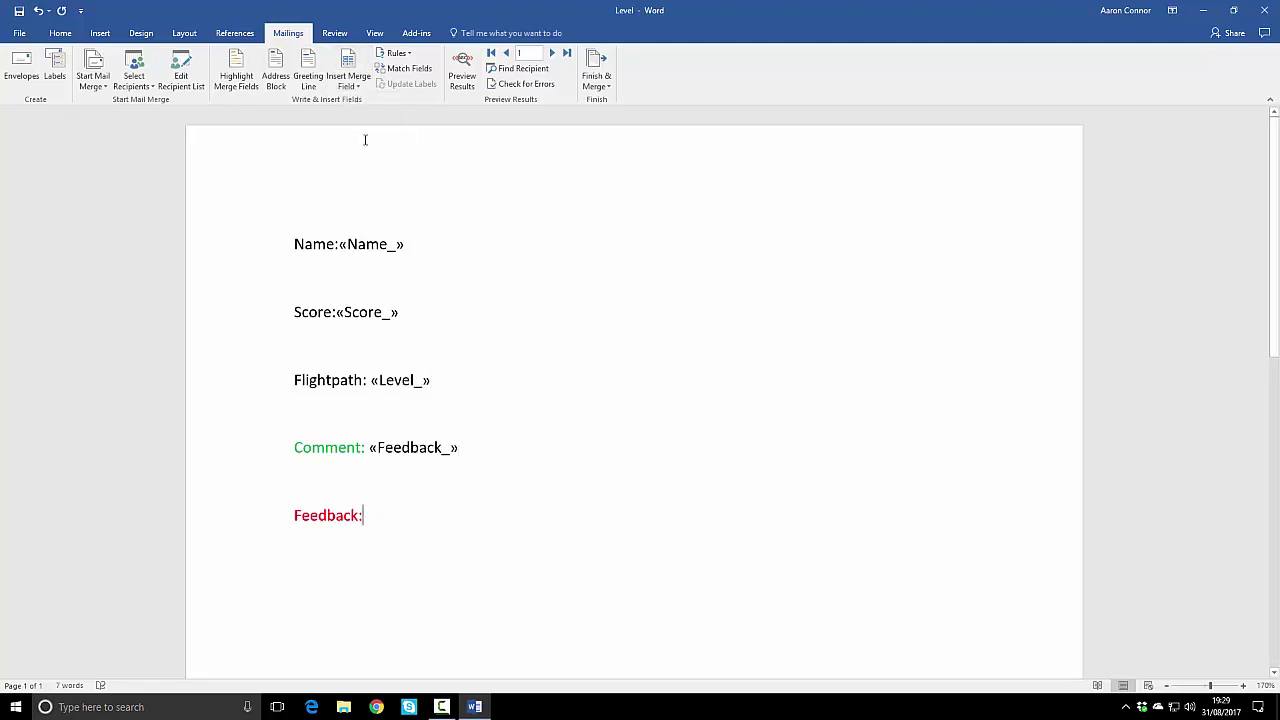
pyautogui.click(358, 86)
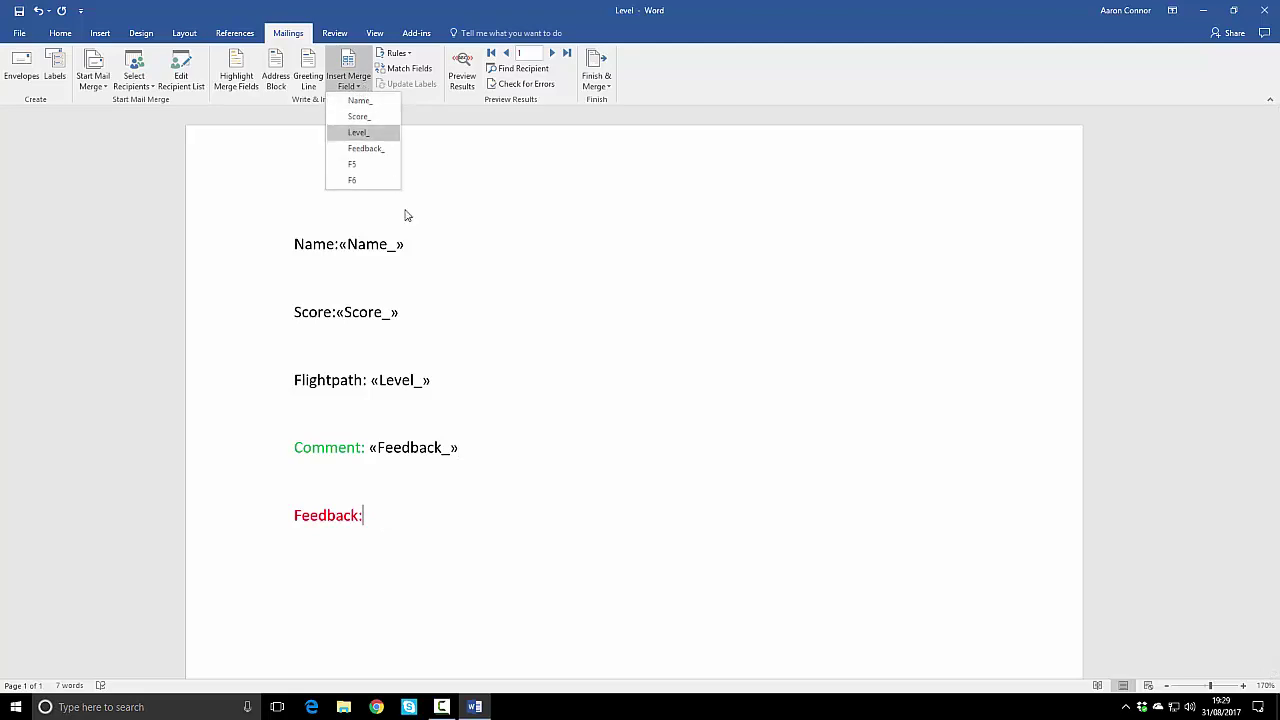
# Step: Close the field list, briefly preview bob's merged data, then return to the field codes
pyautogui.click(604, 310)
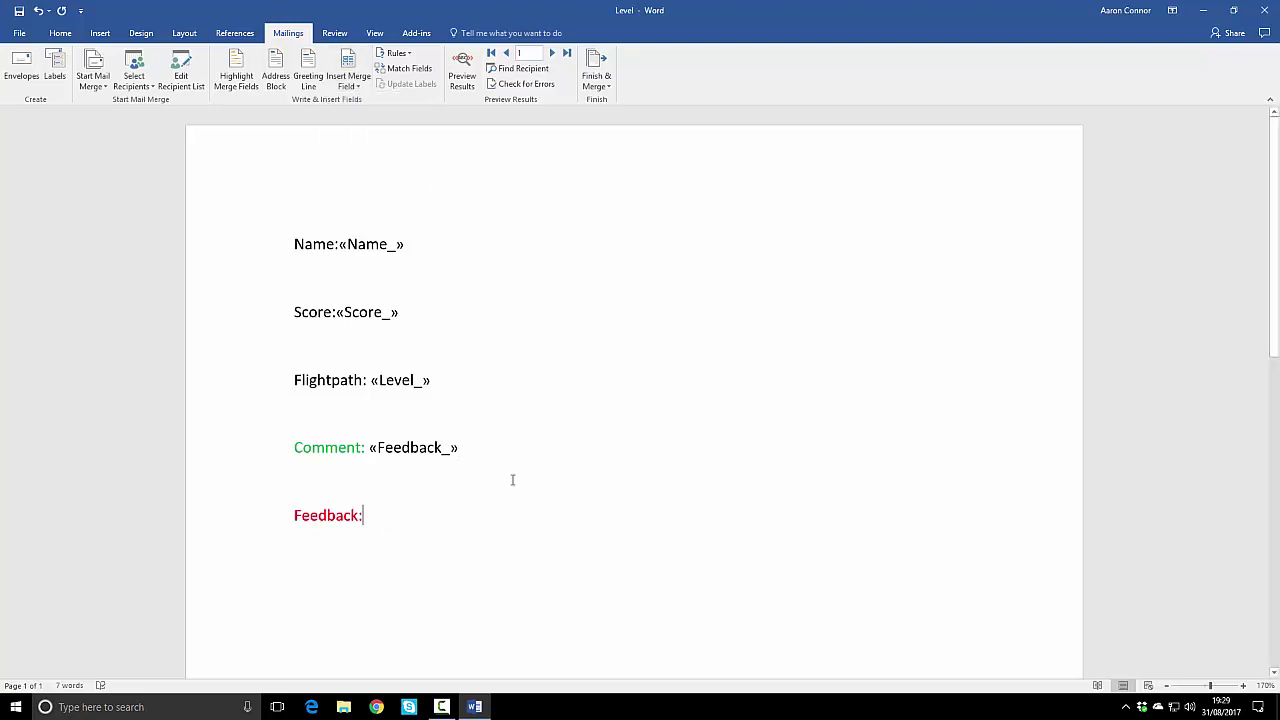
pyautogui.click(462, 72)
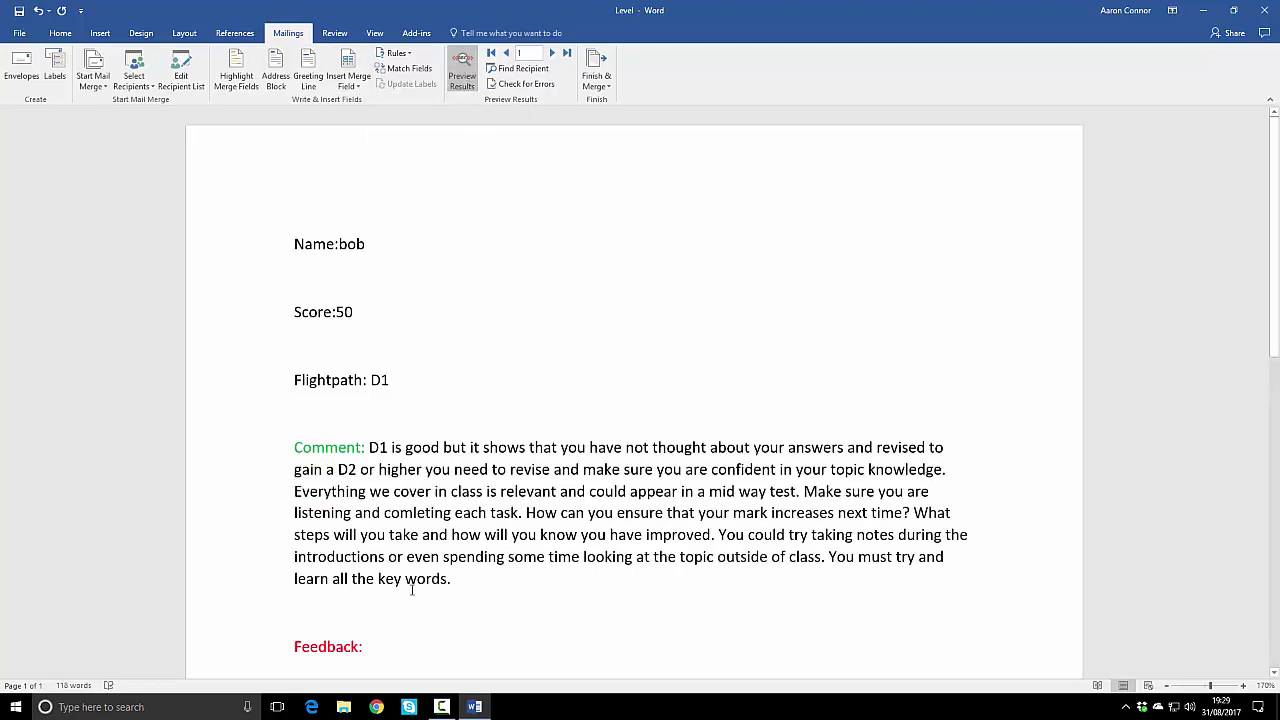
pyautogui.click(462, 72)
# Step: Colour the «Feedback_» merge field light green, then preview bob's merged sheet
pyautogui.moveTo(371, 447); pyautogui.dragTo(458, 447)
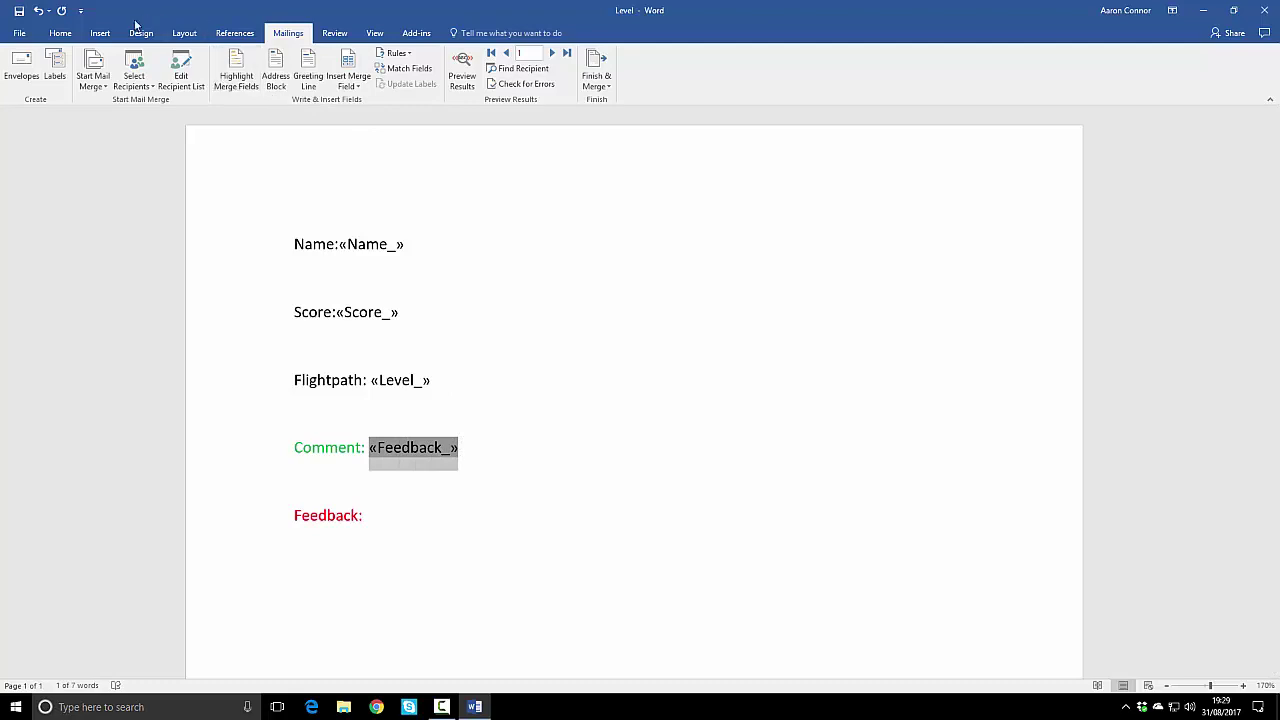
pyautogui.click(80, 35)
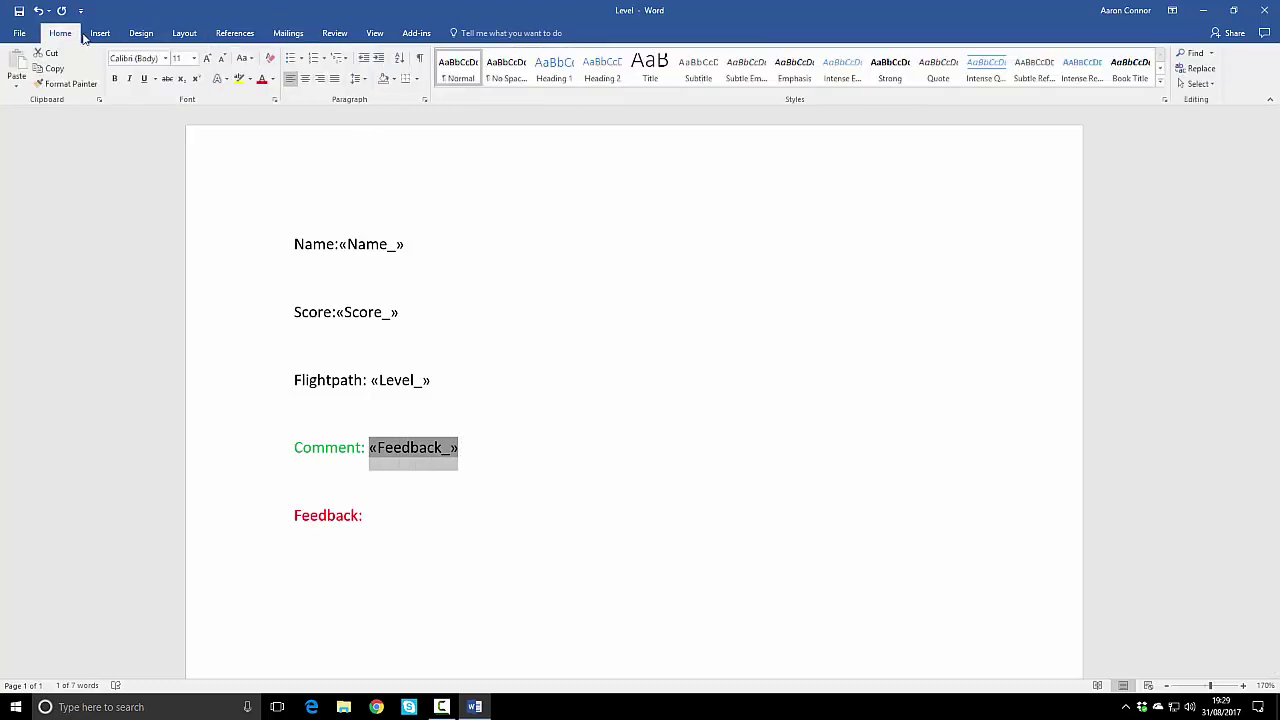
pyautogui.click(272, 79)
pyautogui.click(307, 199)
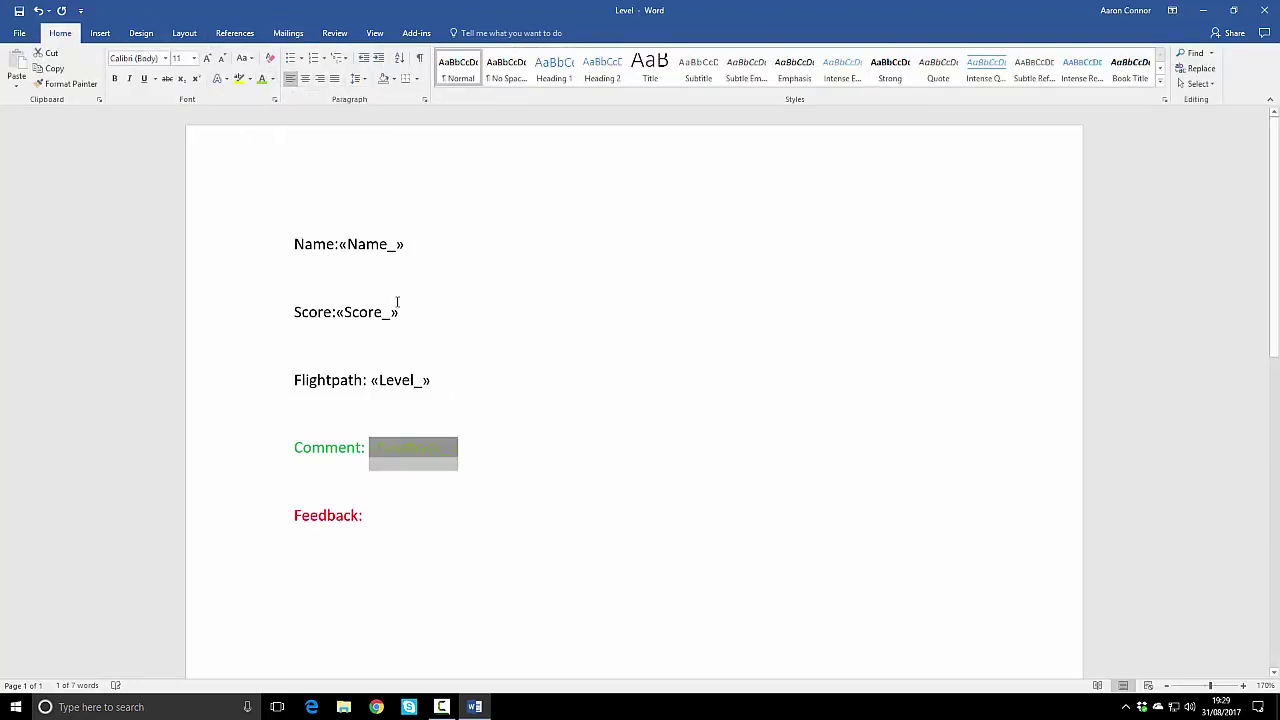
pyautogui.click(398, 311)
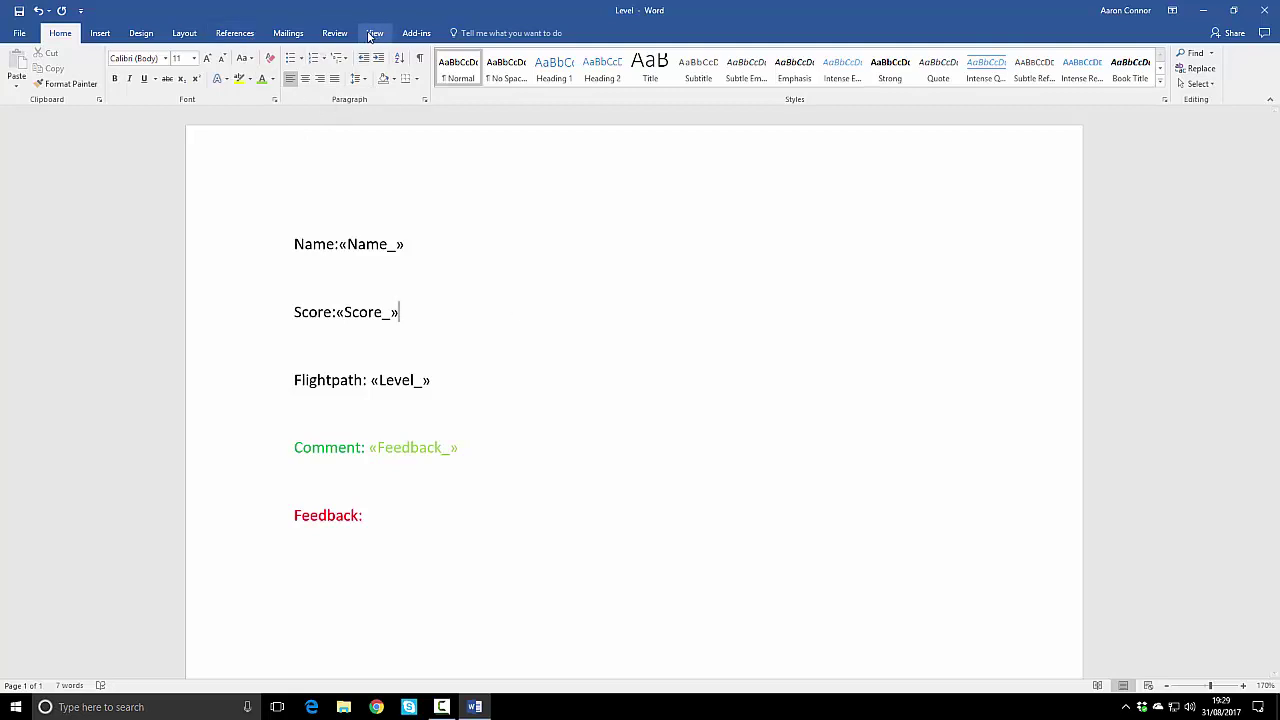
pyautogui.click(288, 33)
pyautogui.click(462, 76)
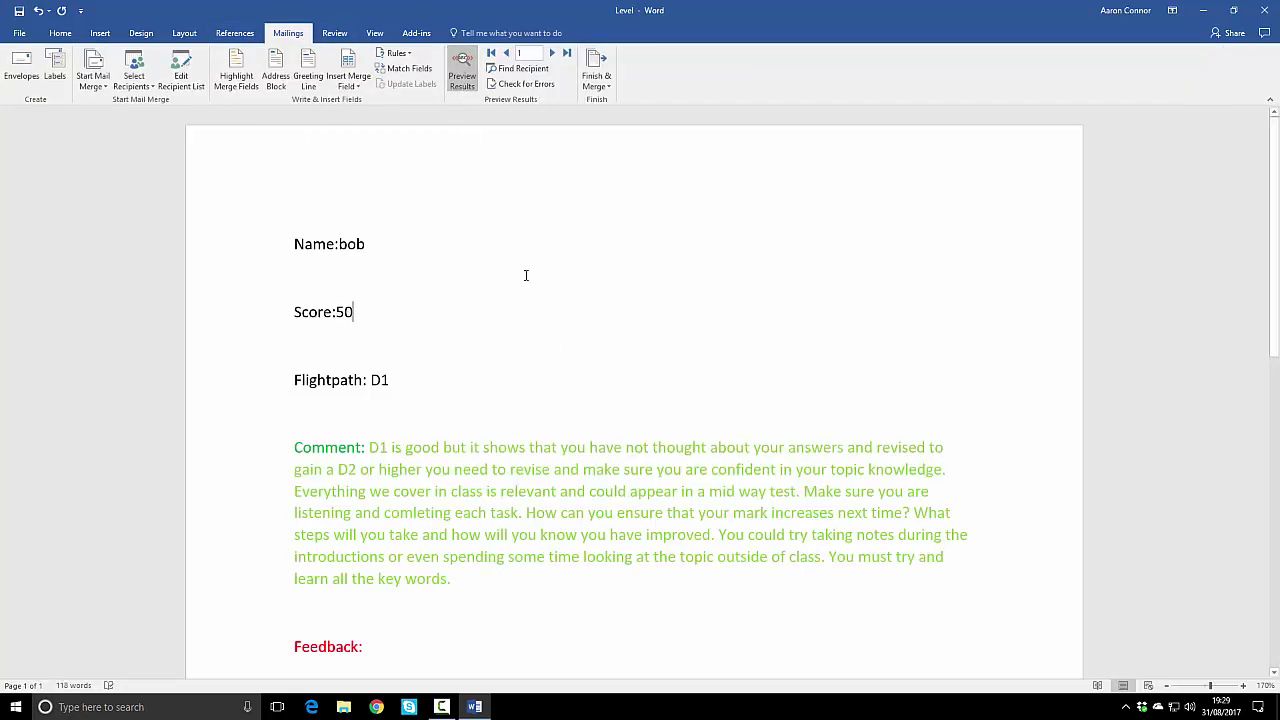
# Step: Switch off bob's merge preview to show the fields again, then close the Level document
pyautogui.click(462, 76)
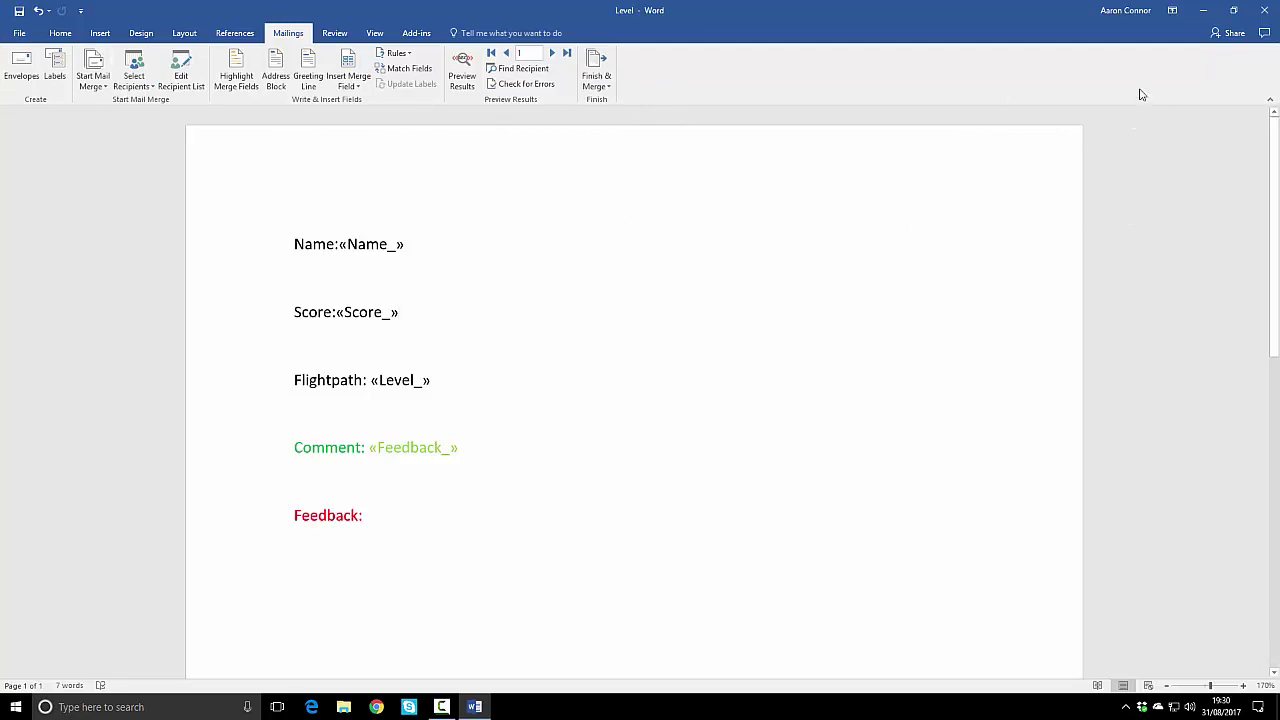
pyautogui.press('F10')
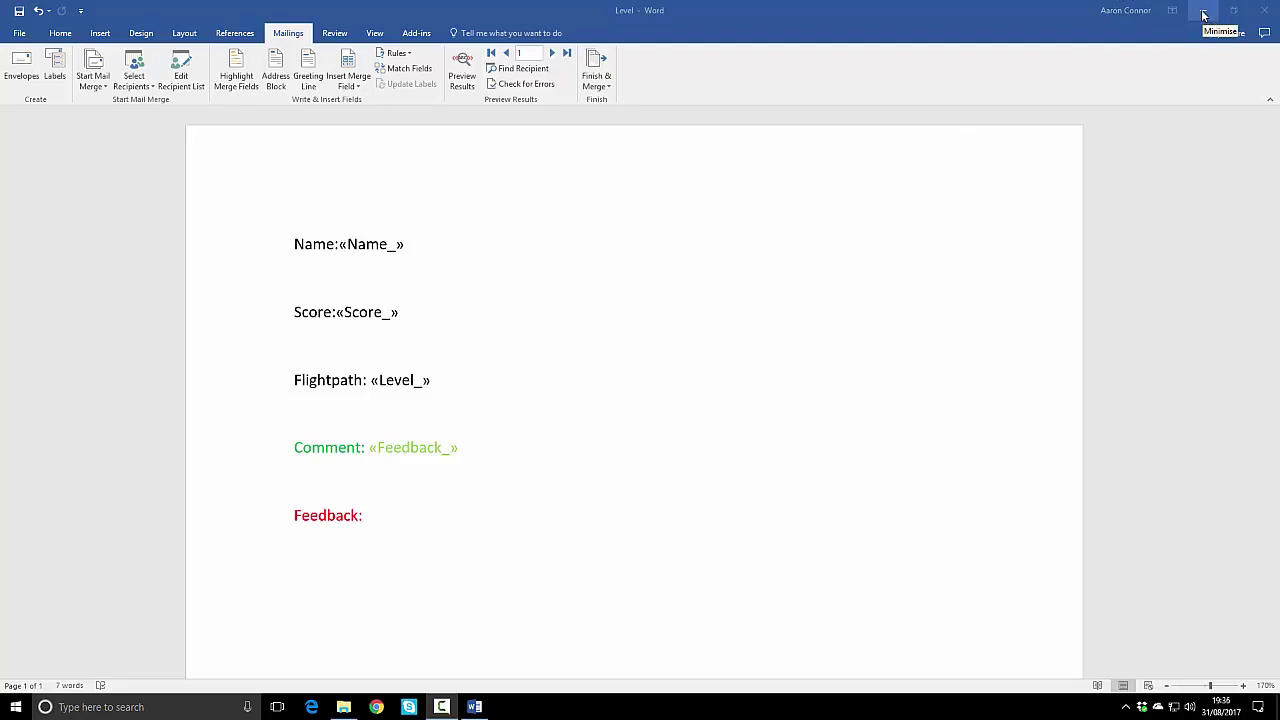
pyautogui.click(1265, 10)
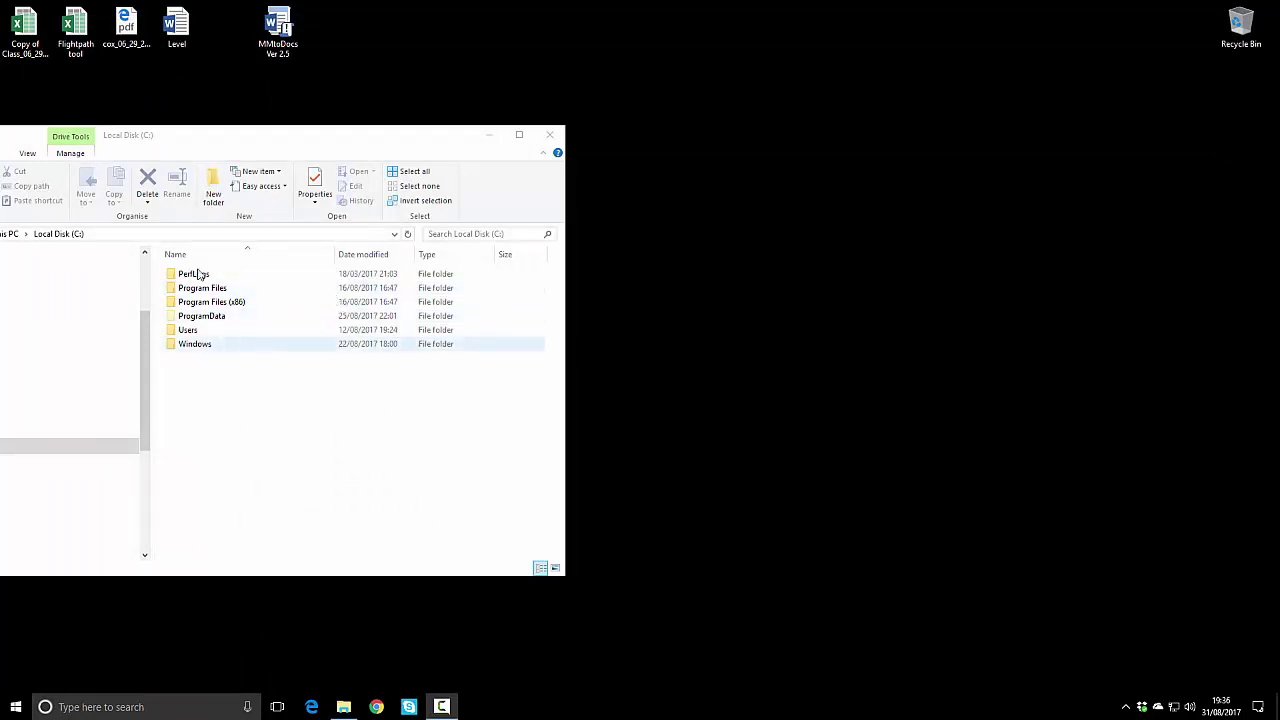
# Step: Browse from Users through the home folder and AppData into the Roaming folder
pyautogui.click(194, 334)
pyautogui.doubleClick(196, 333)
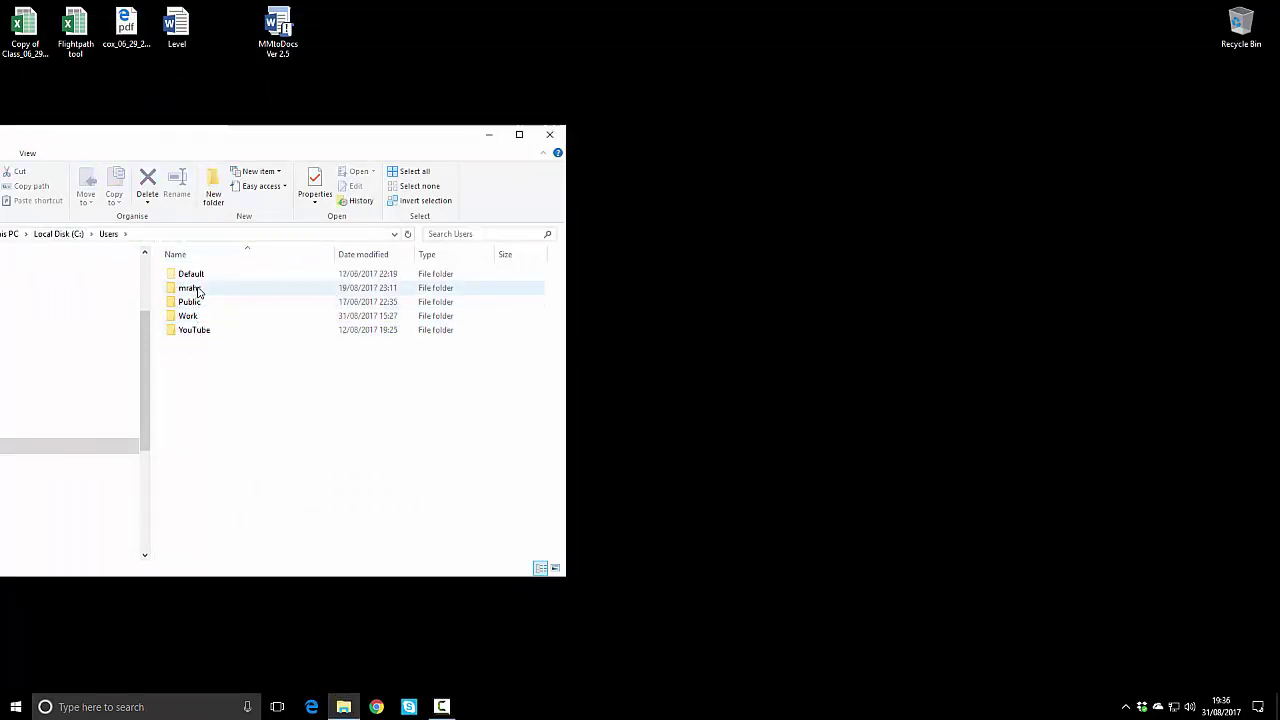
pyautogui.doubleClick(195, 289)
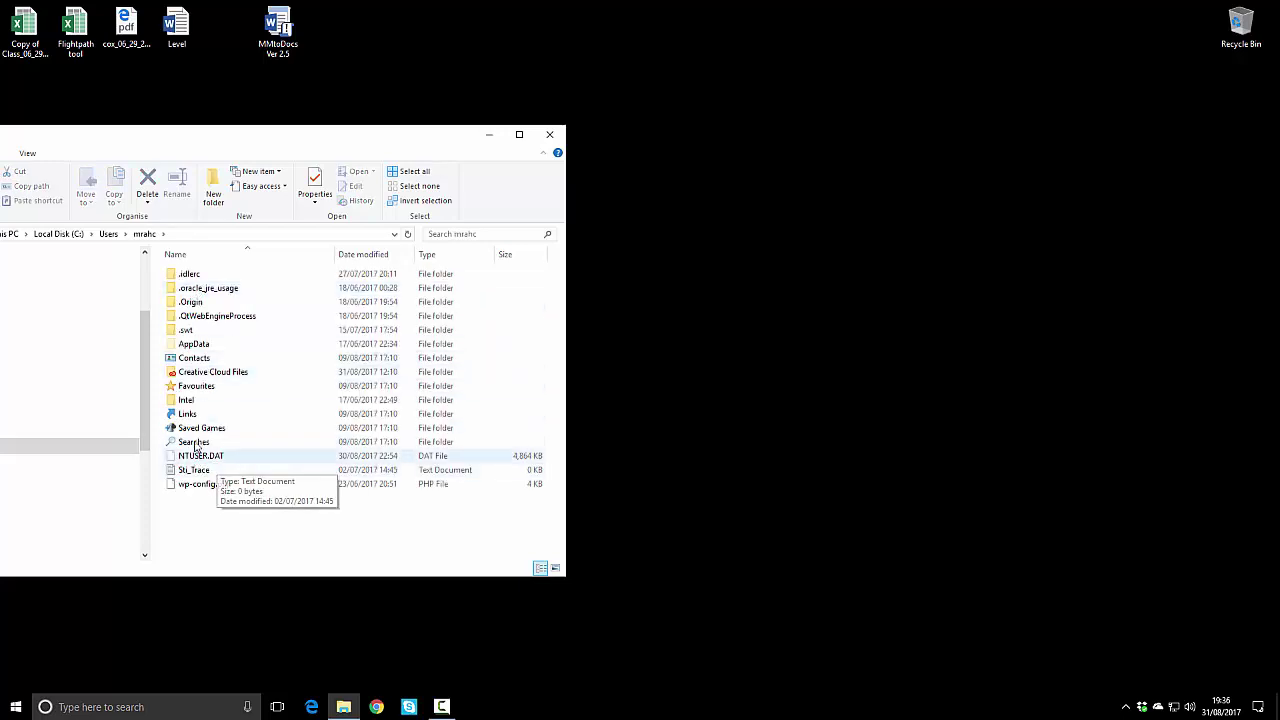
pyautogui.doubleClick(205, 346)
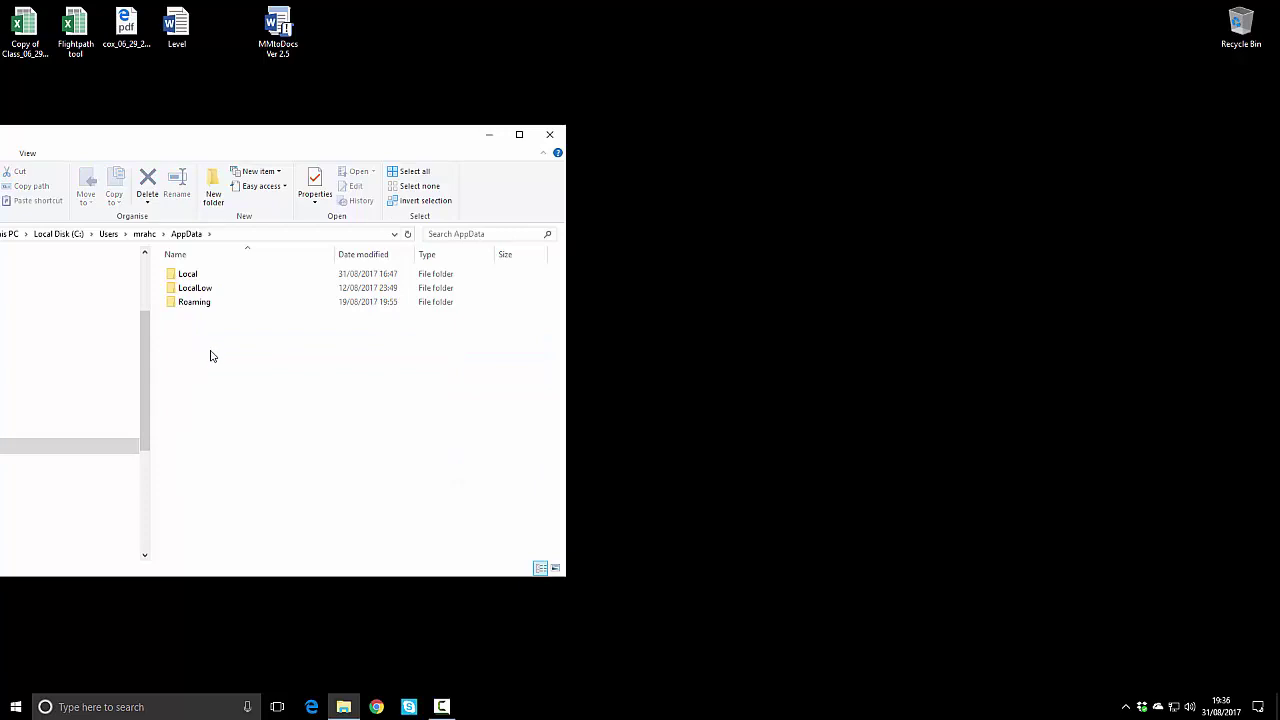
pyautogui.doubleClick(192, 303)
# Step: Go into Roaming\Microsoft and open its Word folder
pyautogui.scroll(-2, 232, 465)
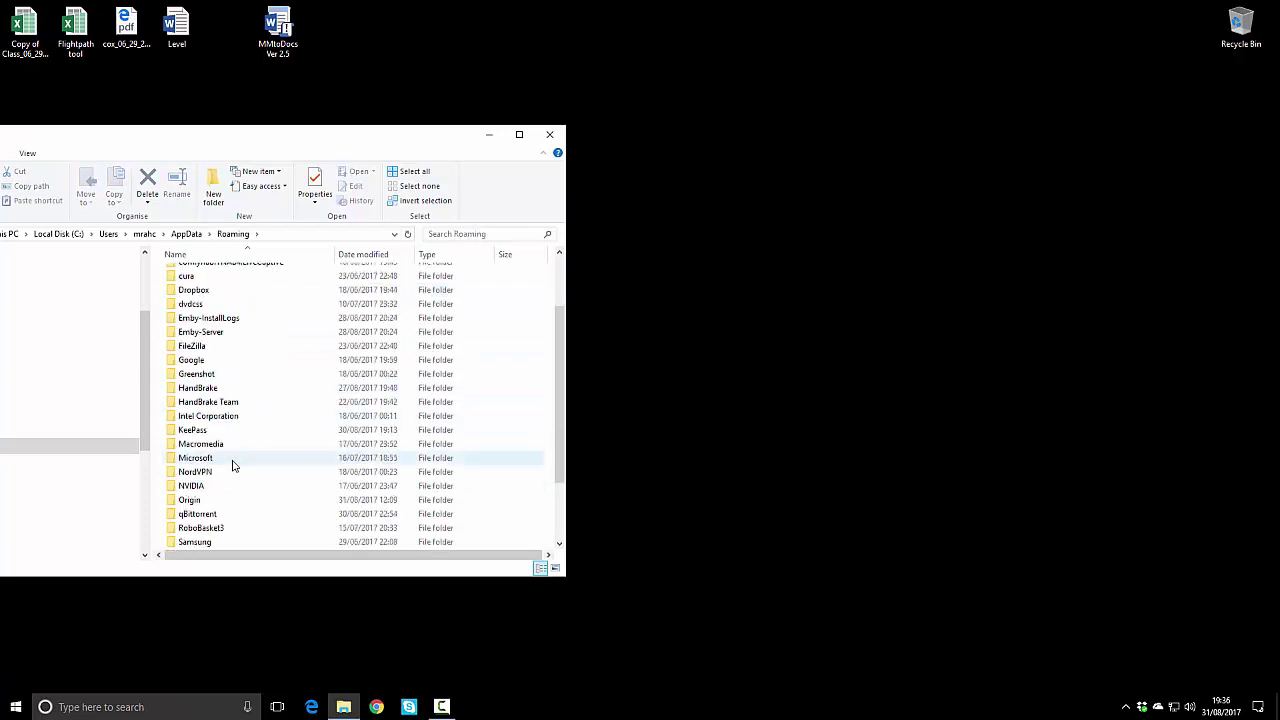
pyautogui.scroll(-1, 236, 462)
pyautogui.click(215, 420)
pyautogui.doubleClick(215, 421)
pyautogui.scroll(-2, 223, 440)
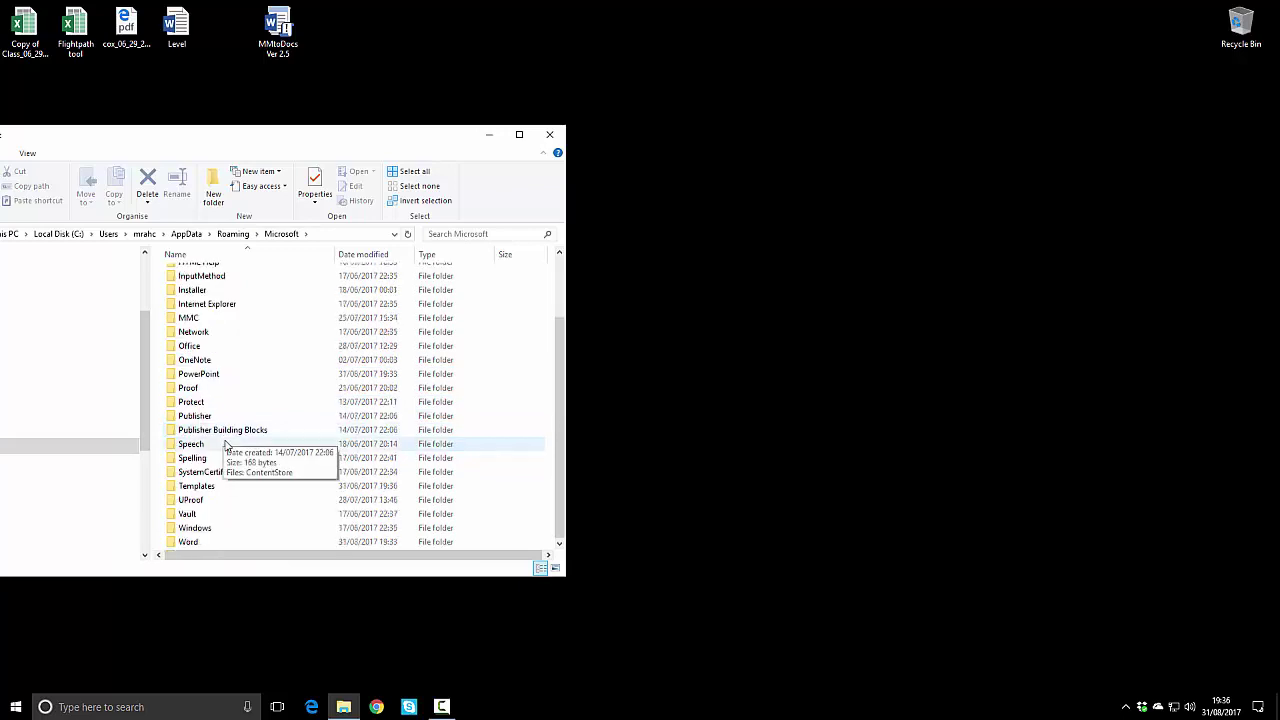
pyautogui.doubleClick(188, 346)
pyautogui.hotkey('alt', 'Left')
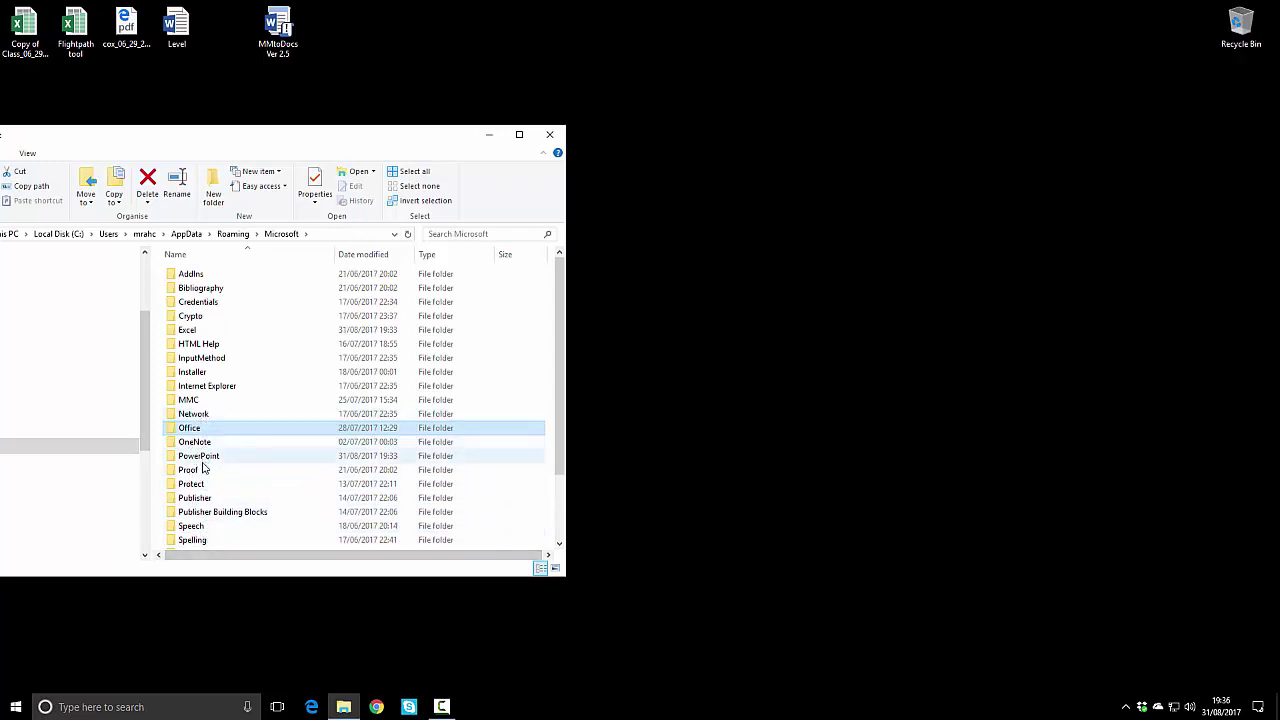
pyautogui.scroll(-2, 190, 485)
pyautogui.doubleClick(194, 542)
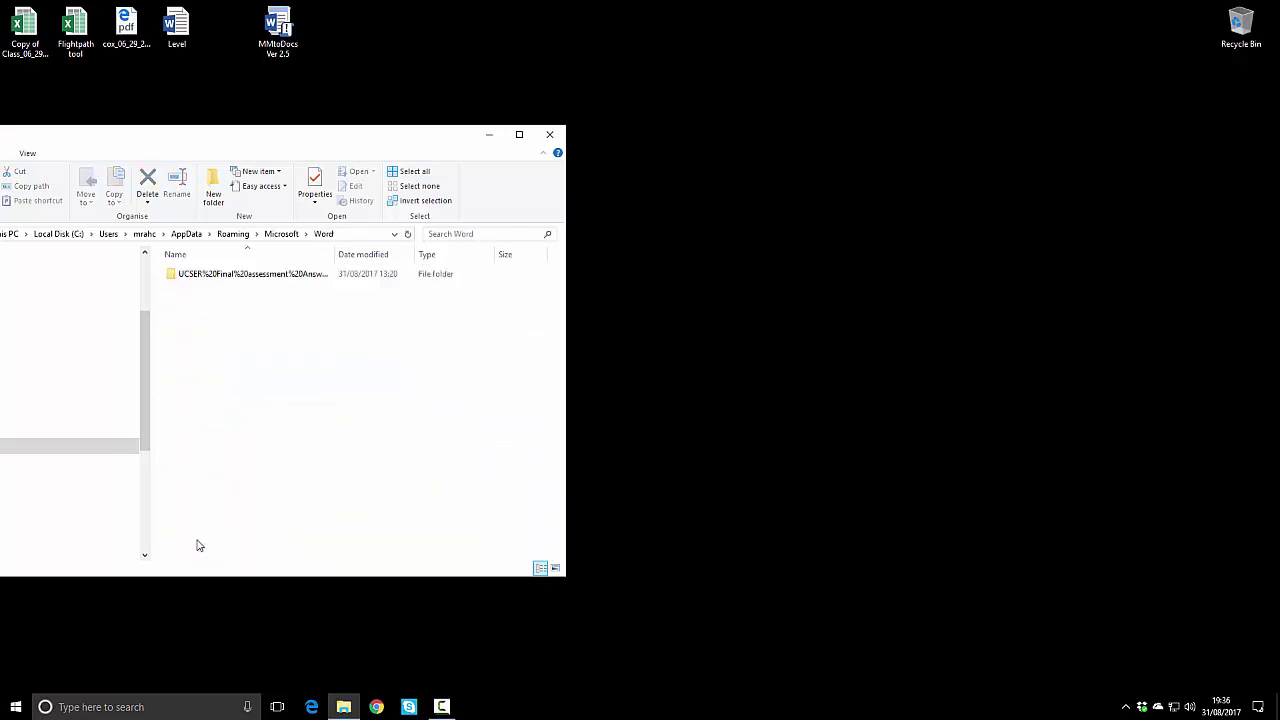
# Step: Create a 'startup' folder in Word, copy the MMtoDocs add-in into it, and close Explorer
pyautogui.rightClick(275, 323)
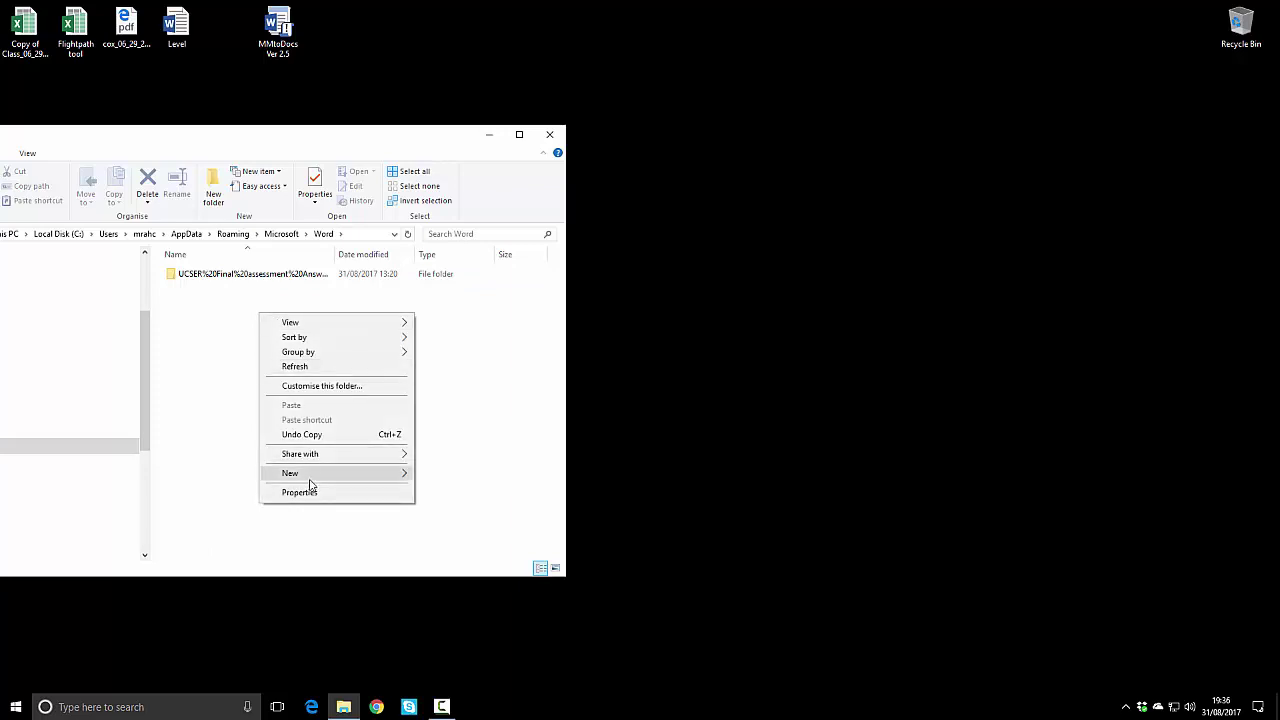
pyautogui.moveTo(314, 474)
pyautogui.click(484, 474)
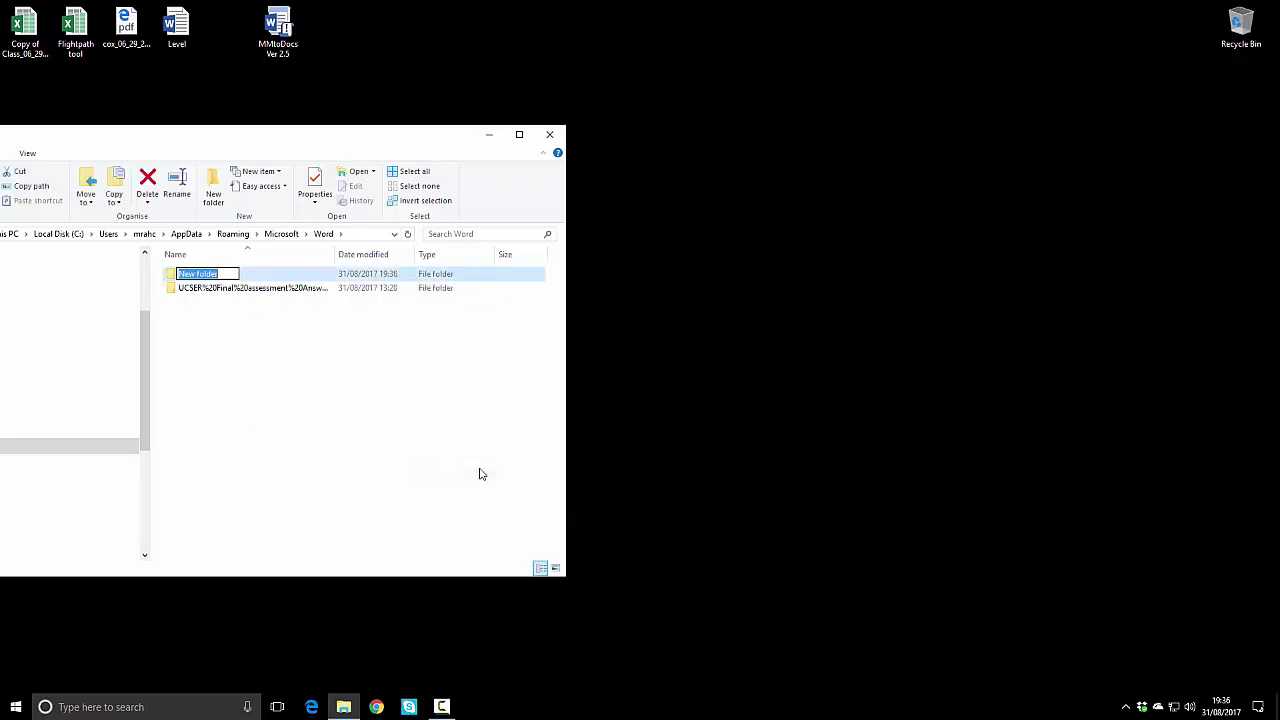
pyautogui.write('startup')
pyautogui.click(469, 462)
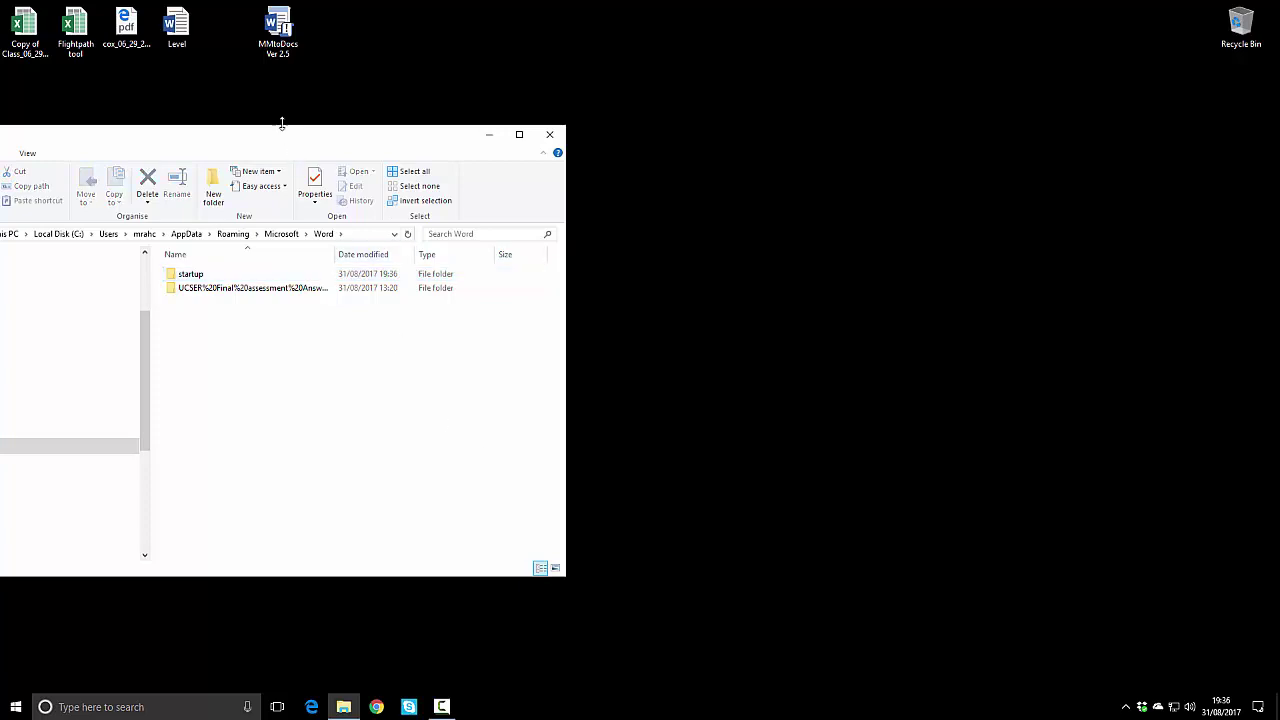
pyautogui.moveTo(277, 30); pyautogui.dragTo(218, 279)
pyautogui.click(547, 136)
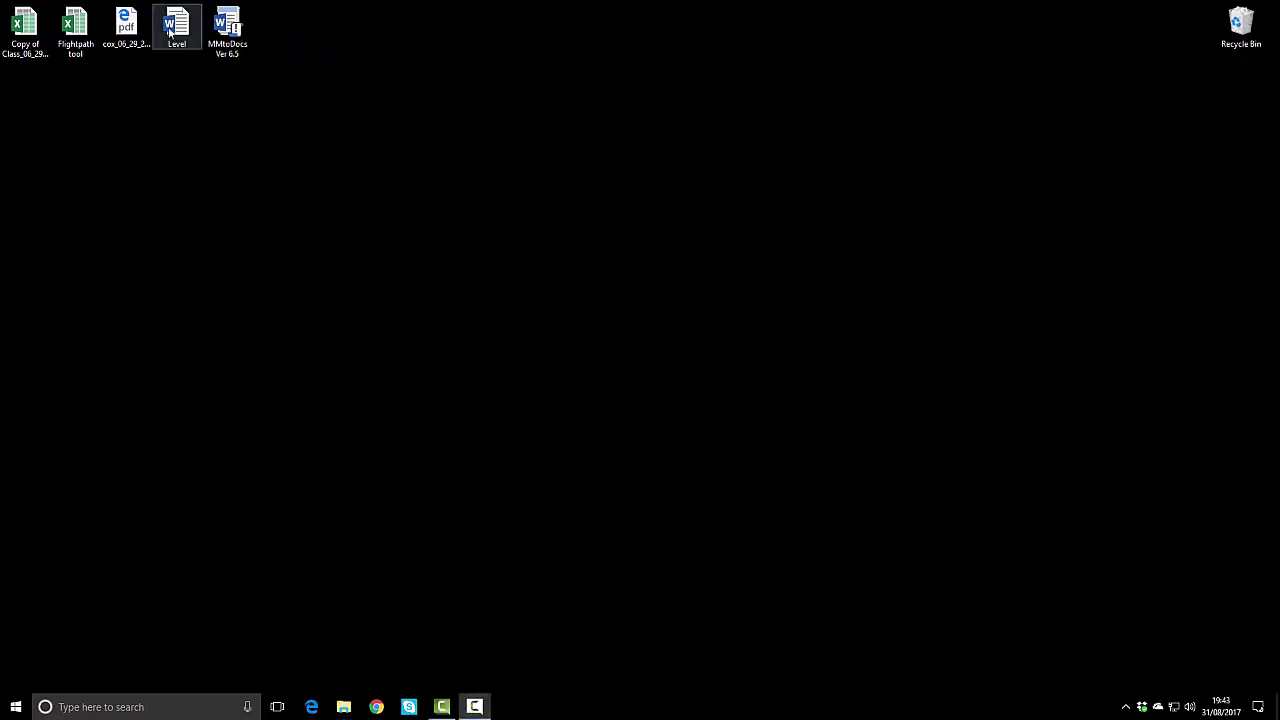
# Step: Reopen Level from the desktop, accept the Names SQL query prompt, and show the Mailings tools
pyautogui.doubleClick(170, 32)
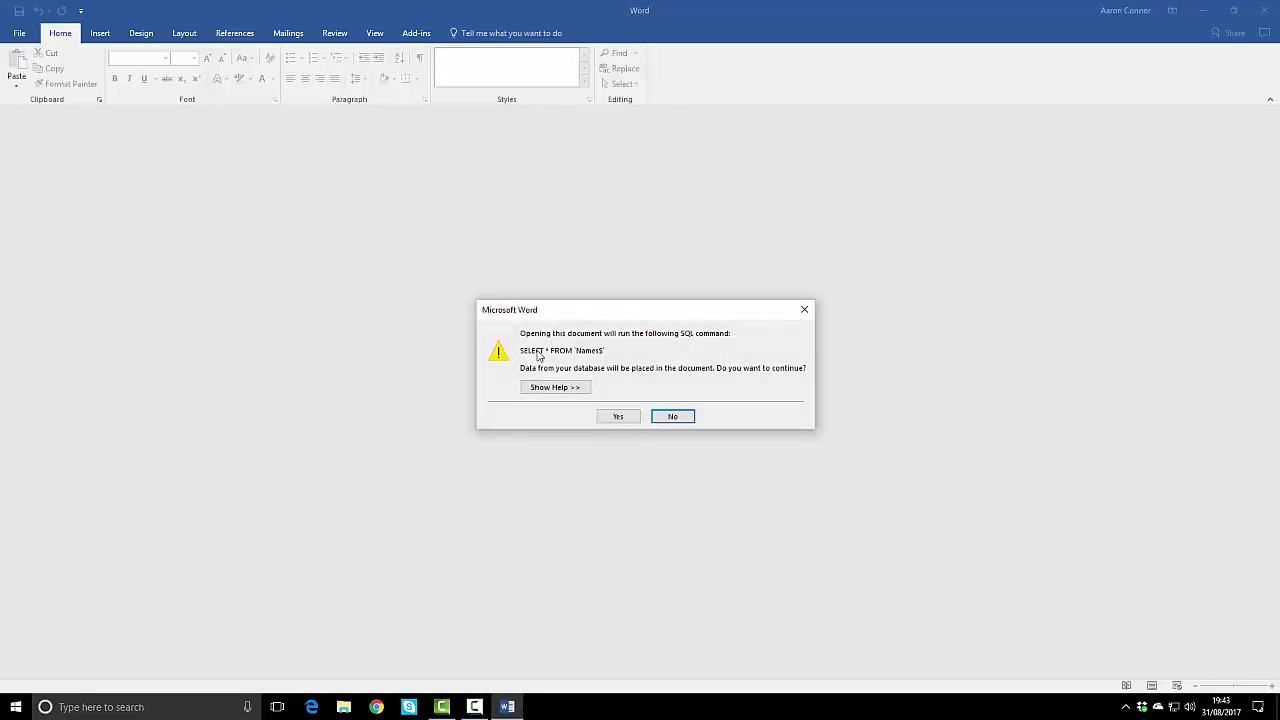
pyautogui.click(617, 418)
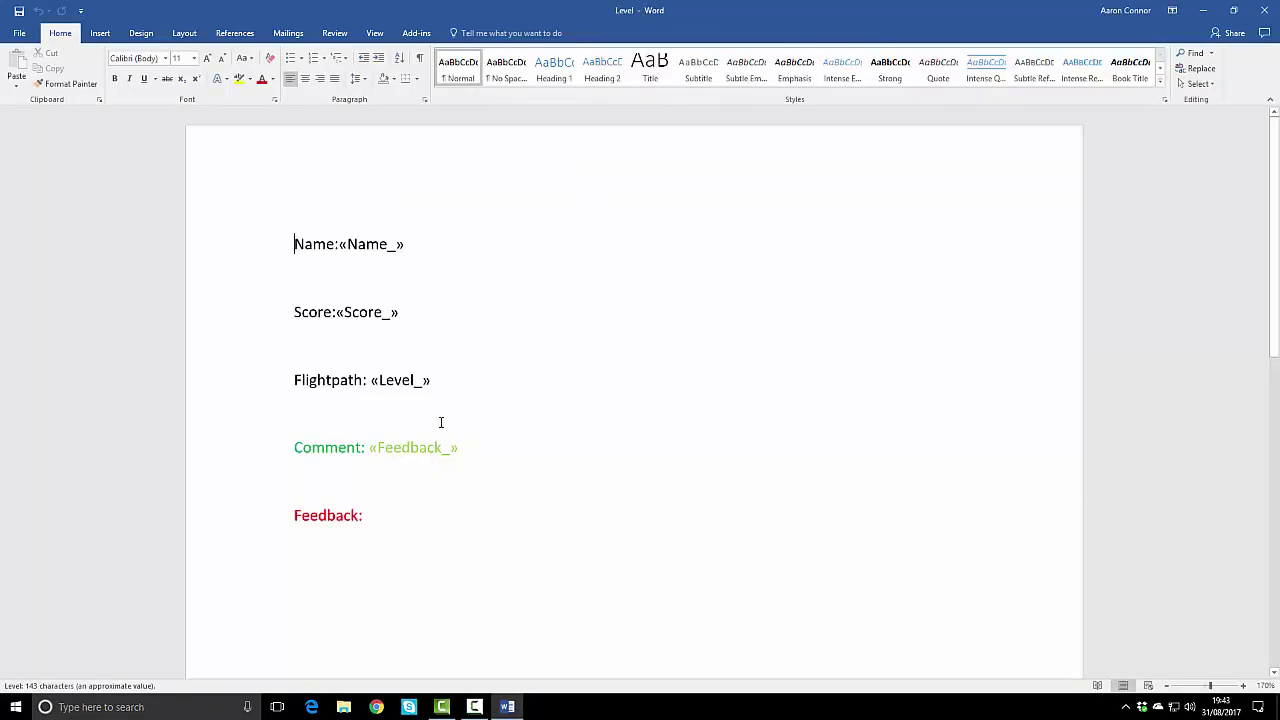
pyautogui.click(288, 33)
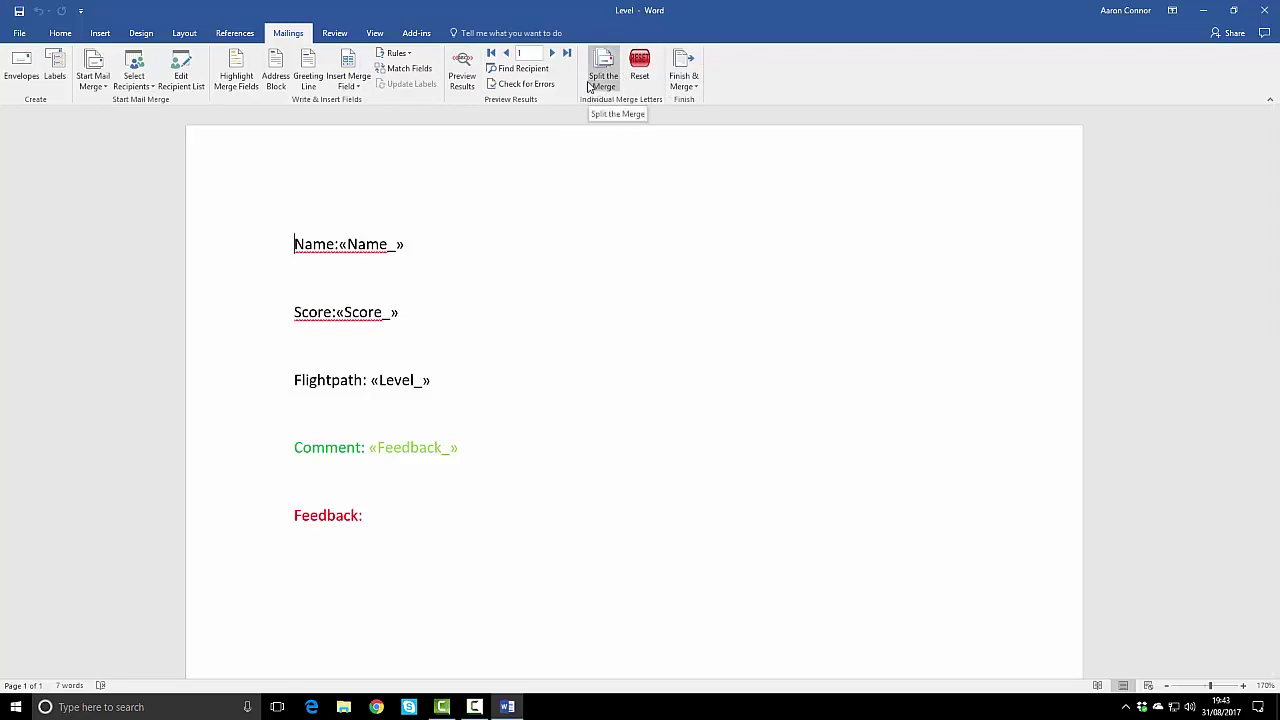
# Step: In Split the Merge, select only bob, tom, charlie, sam, paul, peter, lucy, will, max, ben and sildem
pyautogui.click(603, 68)
pyautogui.click(645, 376)
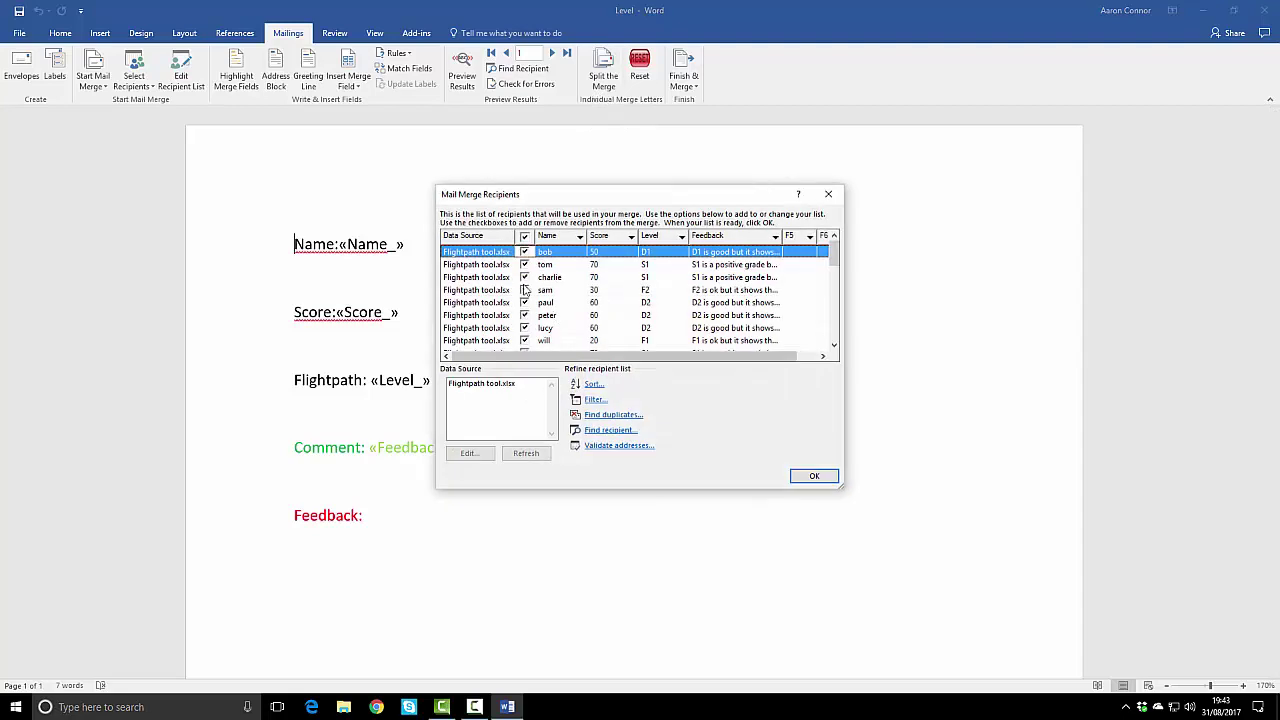
pyautogui.click(525, 237)
pyautogui.click(524, 251)
pyautogui.click(524, 264)
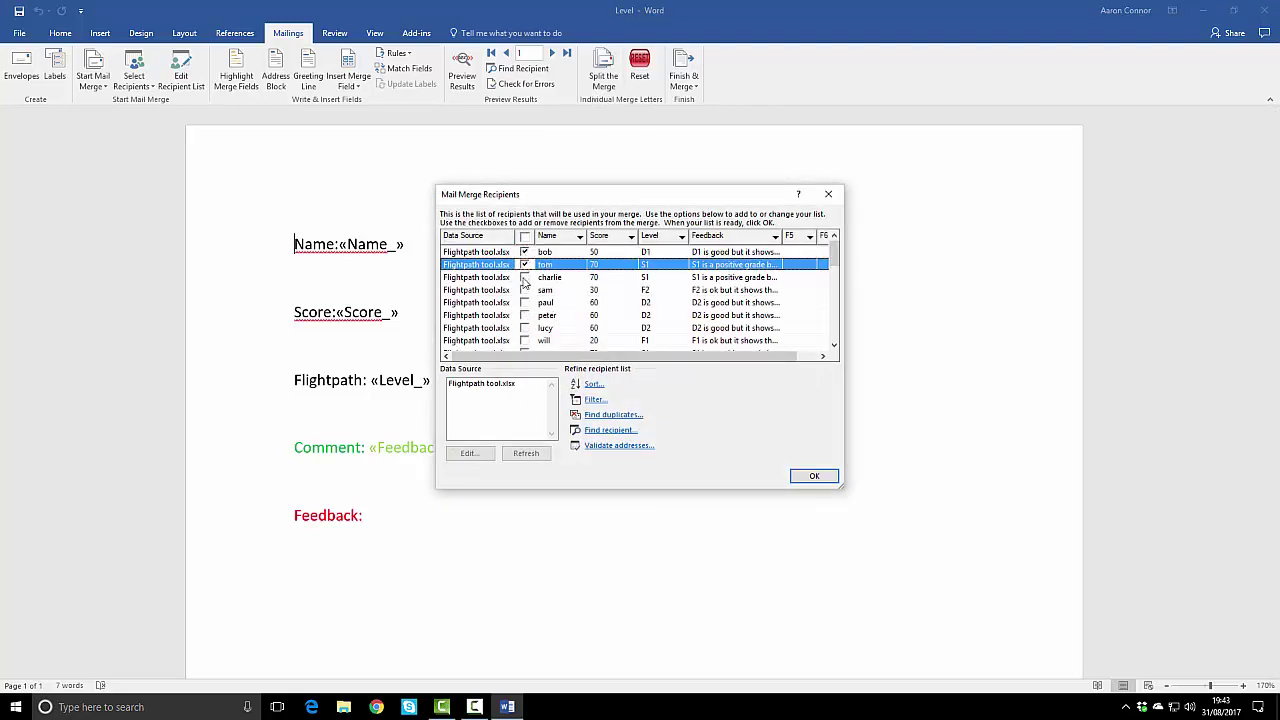
pyautogui.click(524, 277)
pyautogui.click(524, 290)
pyautogui.click(524, 302)
pyautogui.click(524, 315)
pyautogui.click(524, 328)
pyautogui.click(524, 340)
pyautogui.scroll(-1, 529, 330)
pyautogui.click(524, 315)
pyautogui.click(524, 328)
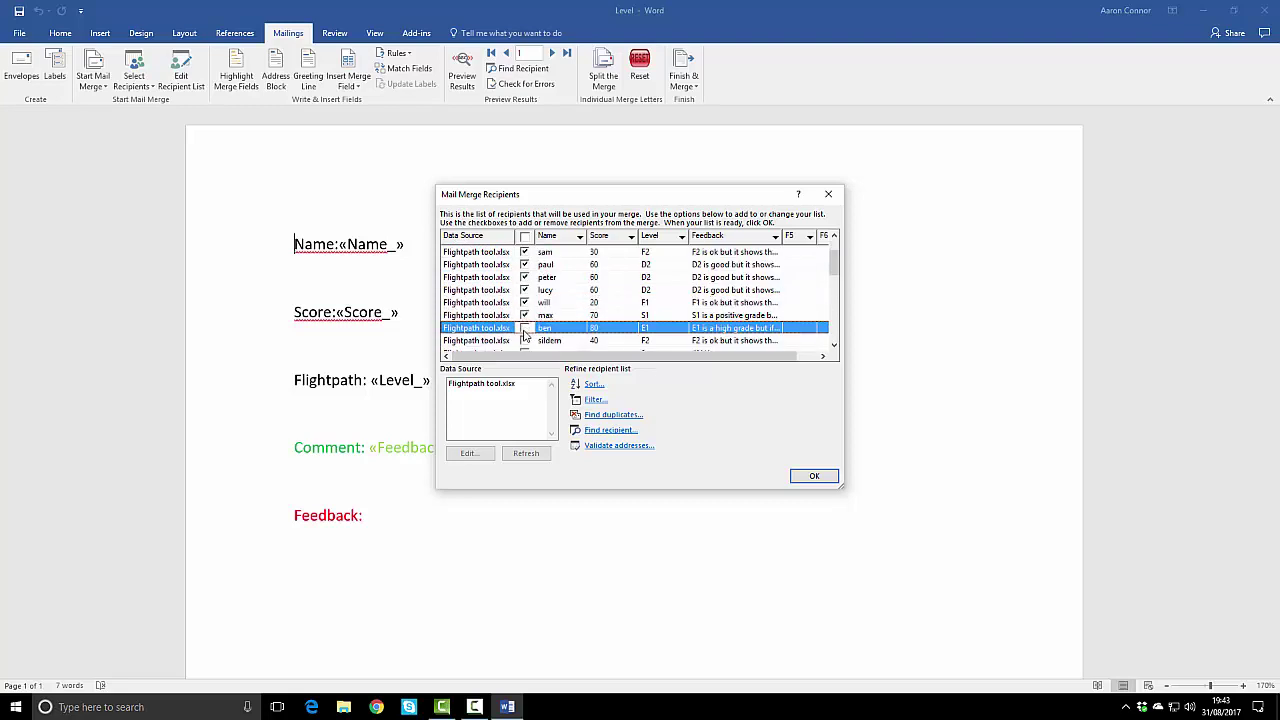
pyautogui.click(524, 340)
pyautogui.scroll(-1, 530, 335)
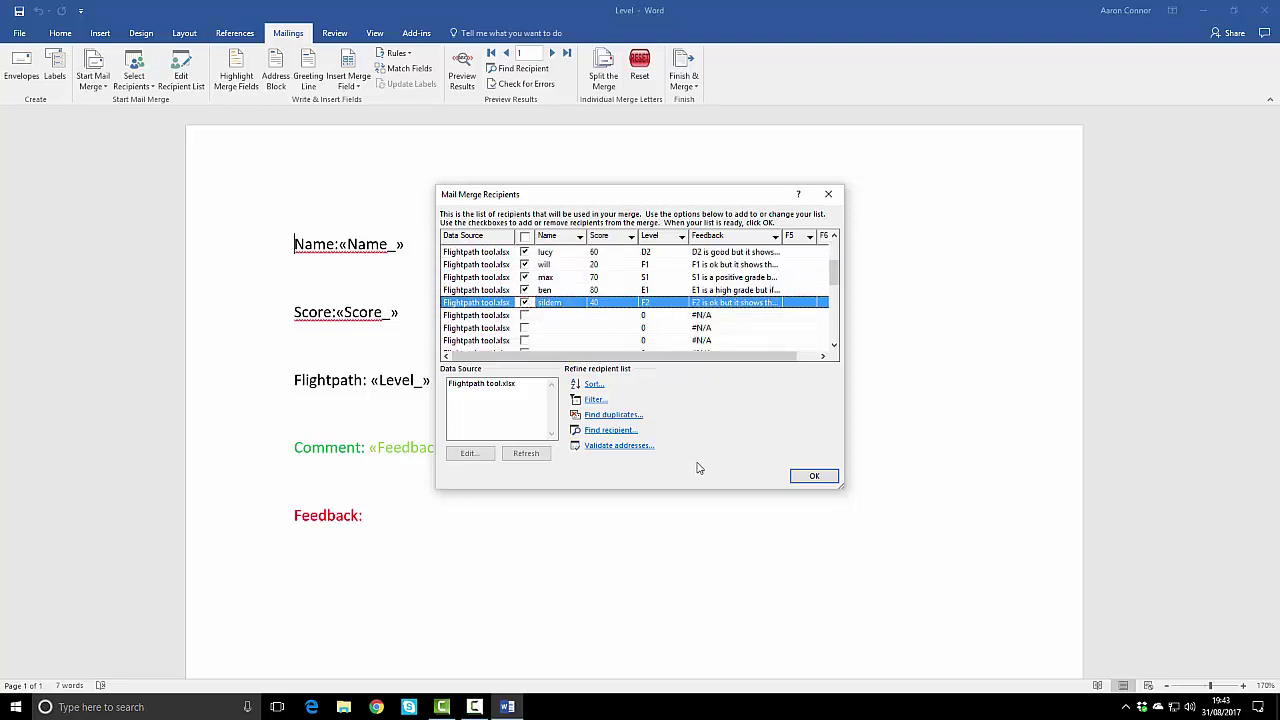
pyautogui.click(814, 476)
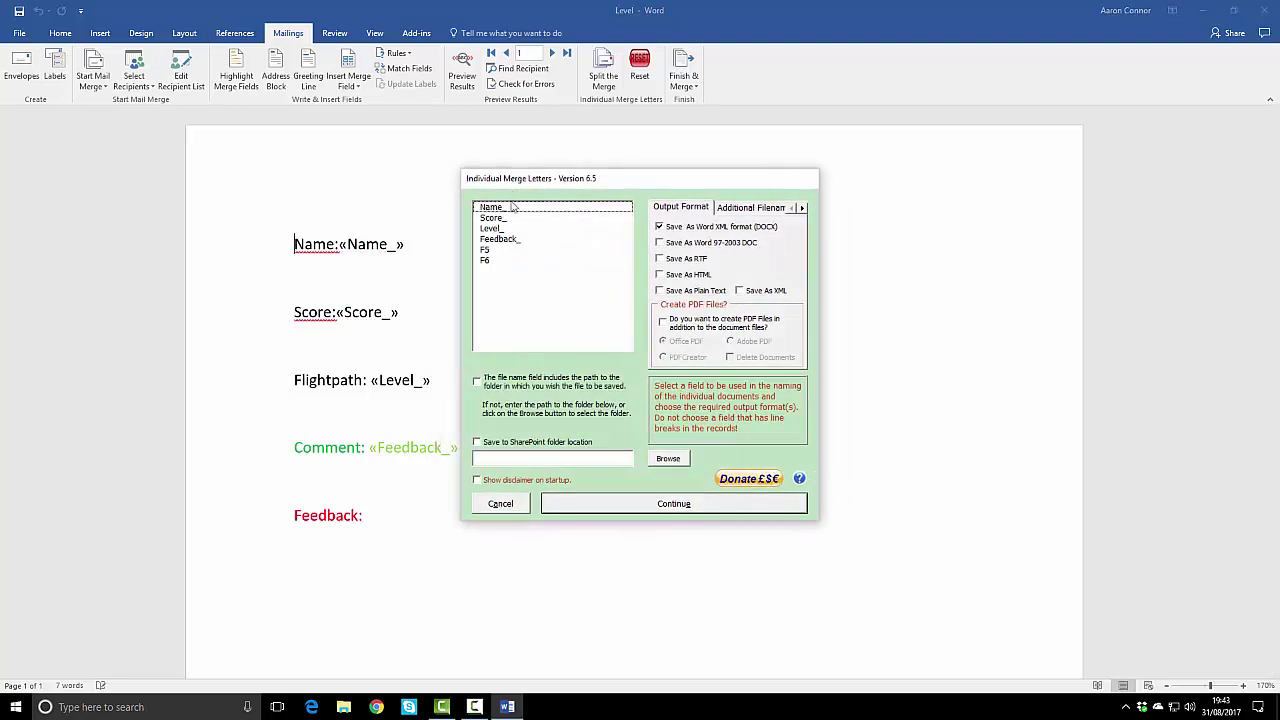
# Step: Name each document by the Name_ field, save to the Desktop, and run the split
pyautogui.click(497, 209)
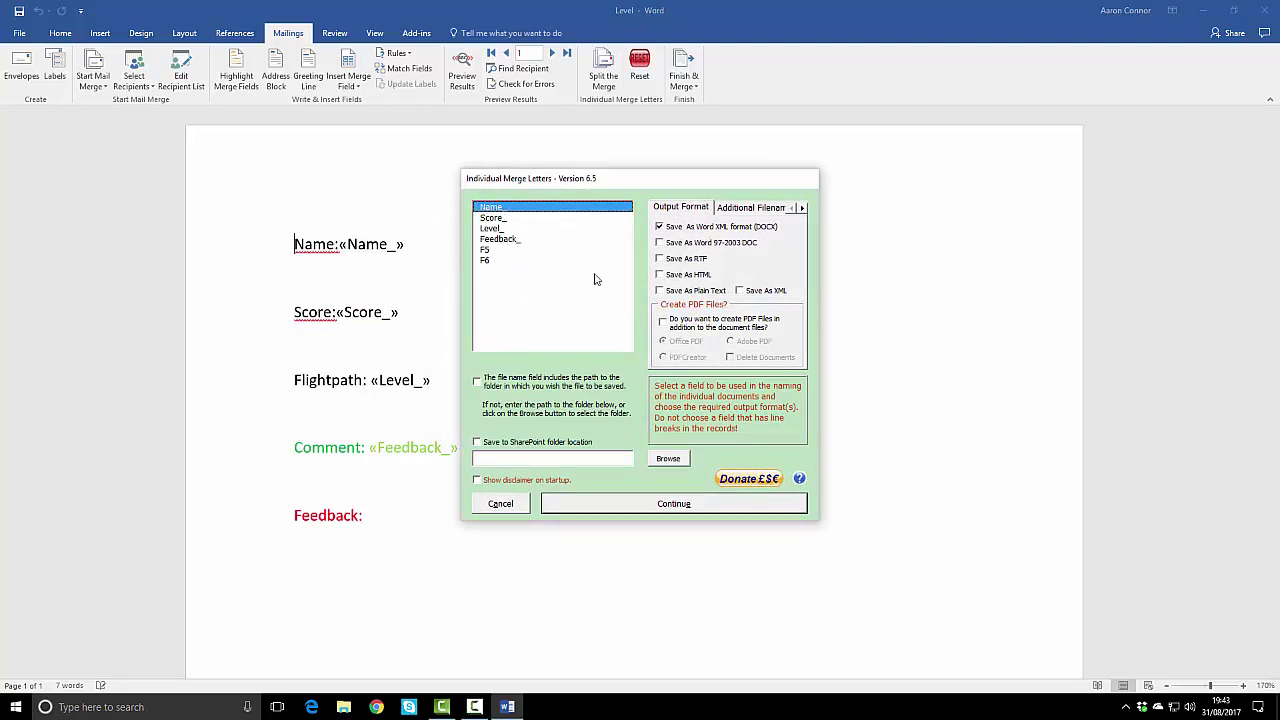
pyautogui.click(676, 462)
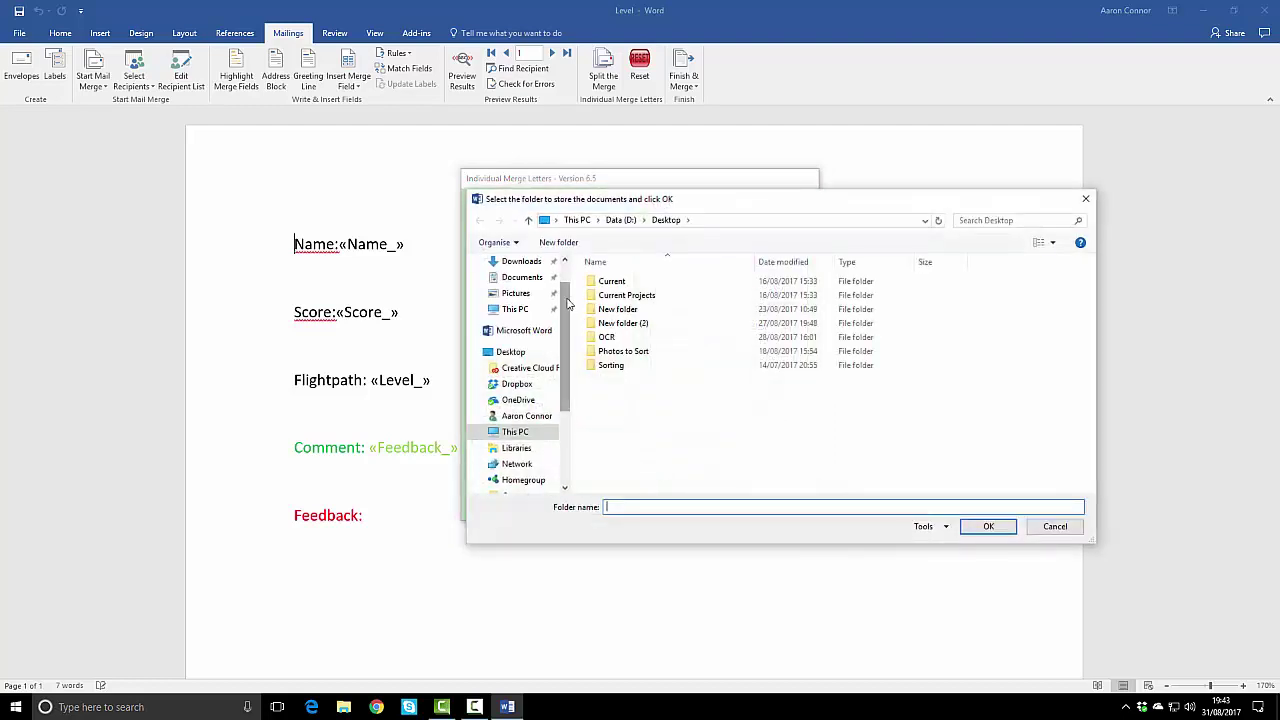
pyautogui.scroll(3, 567, 300)
pyautogui.click(516, 282)
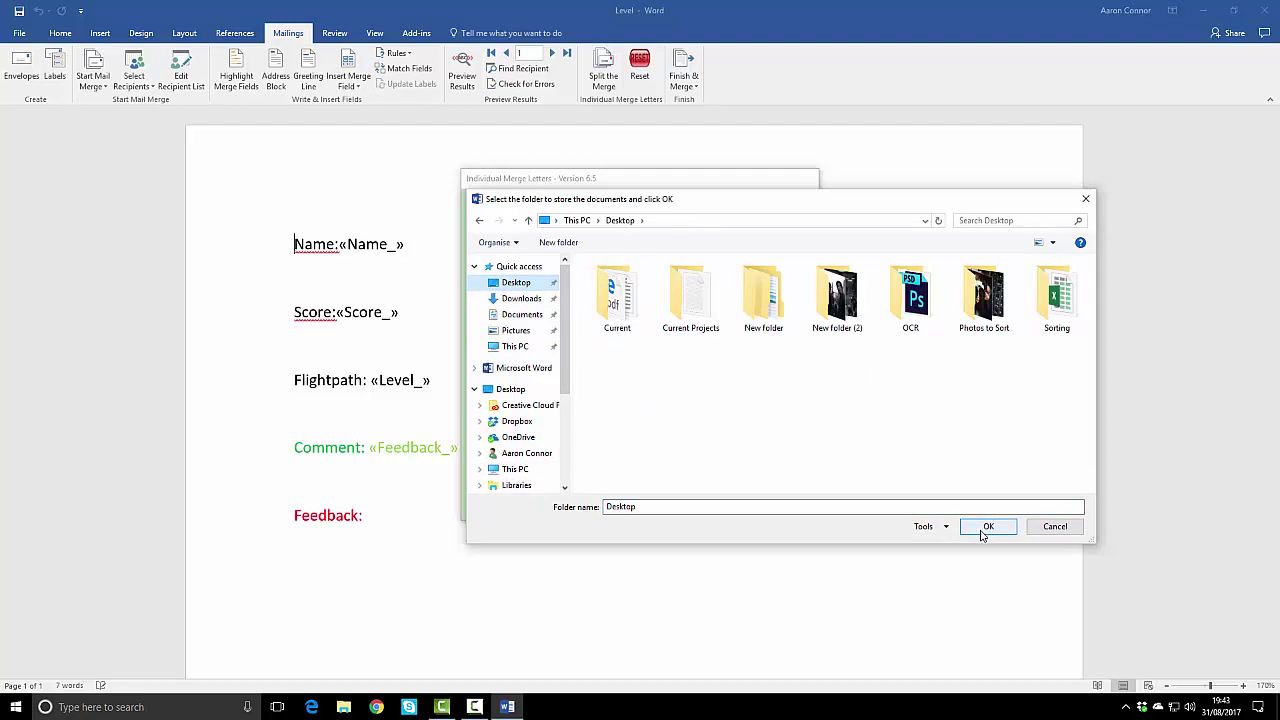
pyautogui.click(984, 527)
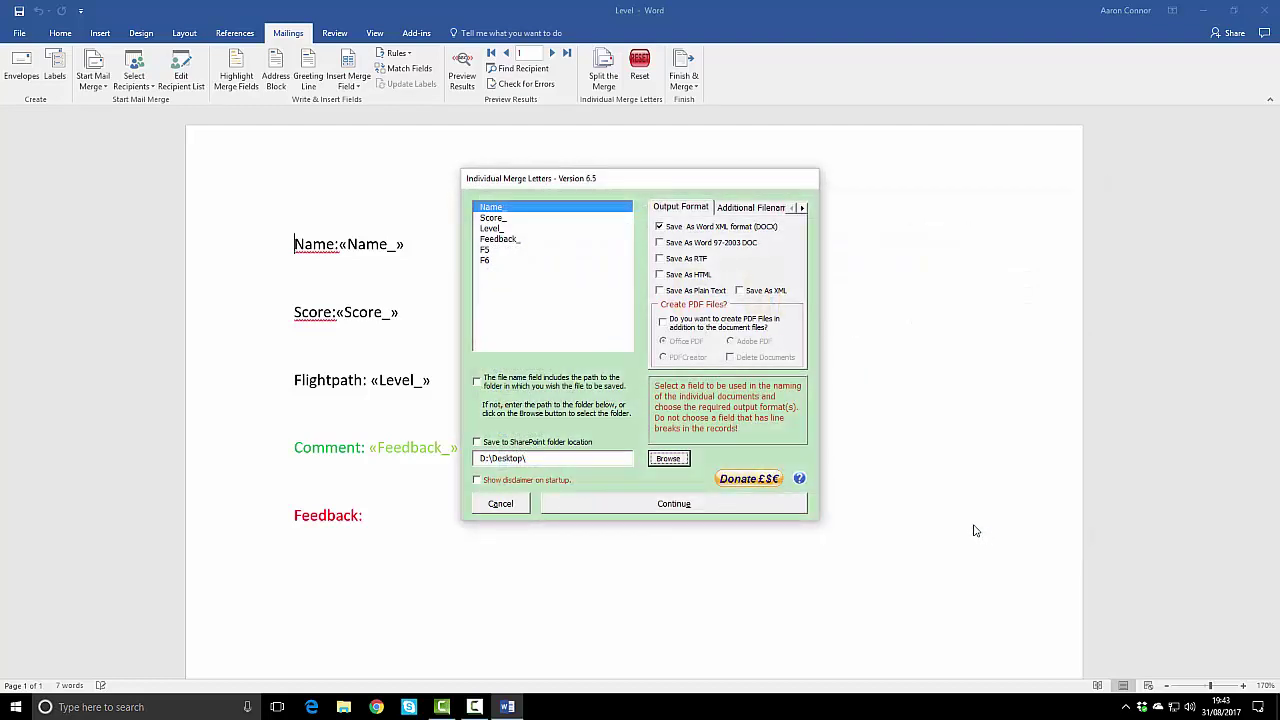
pyautogui.click(702, 508)
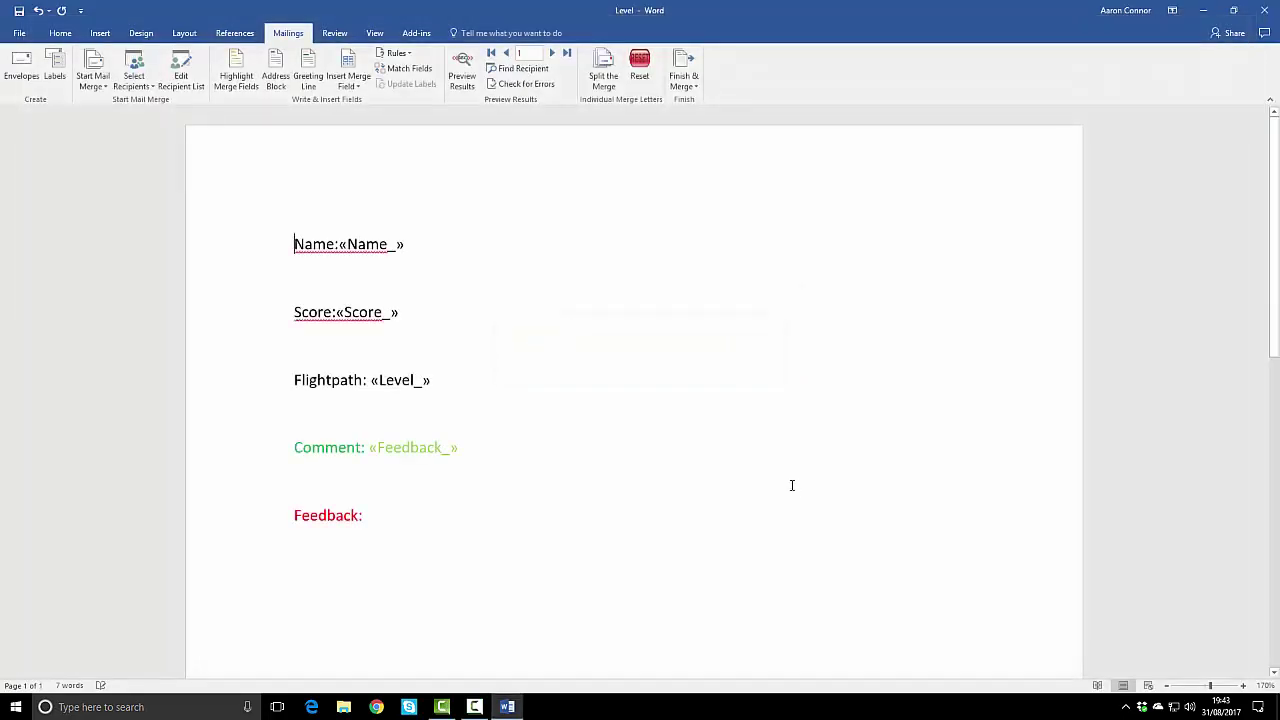
# Step: Close Level without saving, then move the sildem, sam, peter and paul icons into a second column
pyautogui.click(1264, 10)
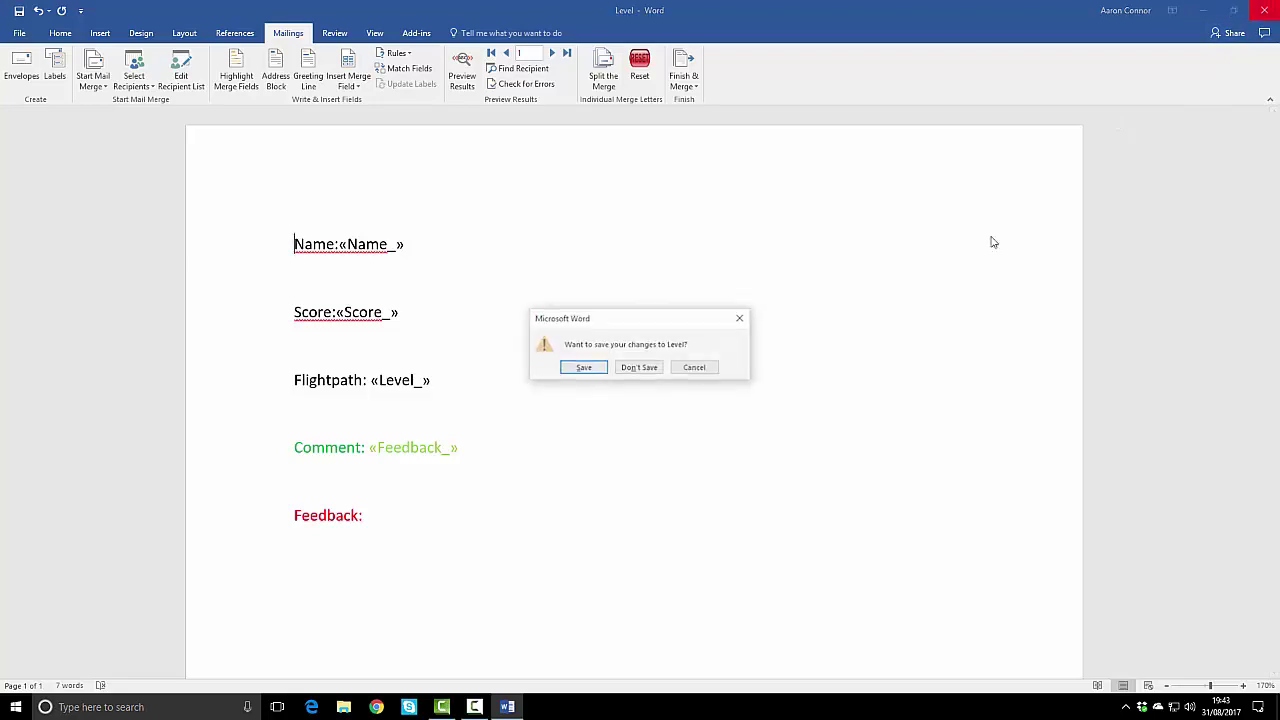
pyautogui.click(612, 369)
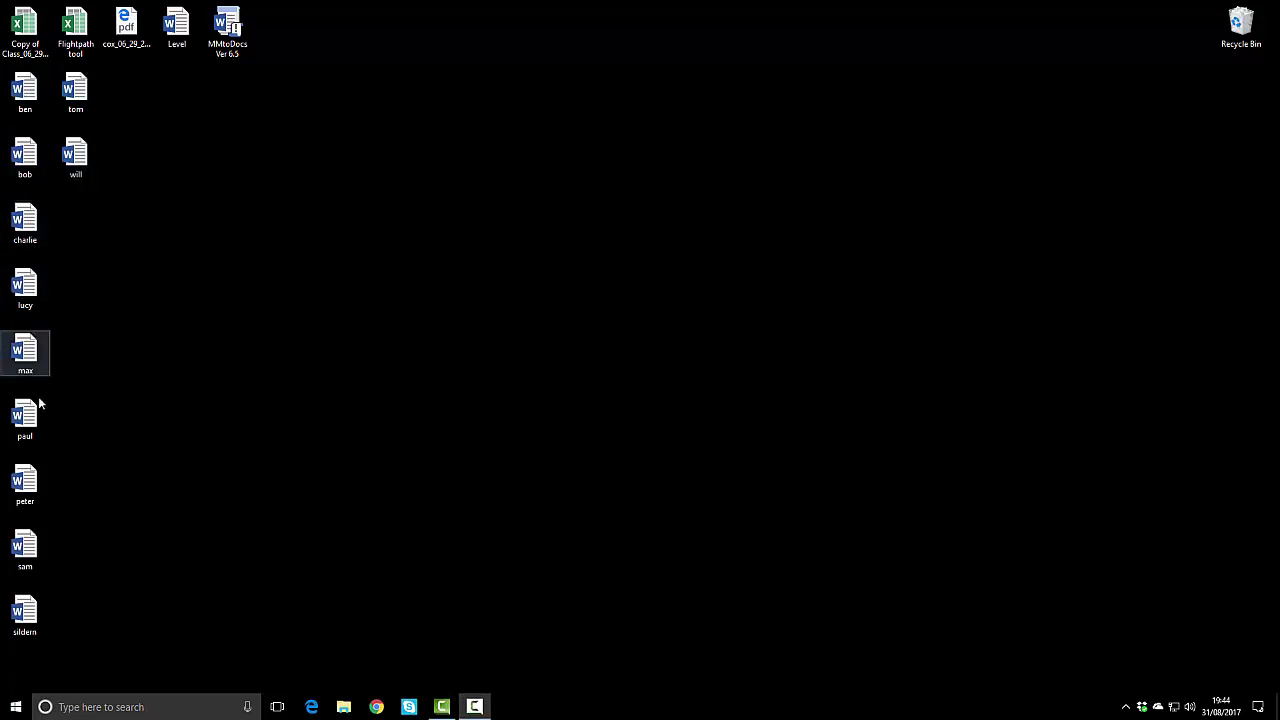
pyautogui.moveTo(44, 632); pyautogui.dragTo(95, 239)
pyautogui.moveTo(20, 560); pyautogui.dragTo(69, 300)
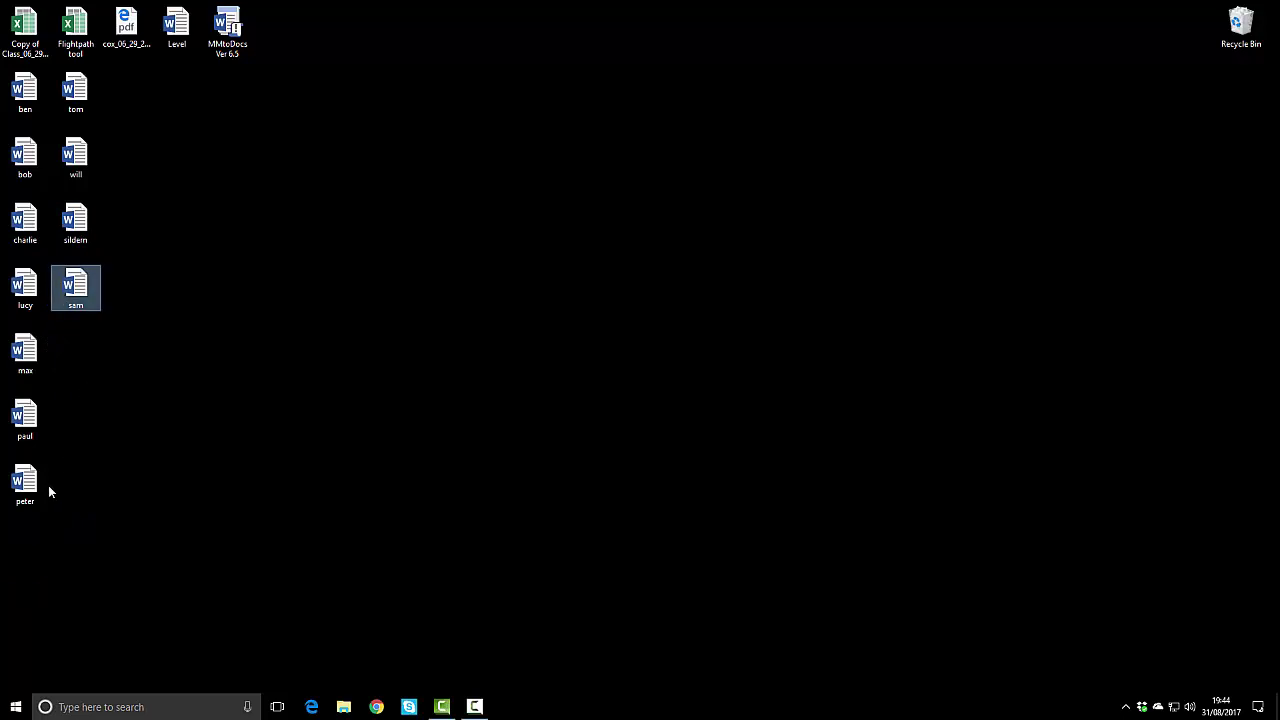
pyautogui.moveTo(47, 488); pyautogui.dragTo(77, 358)
pyautogui.moveTo(40, 400); pyautogui.dragTo(127, 98)
# Step: Open ben's sheet, check score 80, flightpath E1 and the comment, then save and close it
pyautogui.doubleClick(28, 94)
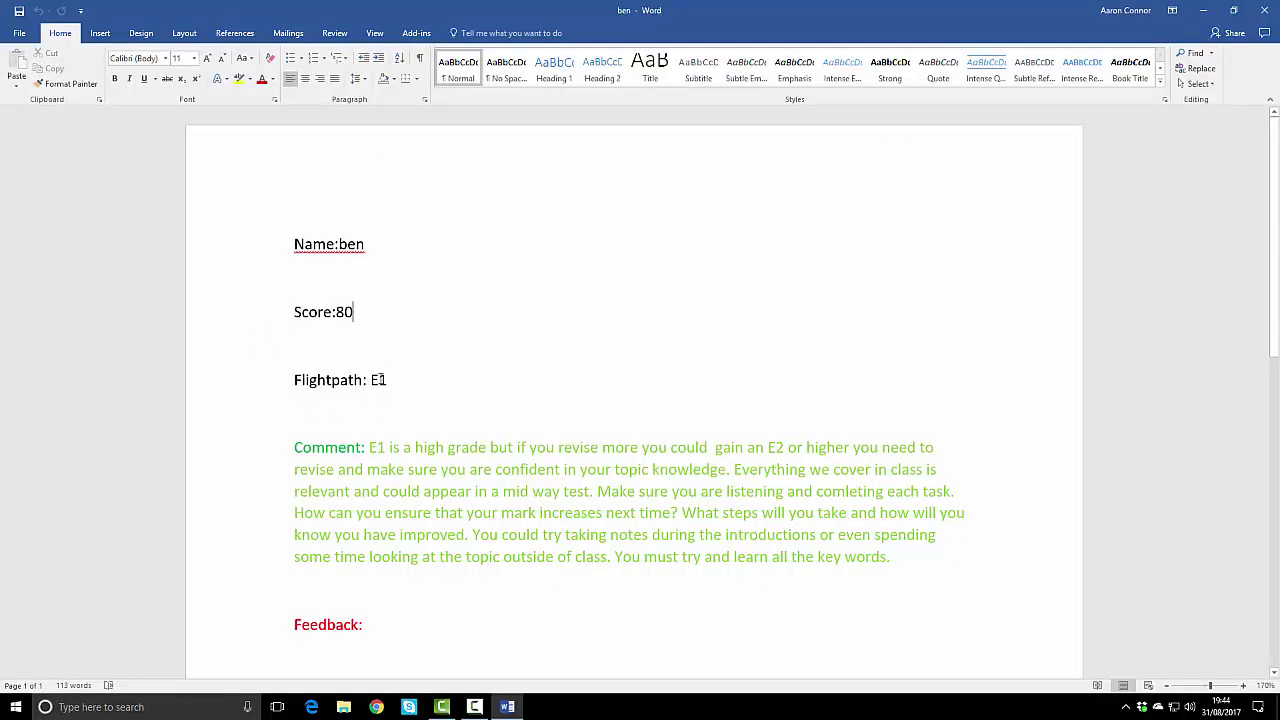
pyautogui.scroll(-5, 655, 572)
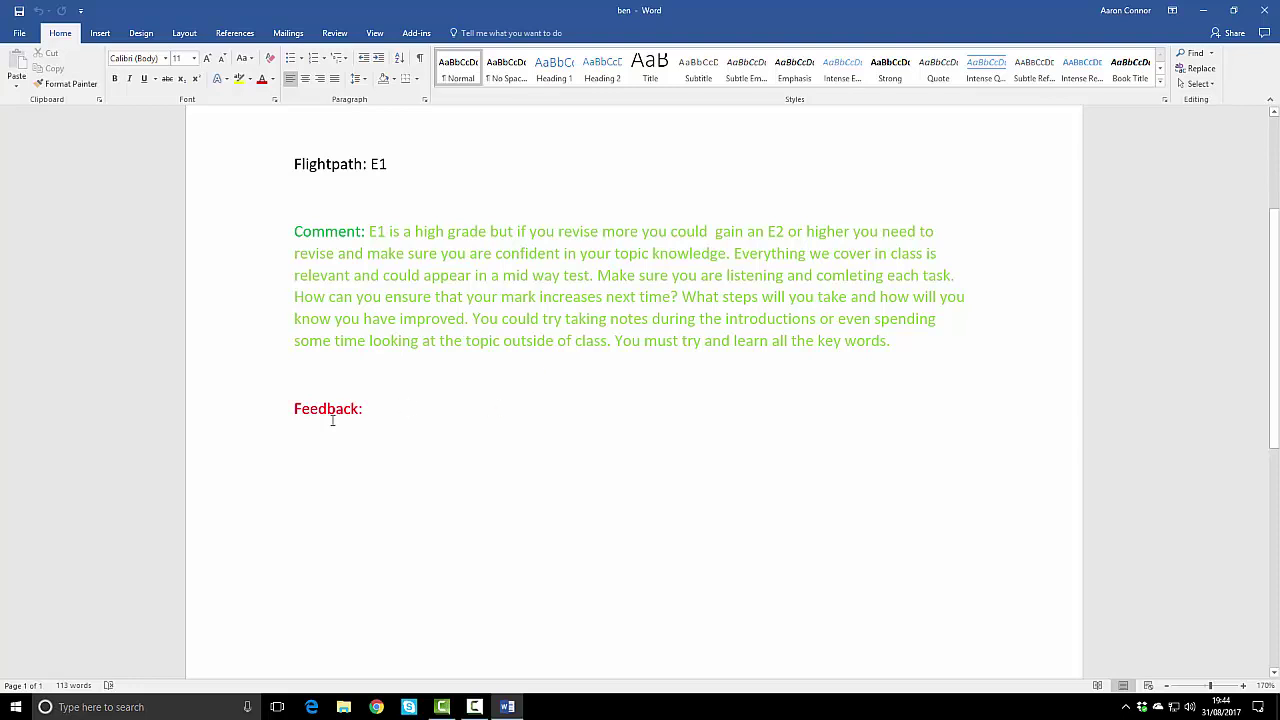
pyautogui.click(425, 420)
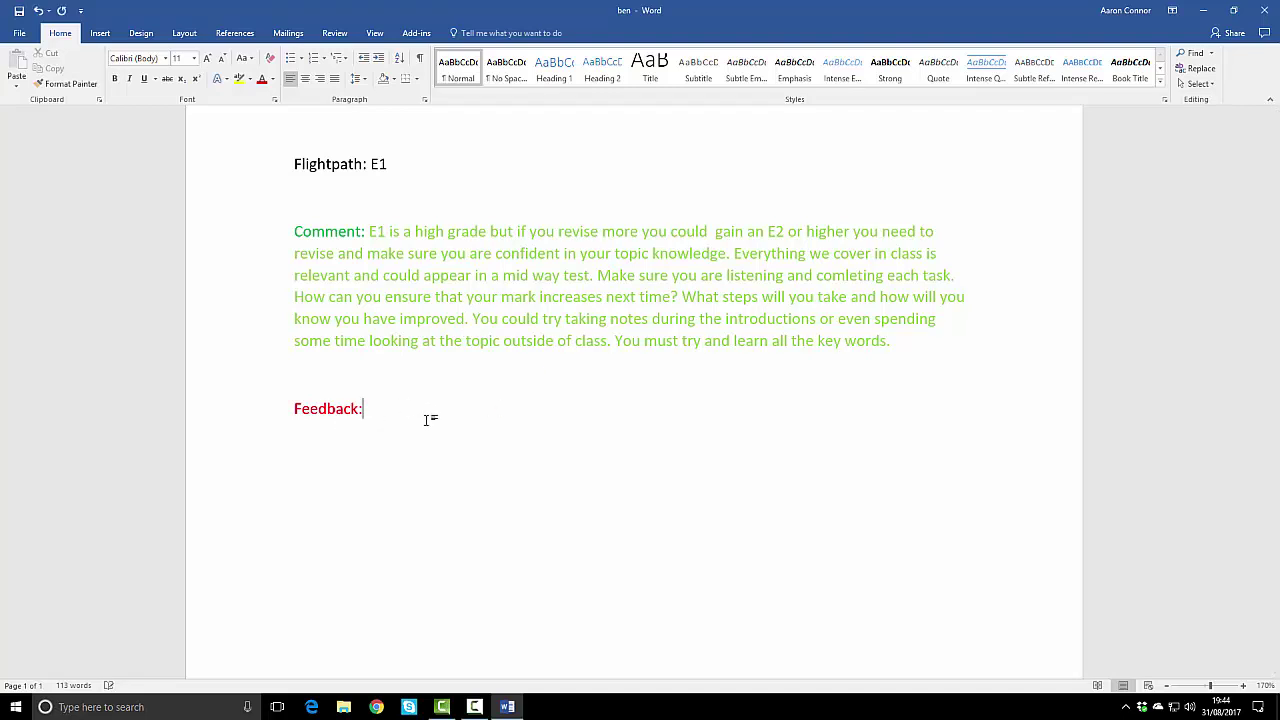
pyautogui.click(1264, 10)
pyautogui.click(583, 379)
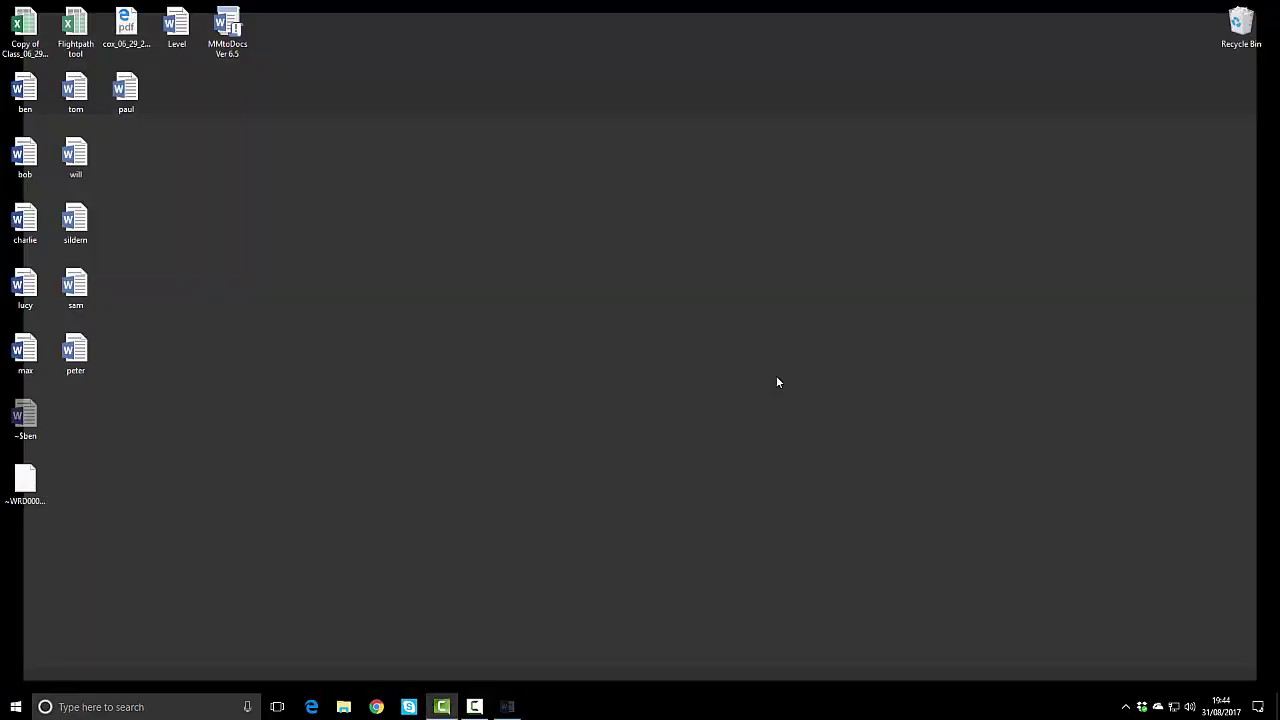